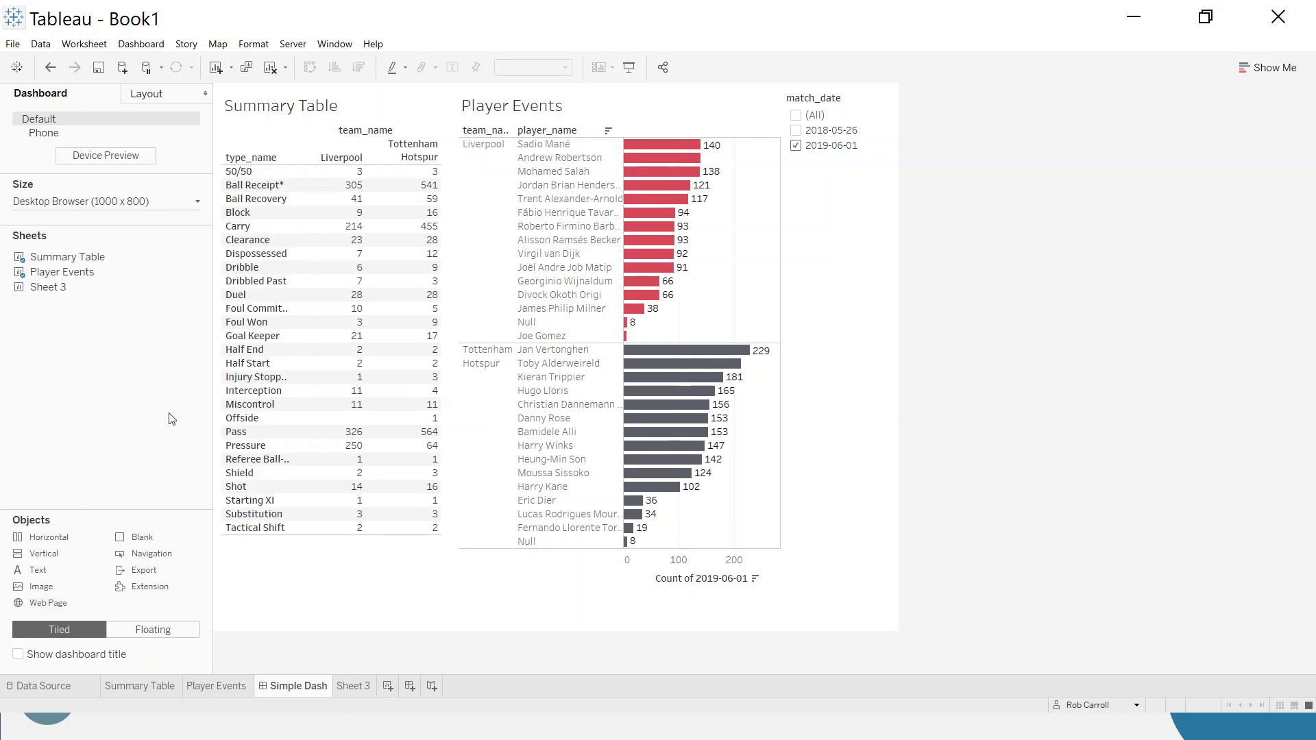
# Open Sheet 3 and search its data fields for "loca"
pyautogui.click(347, 686)
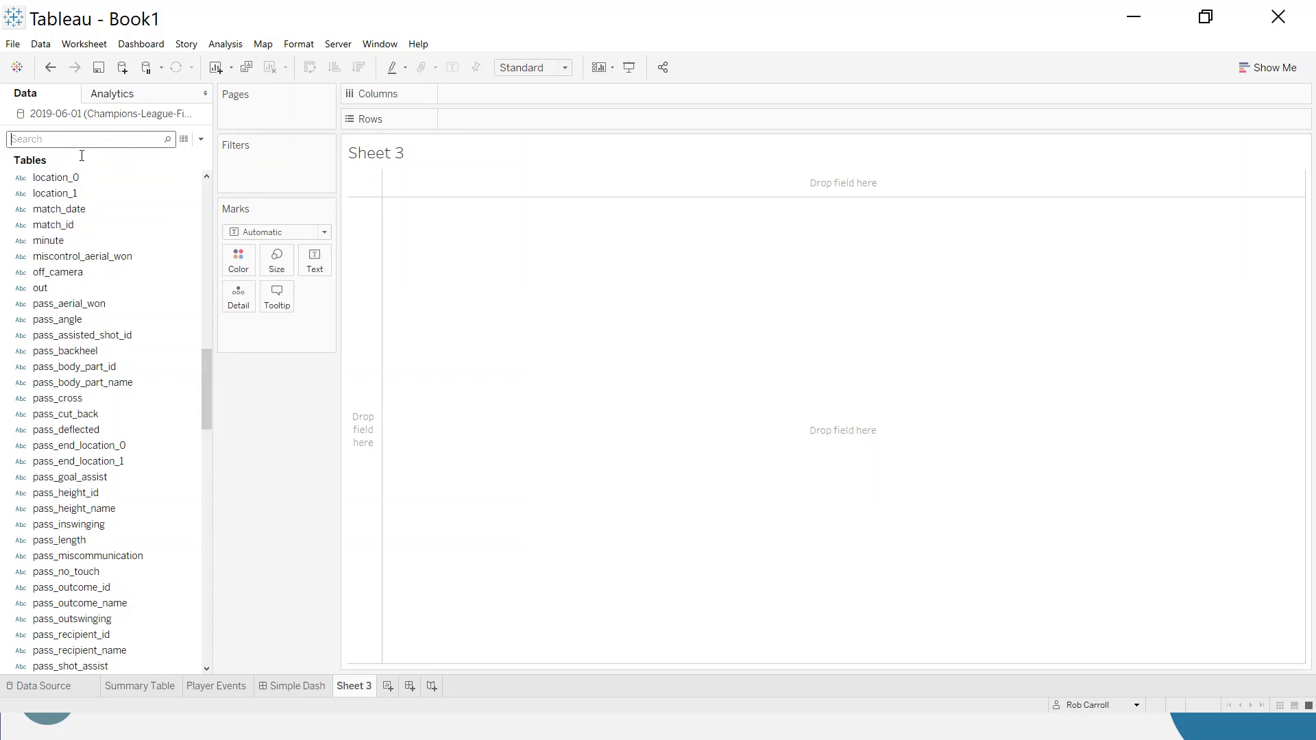
pyautogui.moveTo(209, 376); pyautogui.dragTo(205, 198)
pyautogui.click(105, 144)
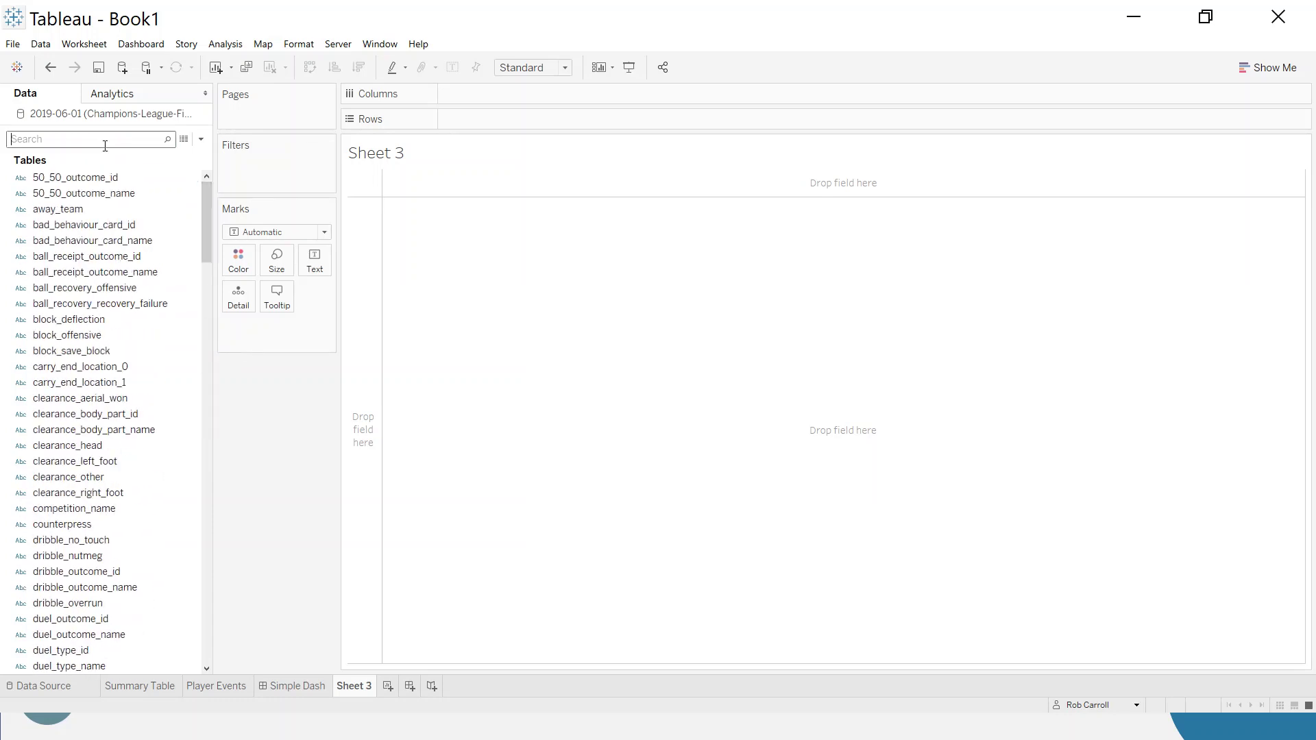
pyautogui.write('loca')
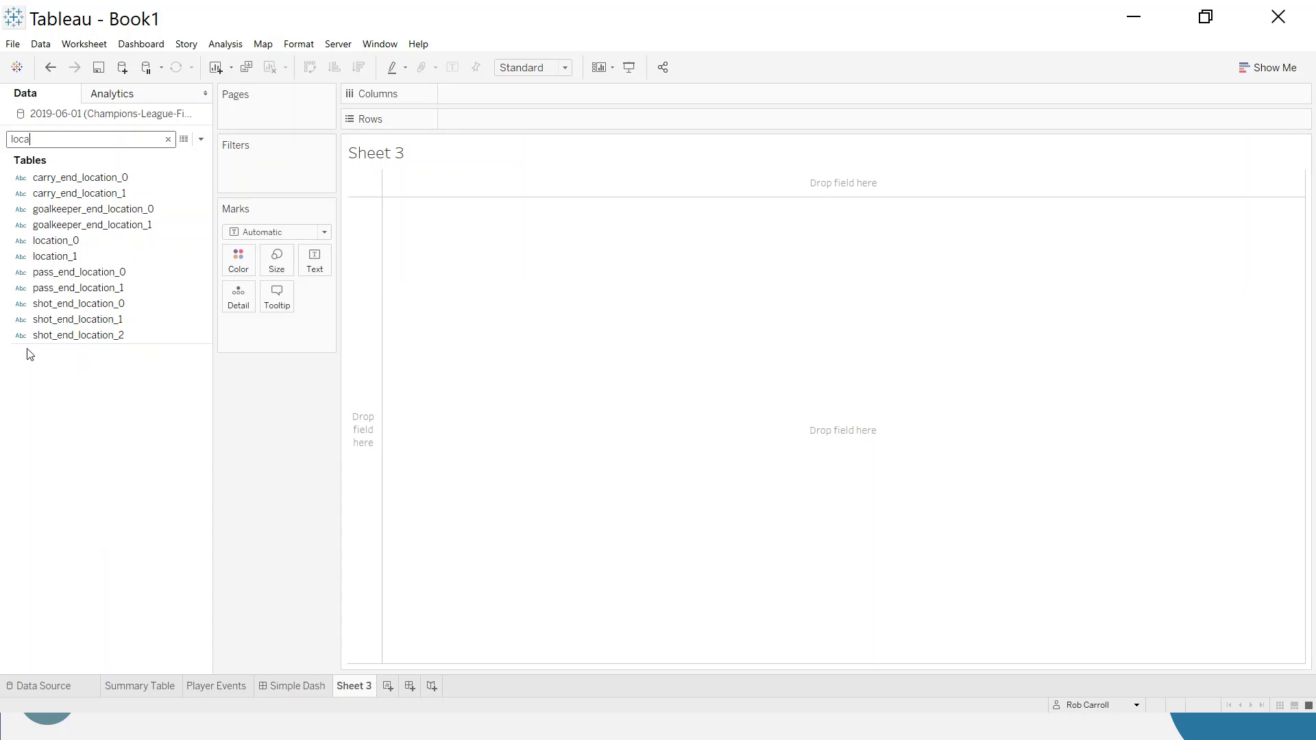
pyautogui.click(137, 303)
# Examine the values in the location_0 and location_1 columns of the data source
pyautogui.click(64, 688)
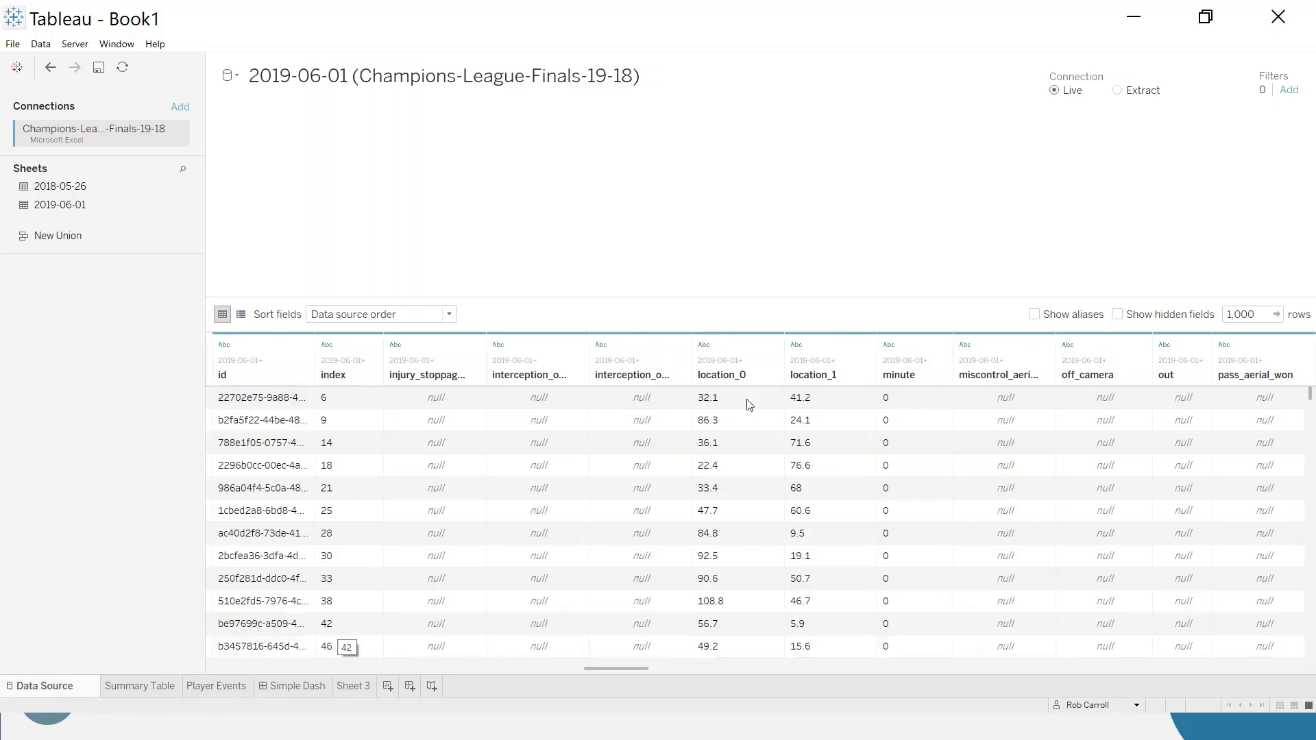
pyautogui.click(729, 353)
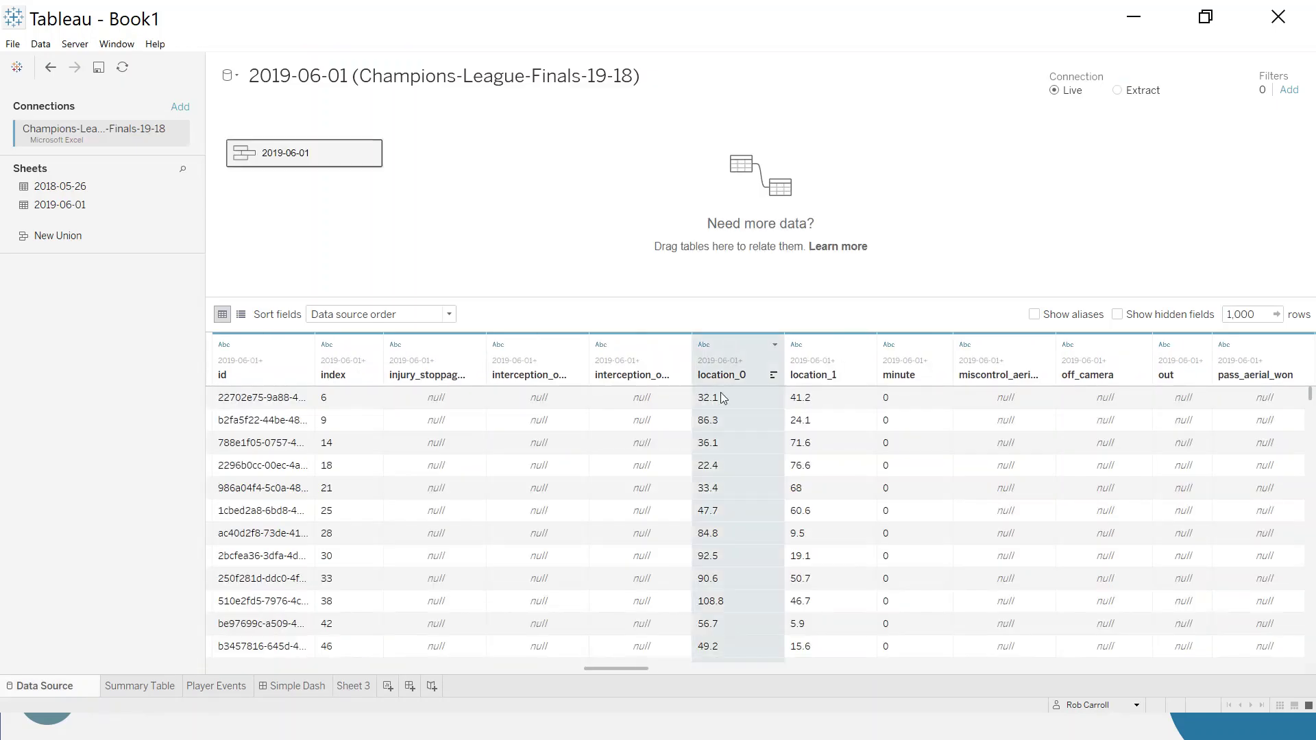
pyautogui.click(835, 351)
pyautogui.click(760, 355)
pyautogui.click(837, 352)
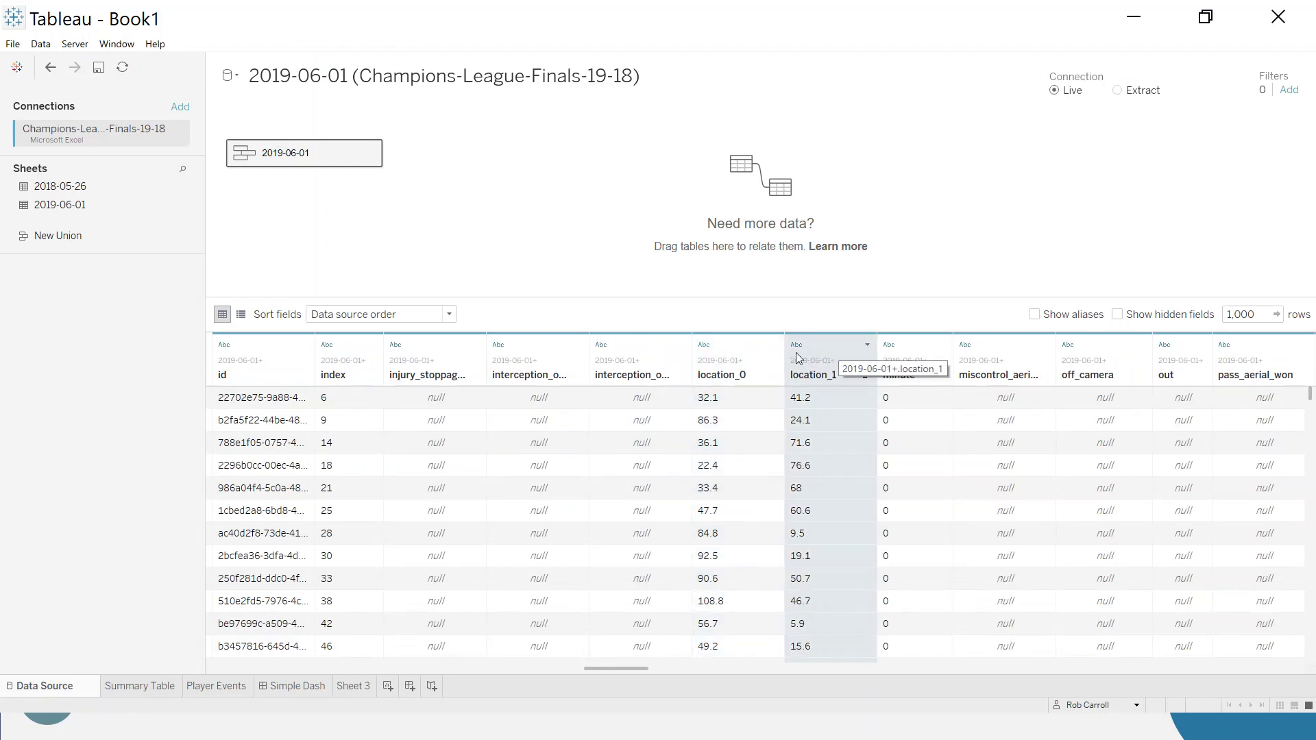
pyautogui.click(755, 351)
pyautogui.click(832, 356)
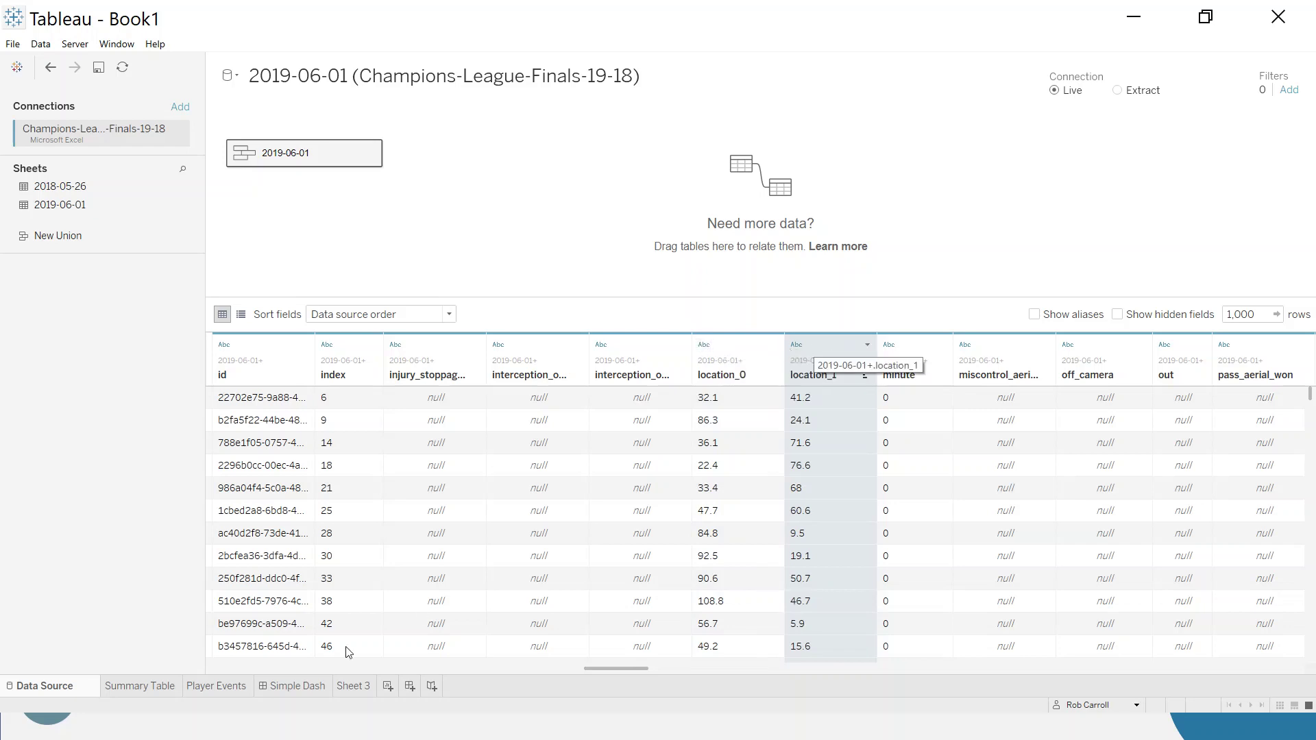
# On Sheet 3, change the data type of the location_0 and location_1 fields to Number (decimal)
pyautogui.click(354, 687)
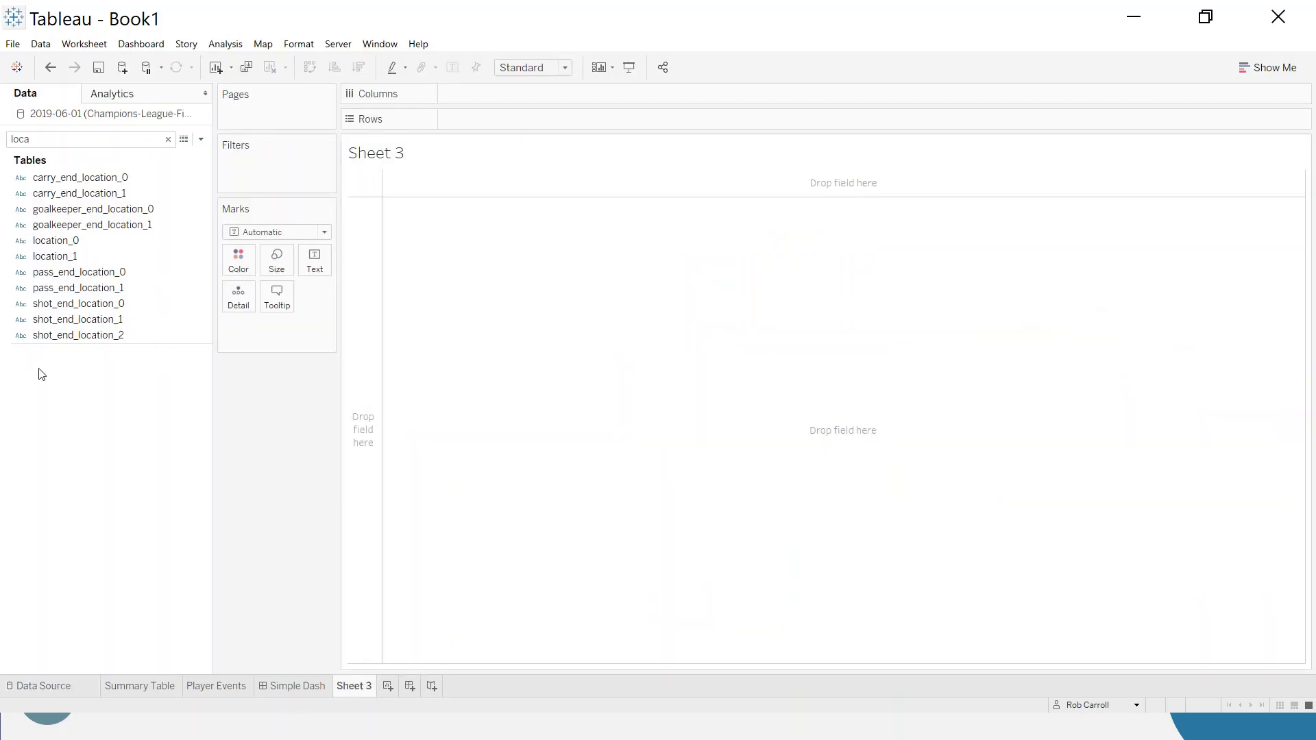
pyautogui.click(21, 243)
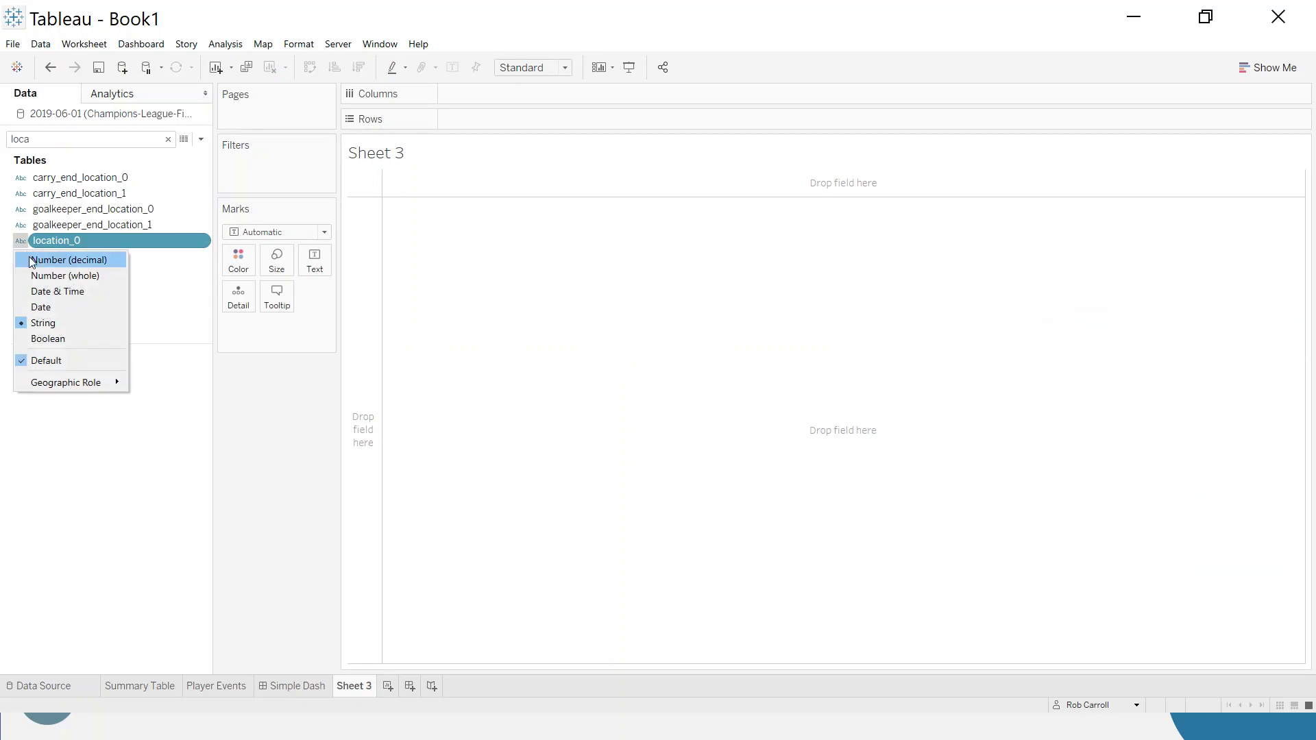
pyautogui.click(29, 260)
pyautogui.click(20, 257)
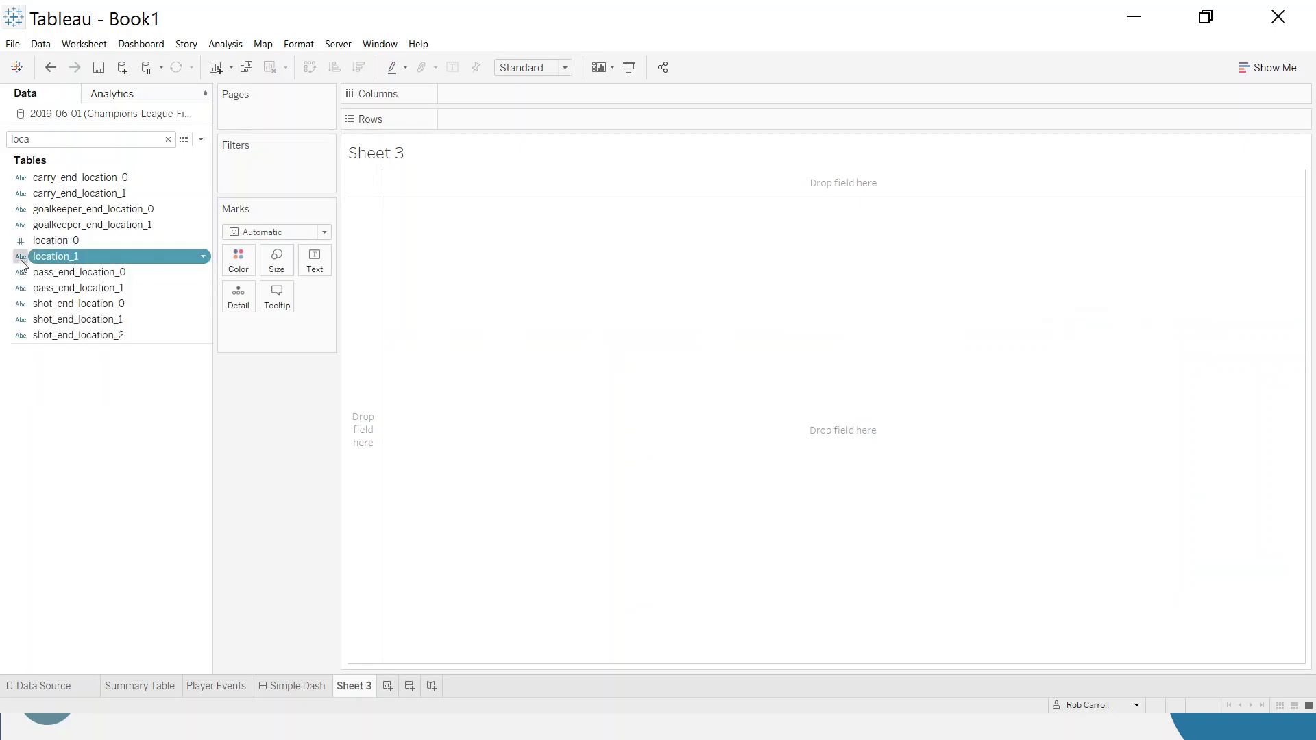
pyautogui.click(80, 274)
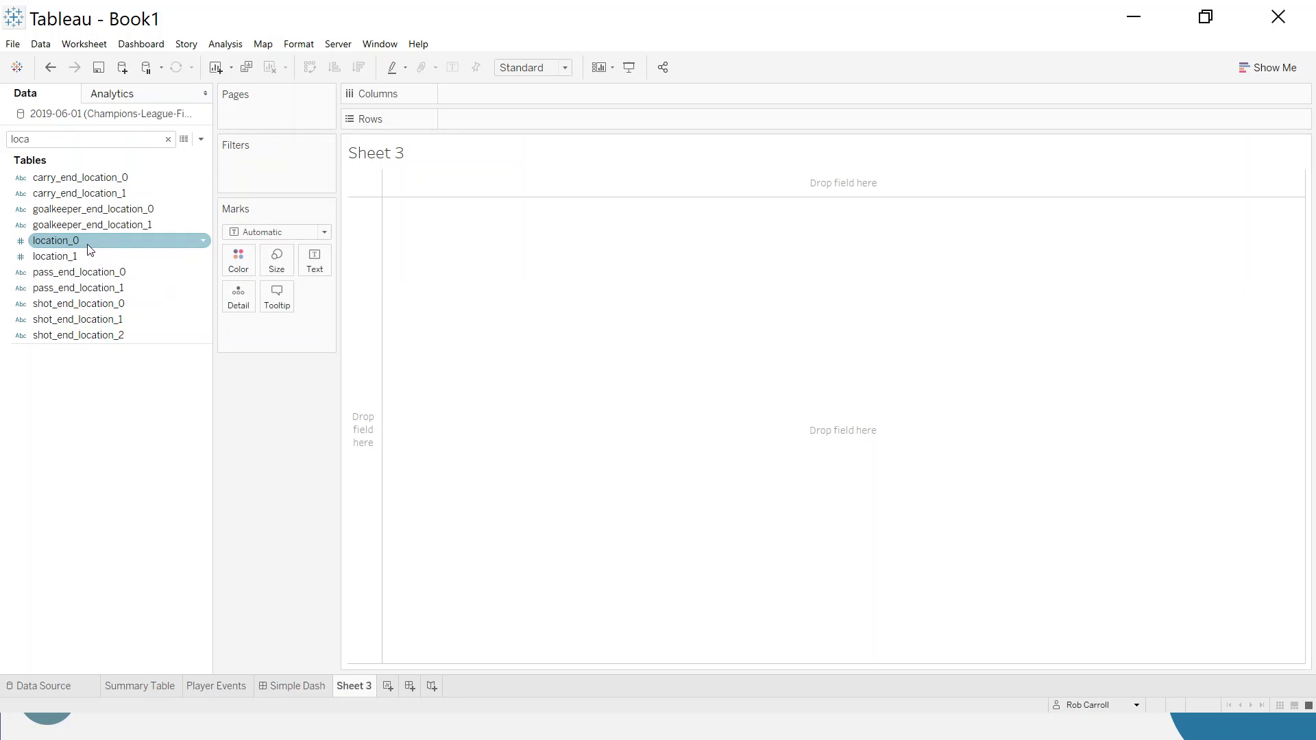
# Try location_0 as a dimension on Rows and take it off the view again
pyautogui.moveTo(78, 247); pyautogui.dragTo(500, 118)
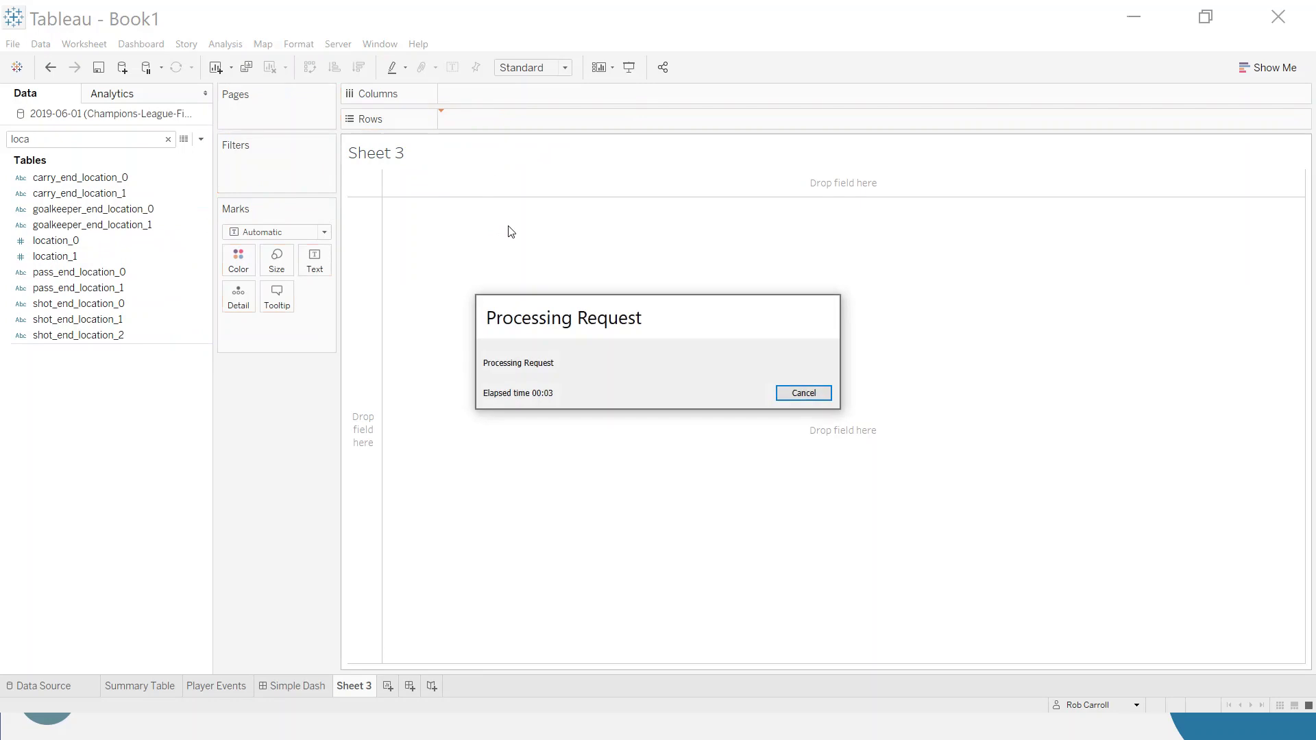
pyautogui.click(718, 368)
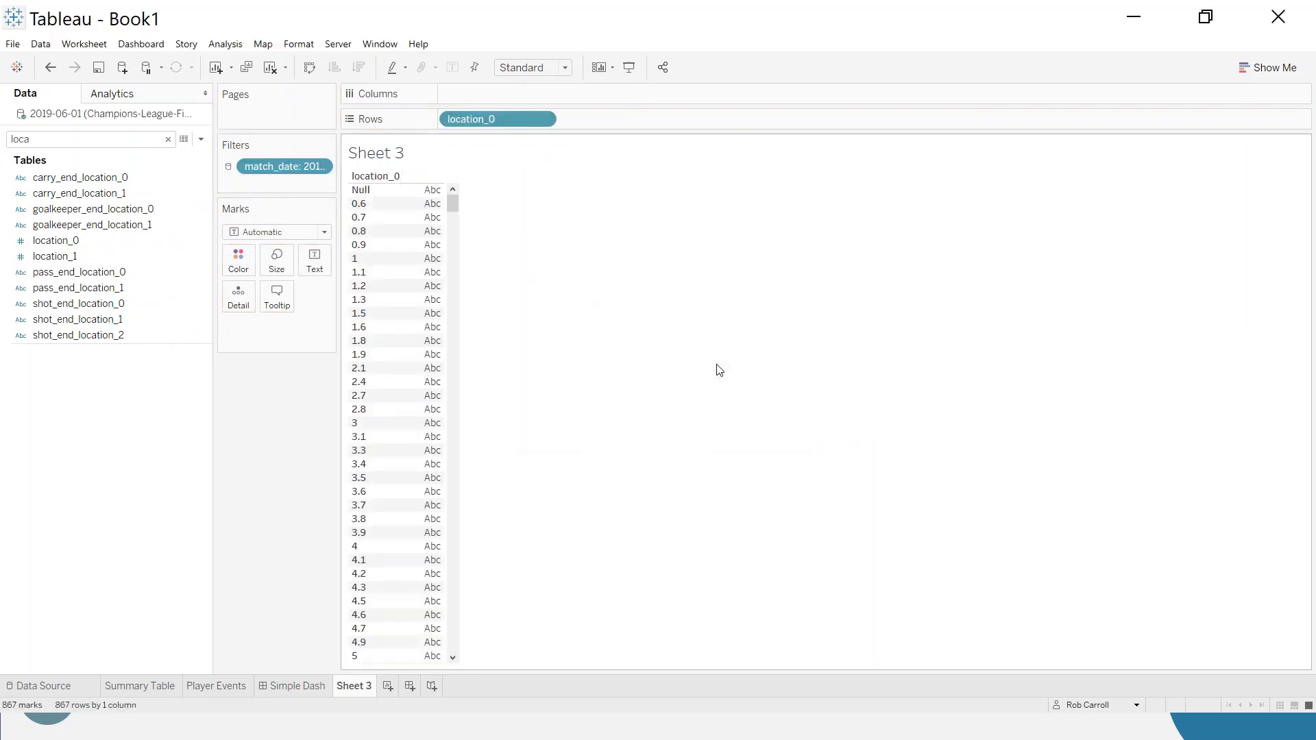
pyautogui.moveTo(449, 204)
pyautogui.mouseDown()
pyautogui.moveTo(452, 347)
pyautogui.moveTo(452, 197)
pyautogui.mouseUp()
pyautogui.moveTo(494, 118); pyautogui.dragTo(179, 460)
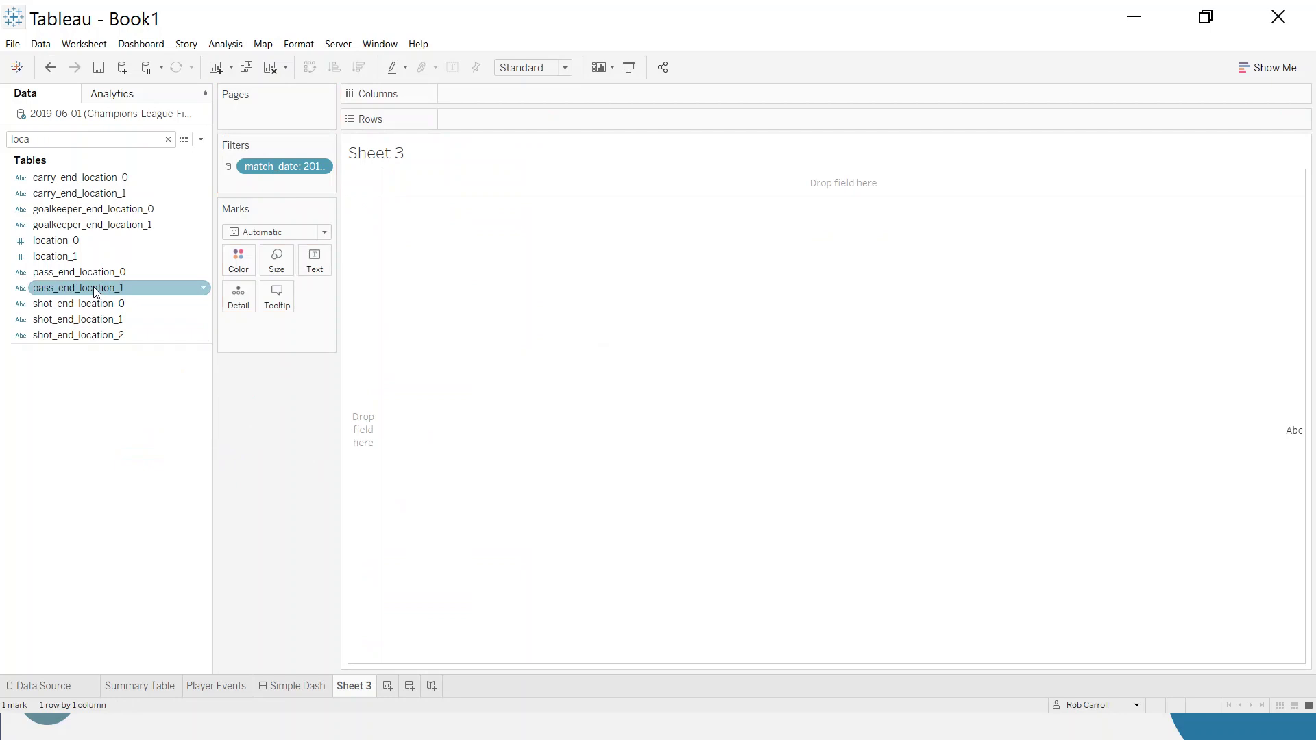
# Convert the location_0 and location_1 dimensions into measures
pyautogui.moveTo(72, 241); pyautogui.dragTo(155, 351)
pyautogui.moveTo(64, 242); pyautogui.dragTo(137, 336)
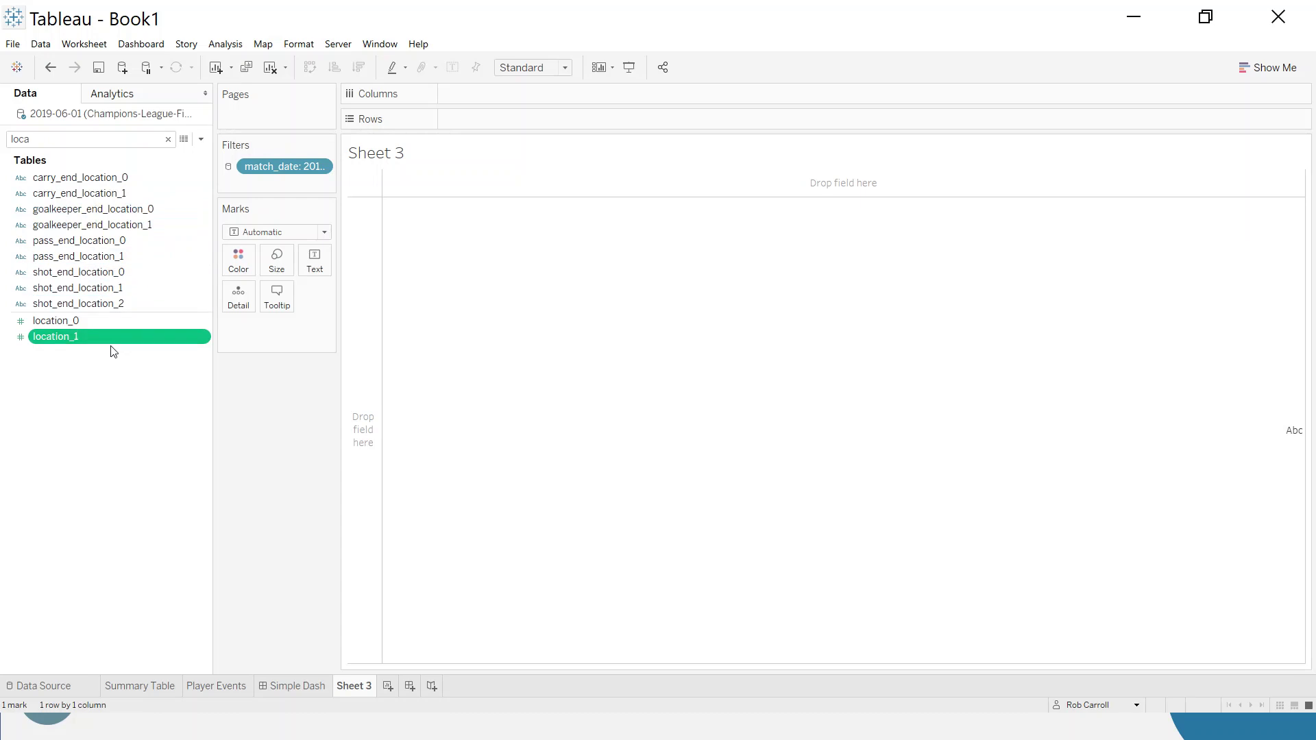
pyautogui.click(118, 471)
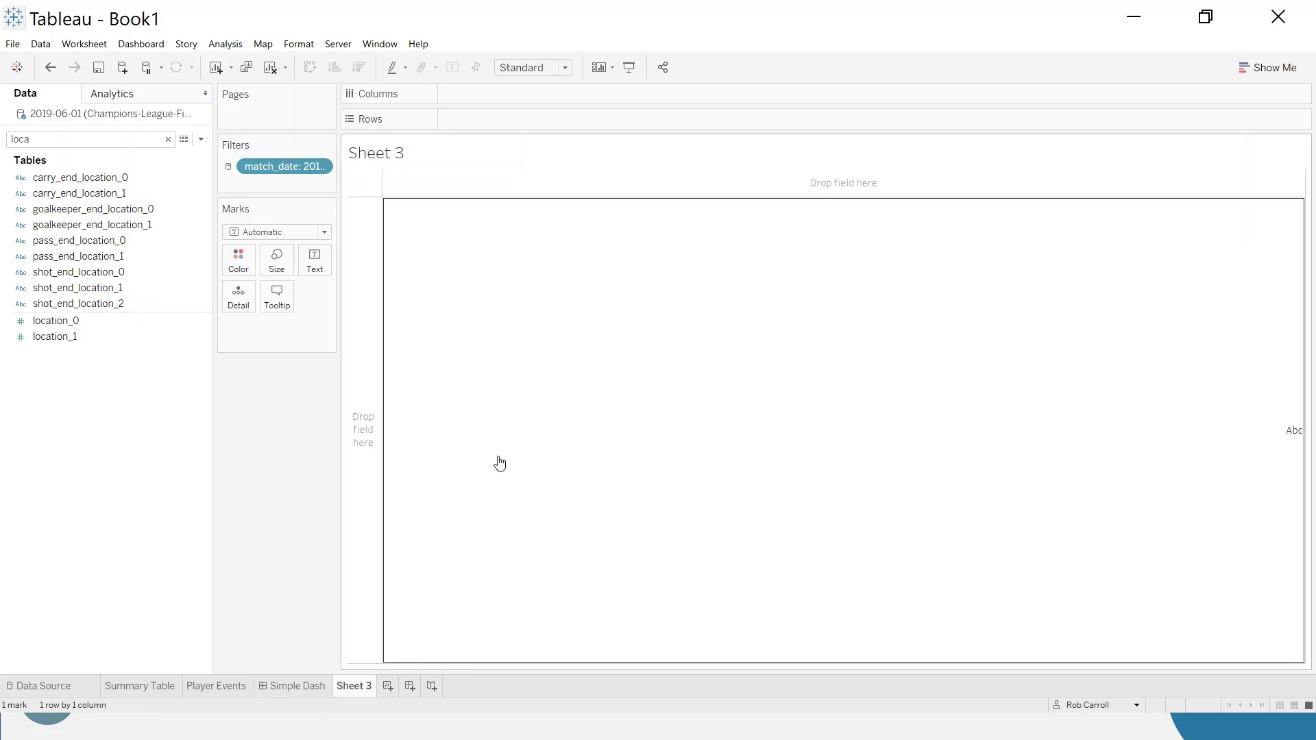
# Plot location_0 on Columns against location_1 on Rows
pyautogui.click(56, 321)
pyautogui.moveTo(57, 321); pyautogui.dragTo(493, 96)
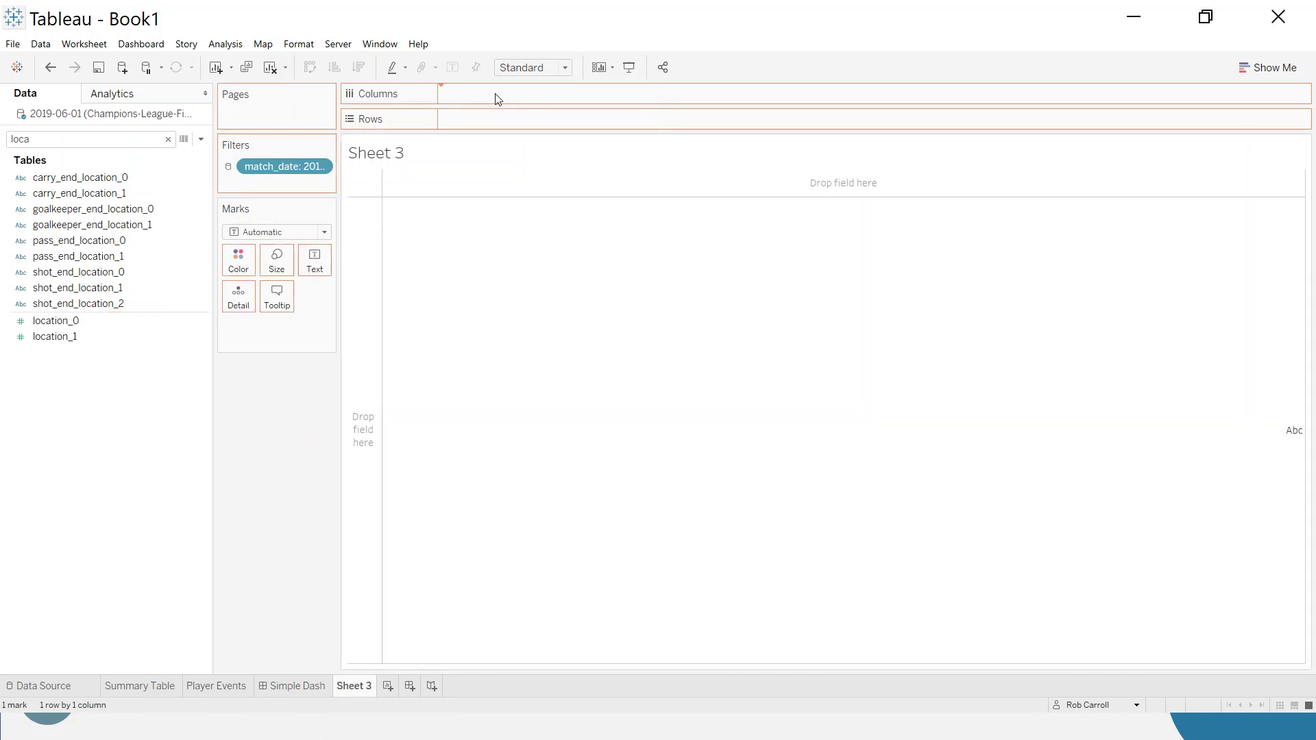
pyautogui.click(66, 340)
pyautogui.moveTo(66, 341); pyautogui.dragTo(497, 118)
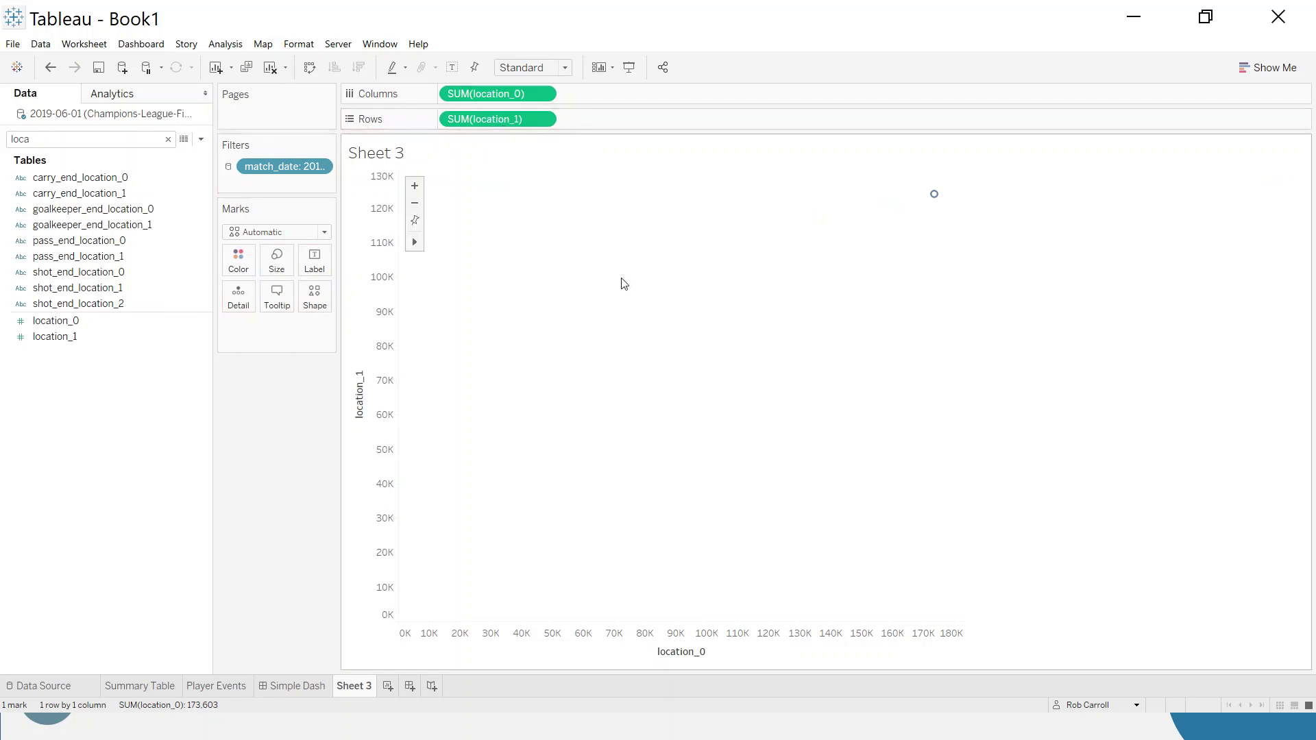
pyautogui.moveTo(934, 196)
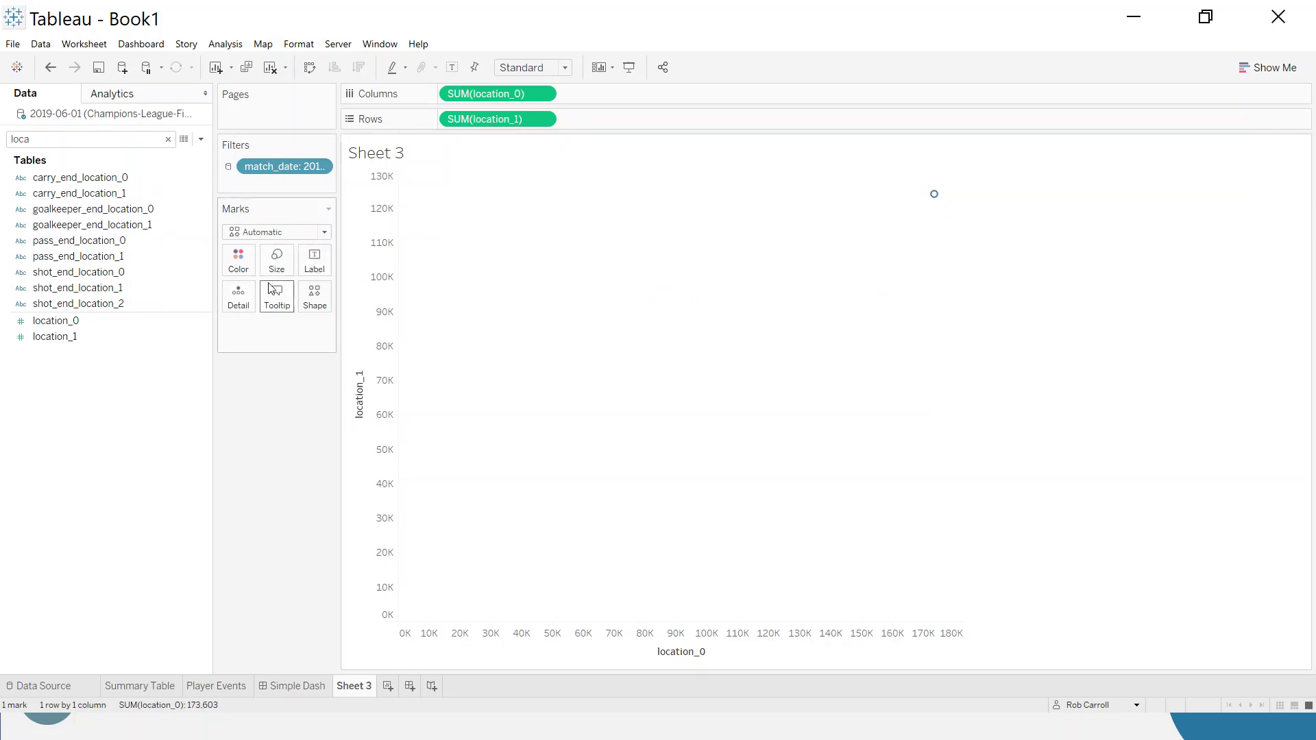
# Search the data fields for "even" and add event_id to the marks as Detail
pyautogui.click(106, 143)
pyautogui.hotkey('ctrl', 'a')
pyautogui.write('even')
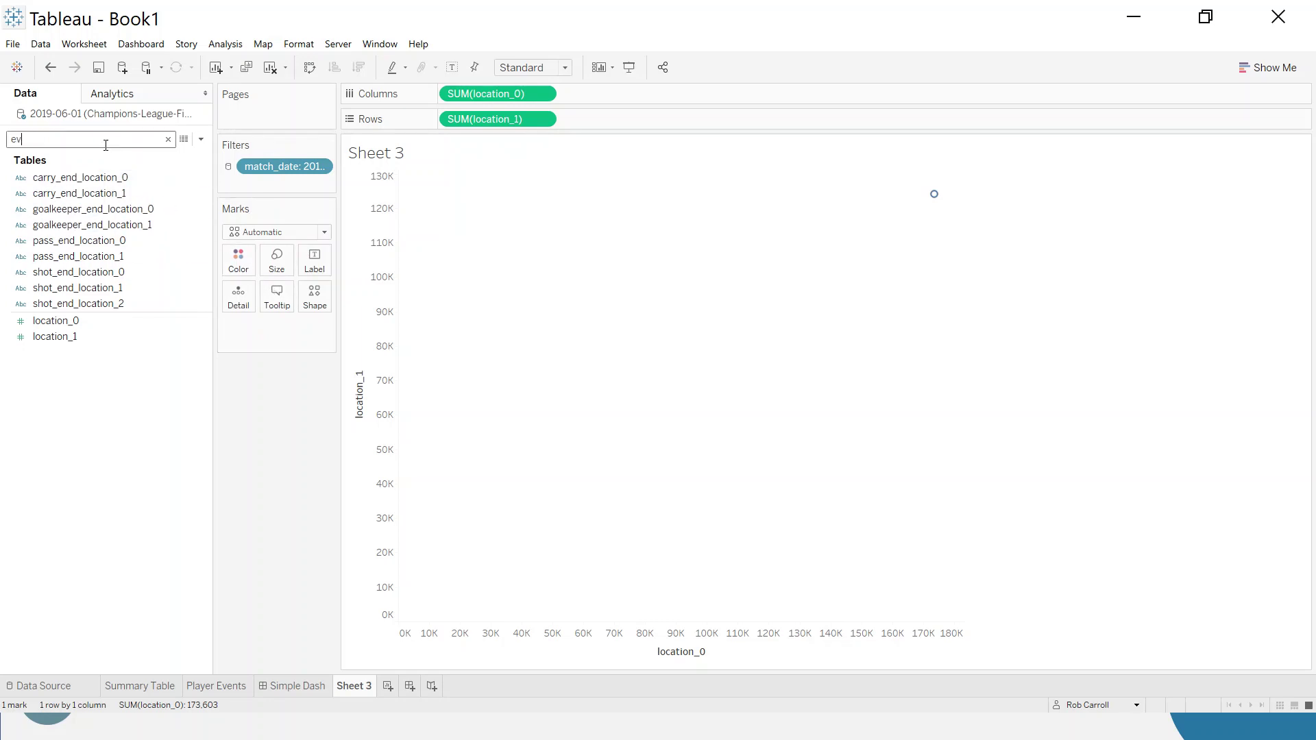
pyautogui.click(84, 179)
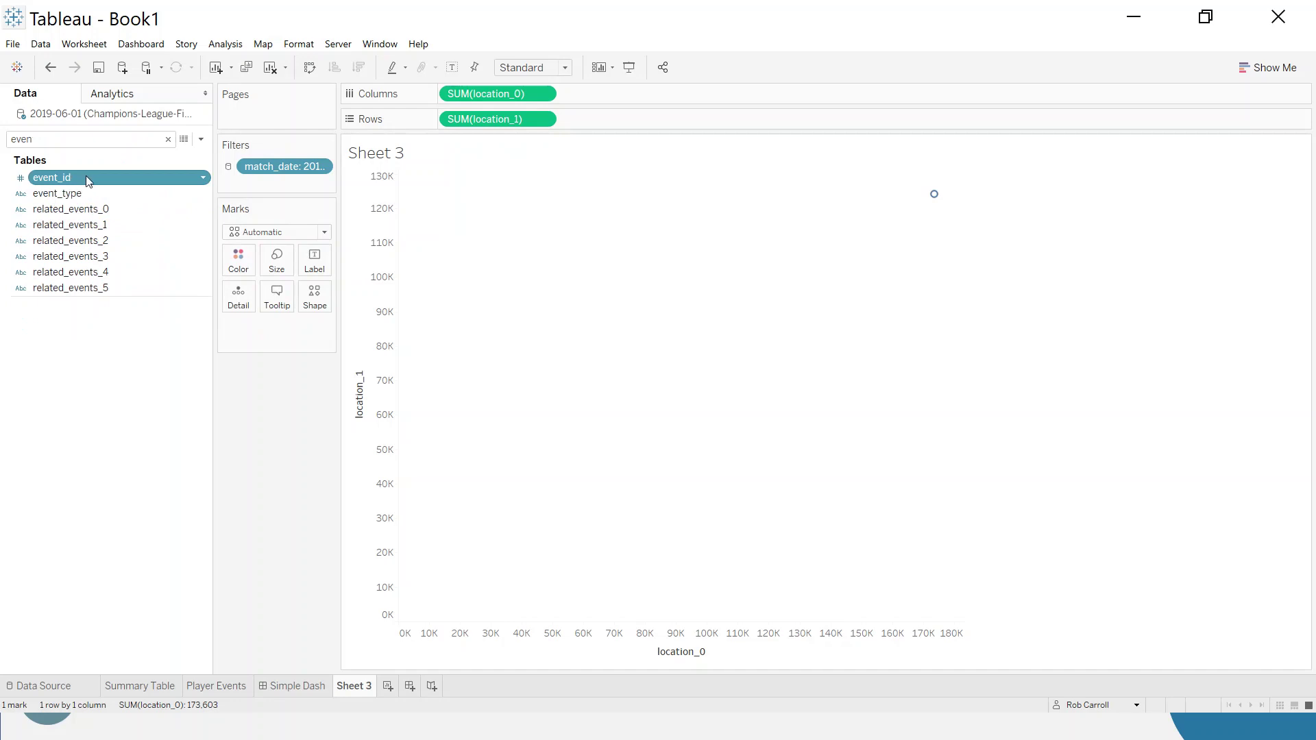
pyautogui.moveTo(85, 175); pyautogui.dragTo(239, 298)
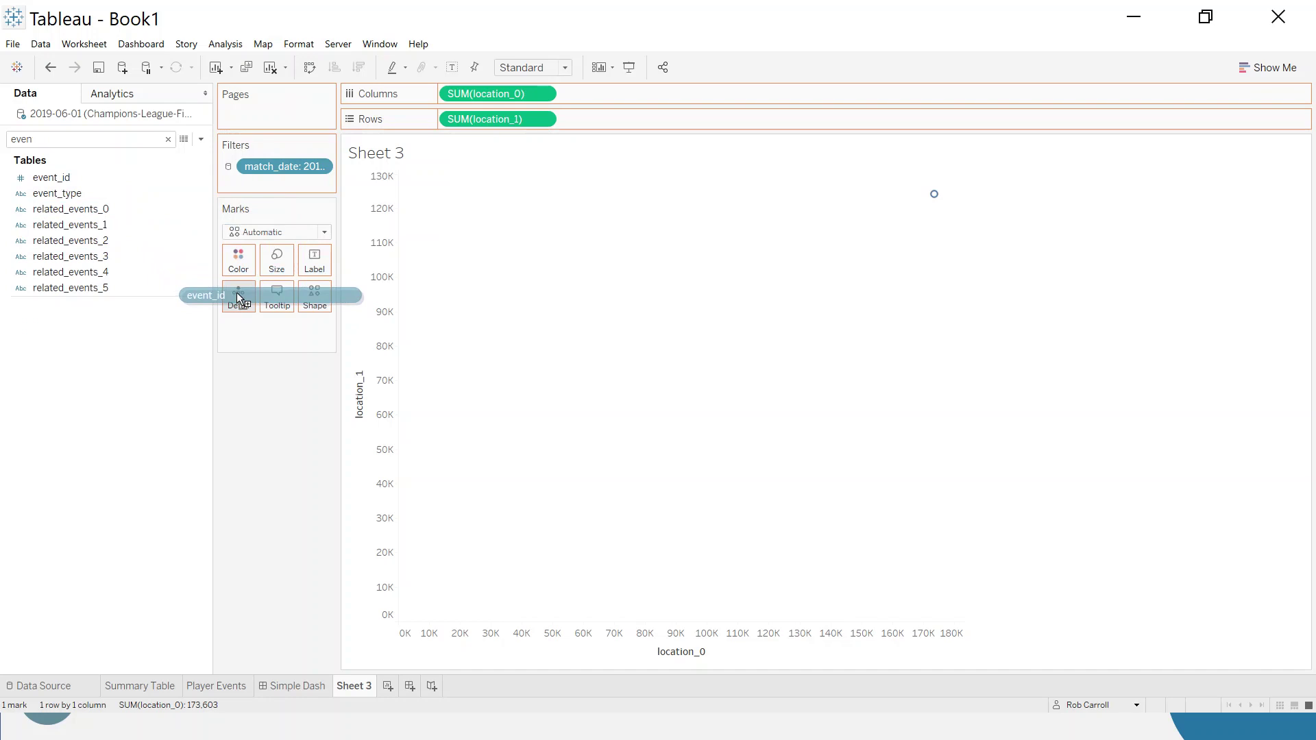
pyautogui.moveTo(239, 297); pyautogui.dragTo(240, 298)
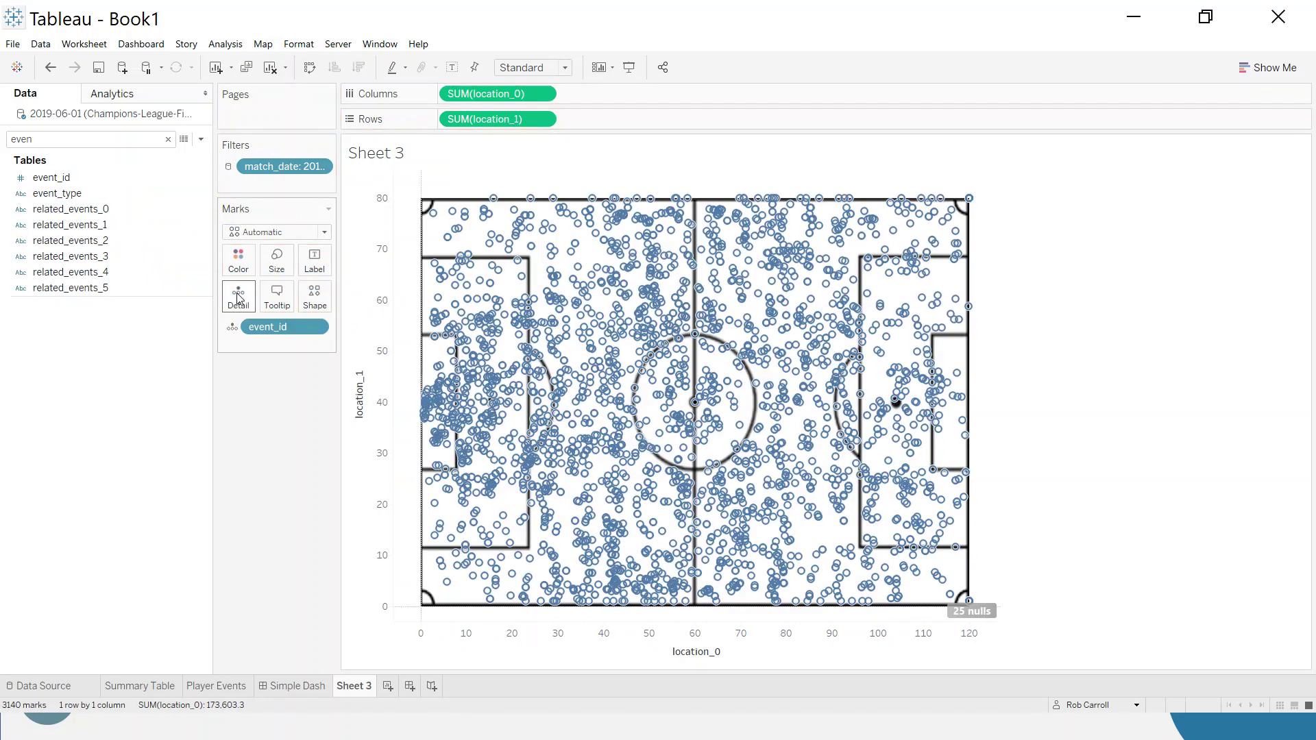
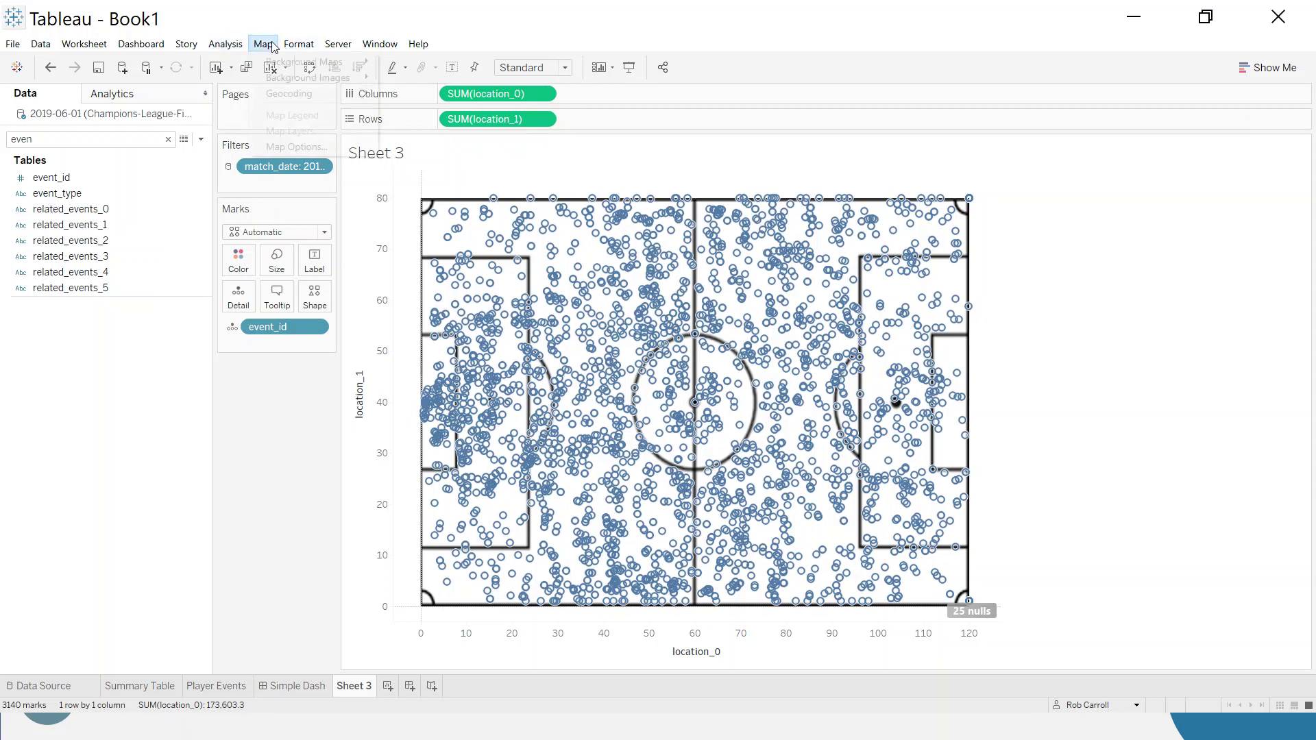
# Remove the existing soccer pitch background image from the data source
pyautogui.moveTo(326, 82)
pyautogui.click(491, 80)
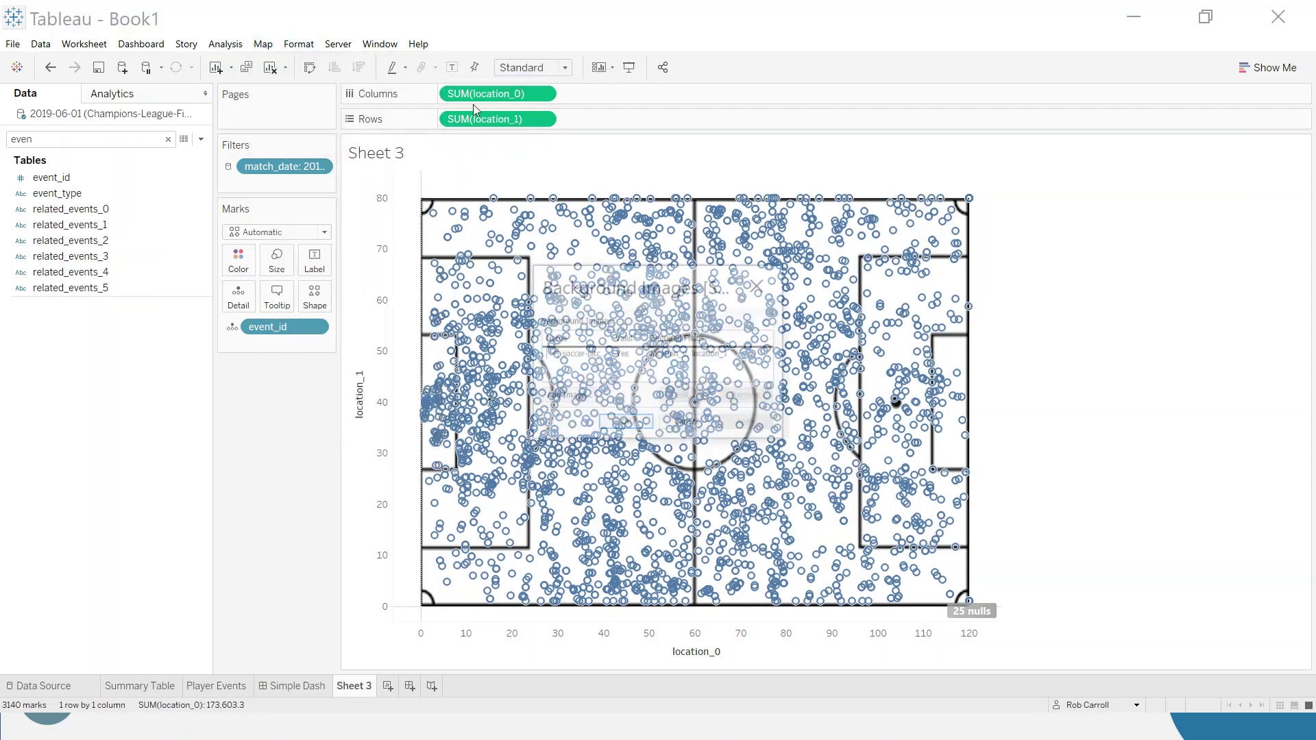
pyautogui.click(693, 353)
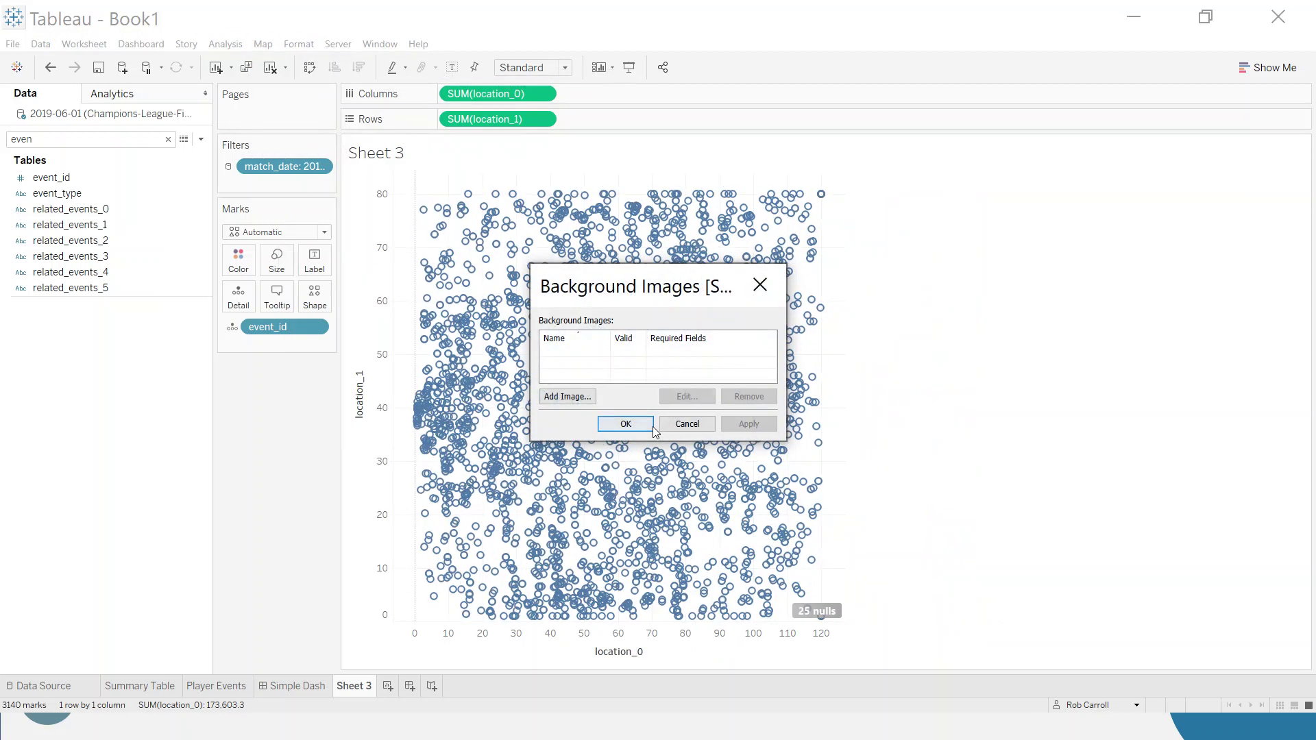
pyautogui.click(626, 423)
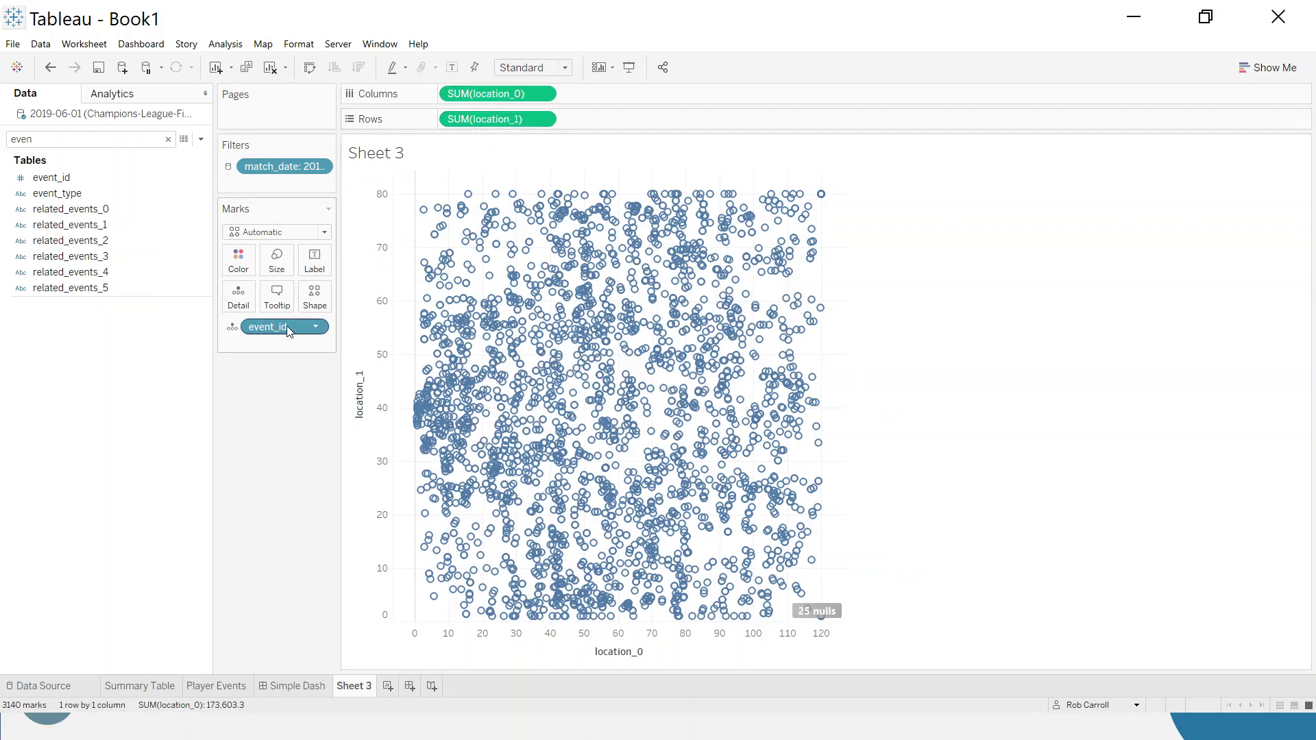
# Try event_type in place of event_id as the marks' Detail, inspect the aggregated points, and restore event_id
pyautogui.moveTo(282, 328); pyautogui.dragTo(162, 345)
pyautogui.click(62, 195)
pyautogui.moveTo(62, 195); pyautogui.dragTo(231, 303)
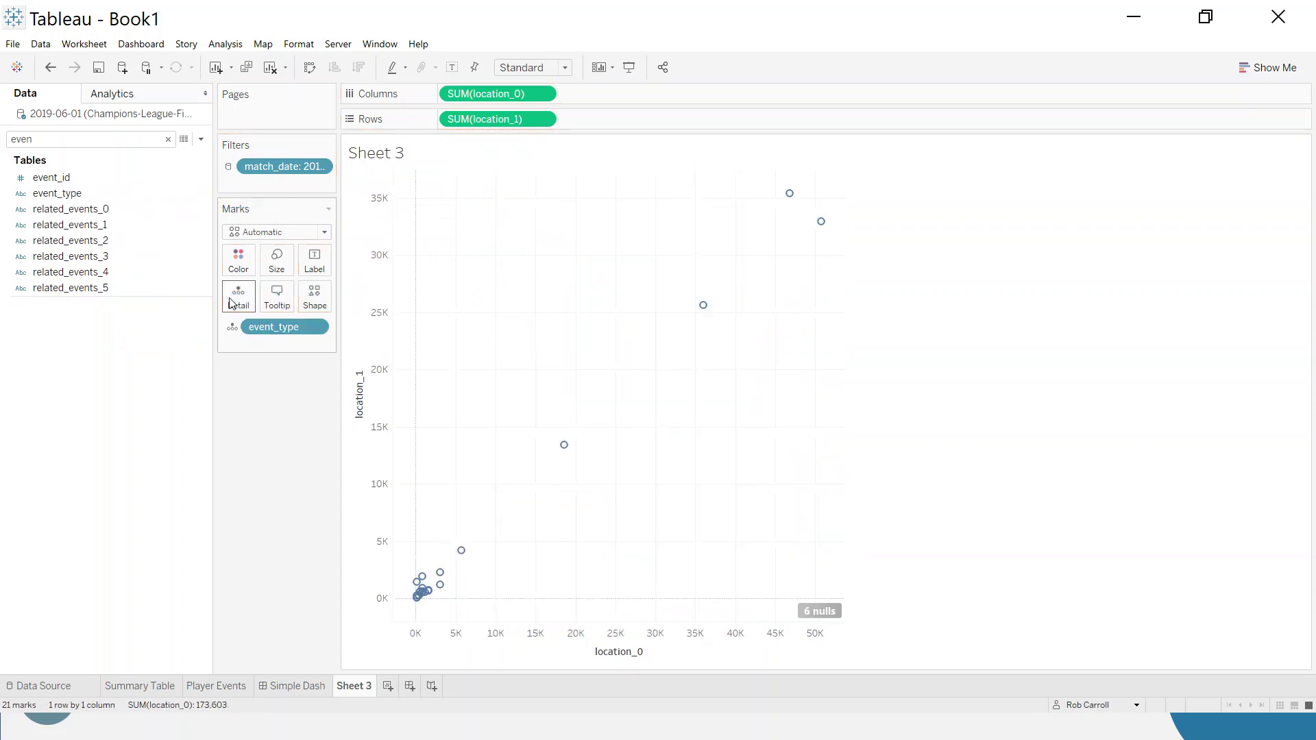
pyautogui.moveTo(789, 199)
pyautogui.moveTo(822, 228)
pyautogui.moveTo(291, 331); pyautogui.dragTo(235, 299)
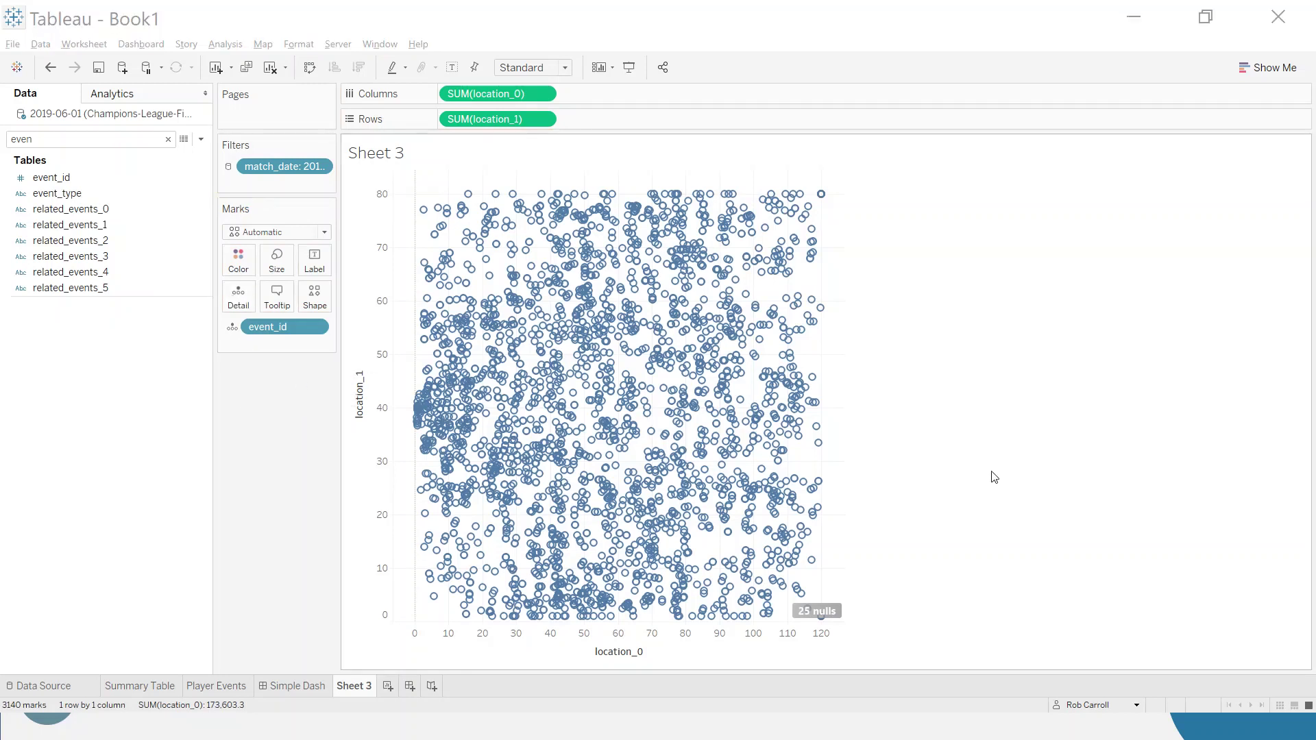
# Review the StatsBomb data specification in the browser from the event attributes through the Appendix 2 pitch coordinates, and return to Tableau
pyautogui.click(978, 379)
pyautogui.hotkey('alt', 'Tab')
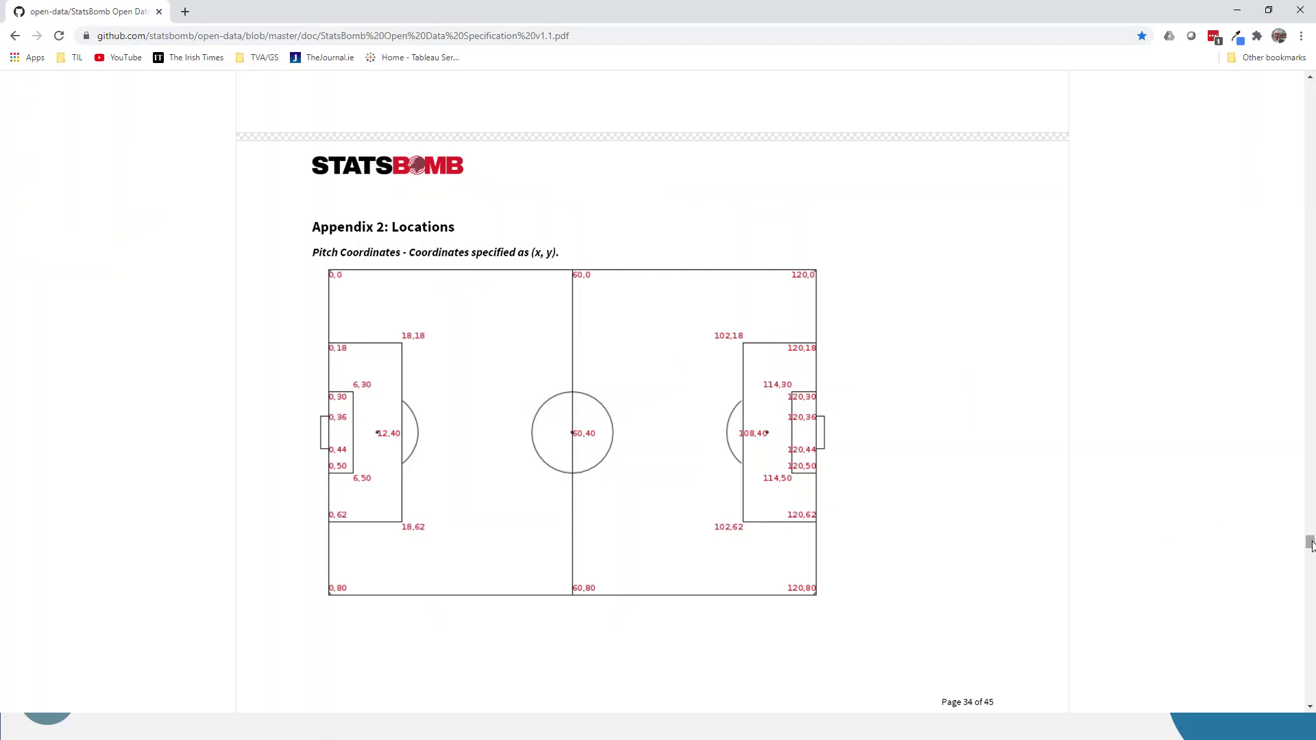
pyautogui.moveTo(1310, 543); pyautogui.dragTo(1310, 89)
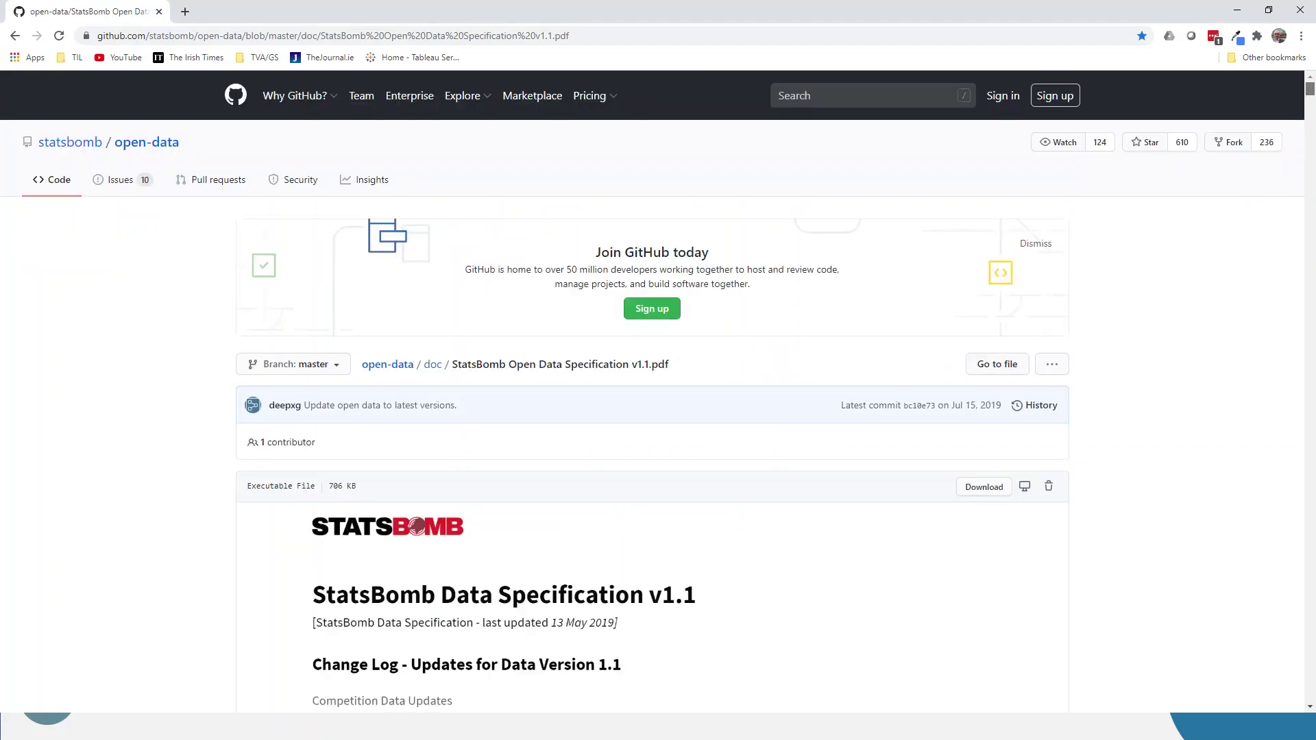
pyautogui.moveTo(1310, 89); pyautogui.dragTo(1310, 184)
pyautogui.scroll(-1, 690, 325)
pyautogui.scroll(-20, 689, 325)
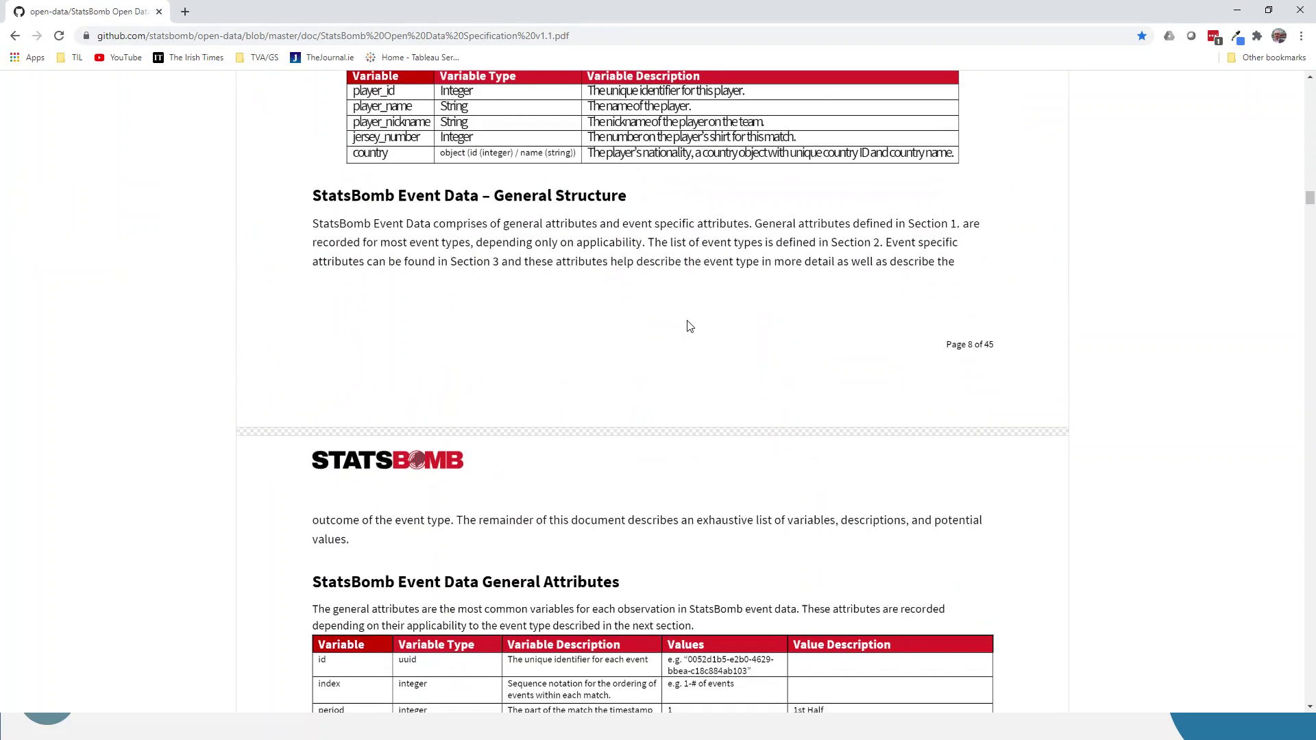
pyautogui.scroll(-20, 690, 325)
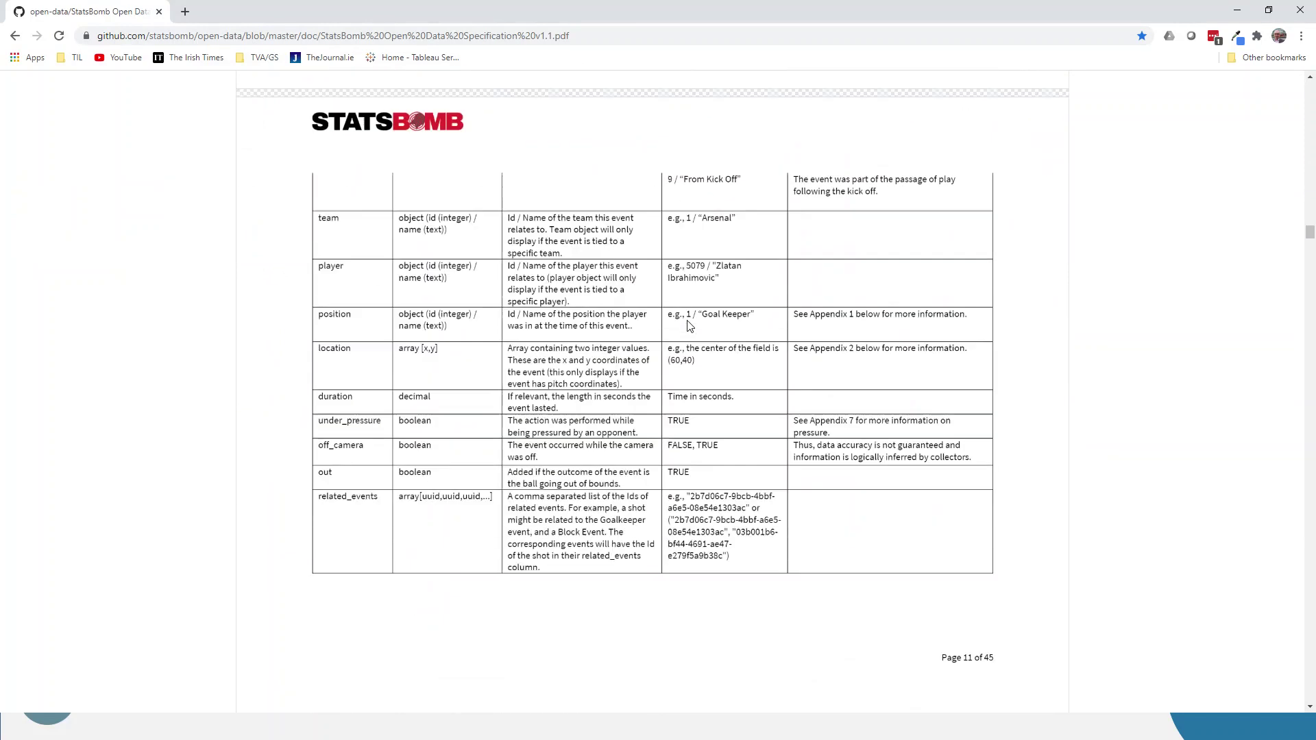
pyautogui.scroll(-20, 690, 325)
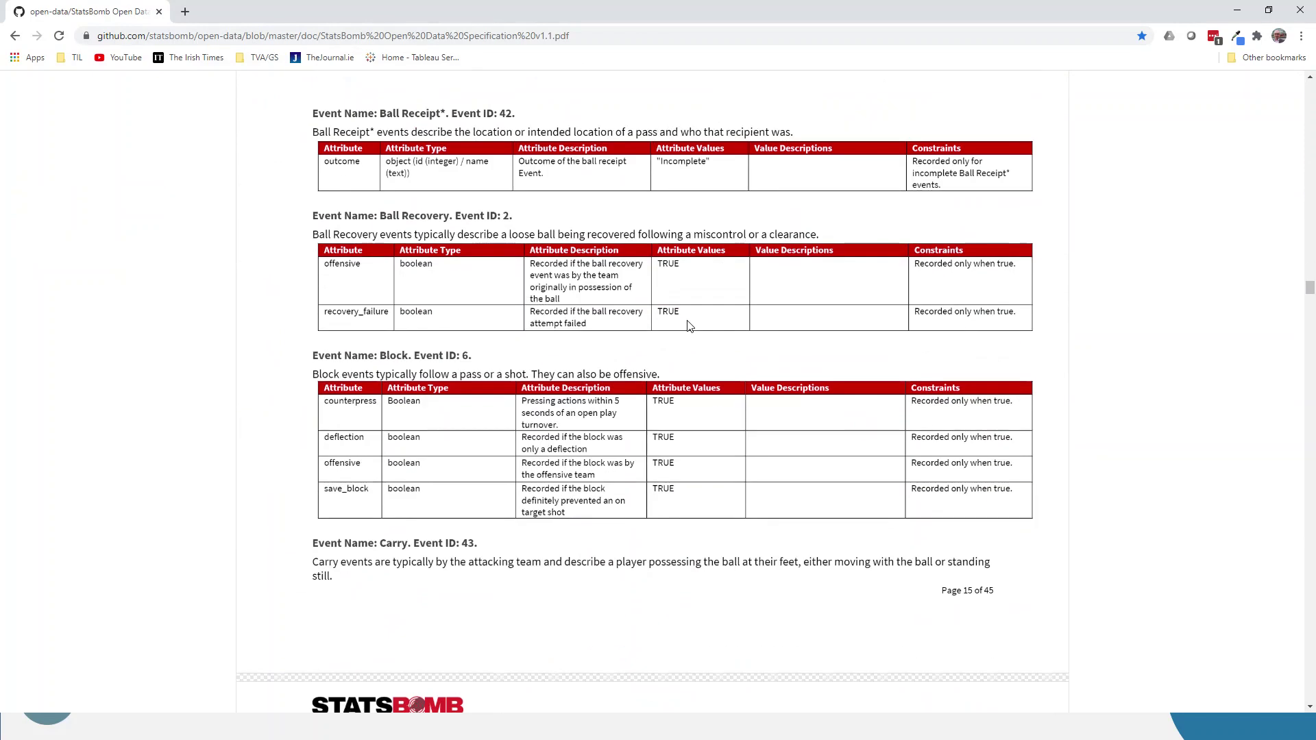
pyautogui.scroll(-20, 690, 326)
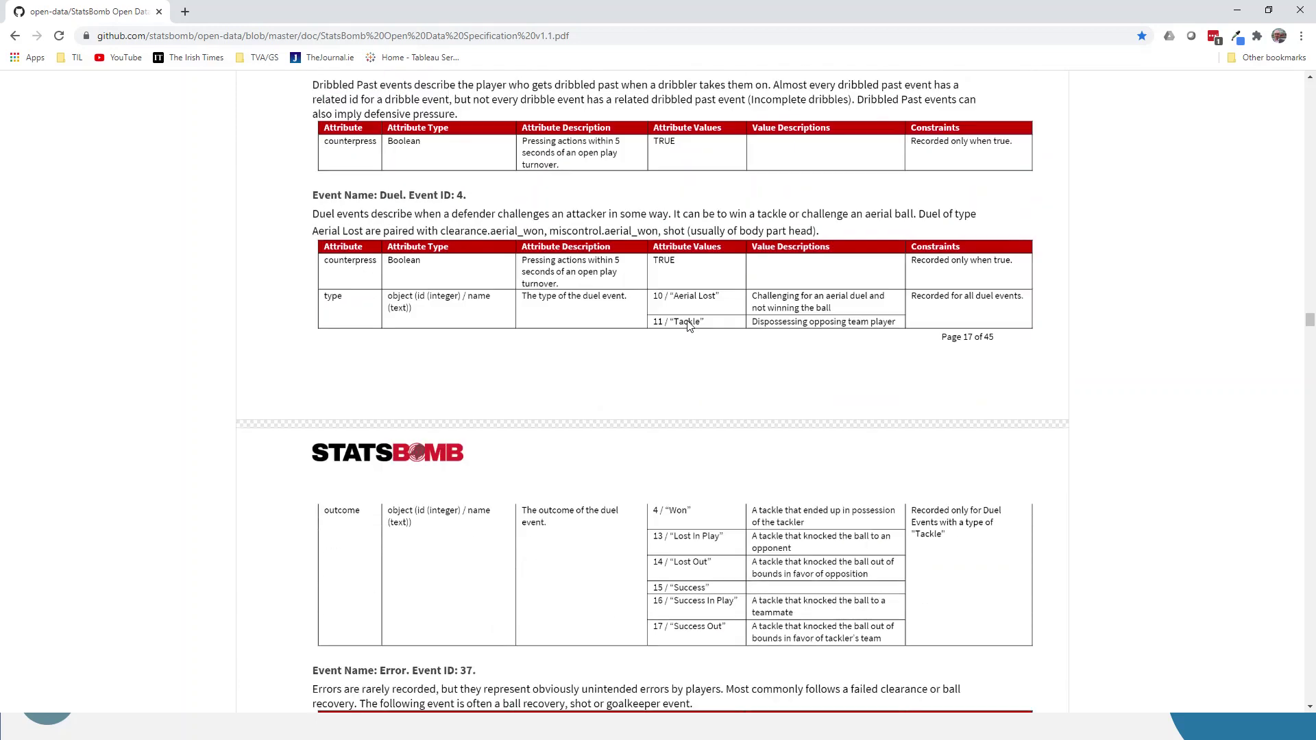
pyautogui.scroll(-20, 690, 326)
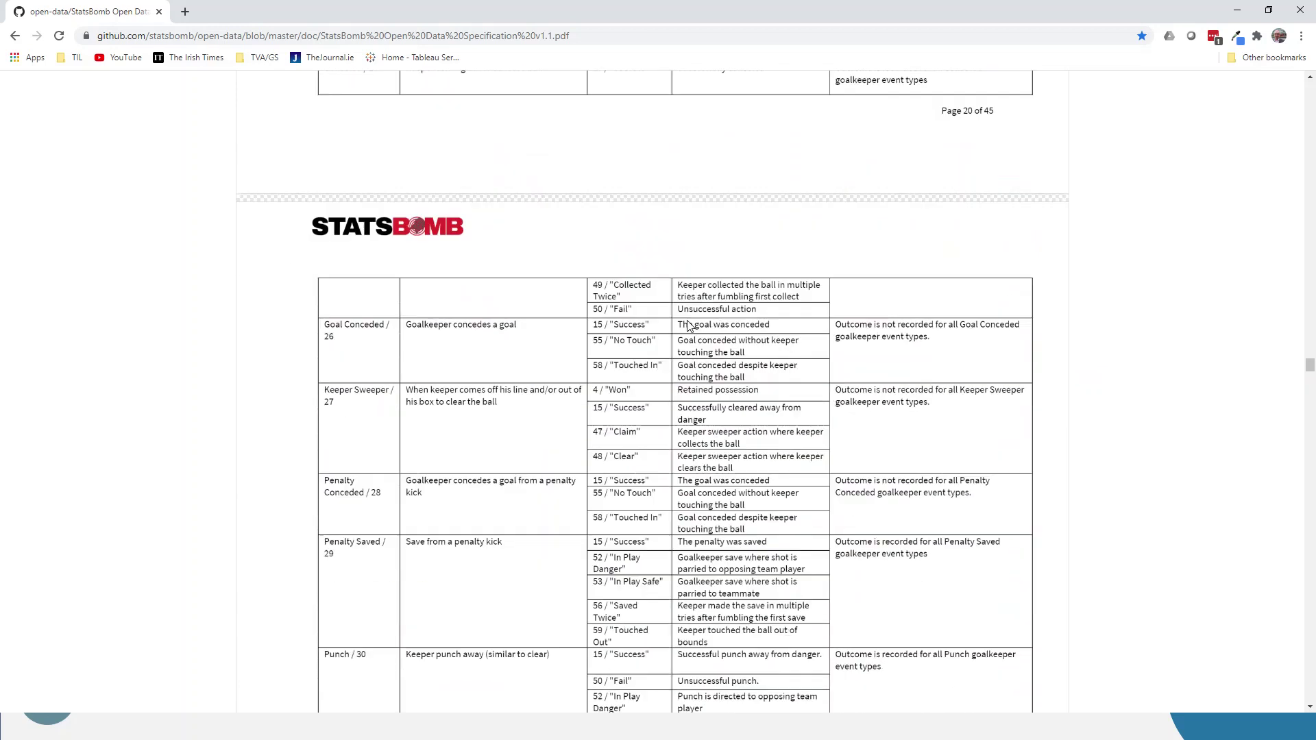
pyautogui.scroll(-20, 690, 326)
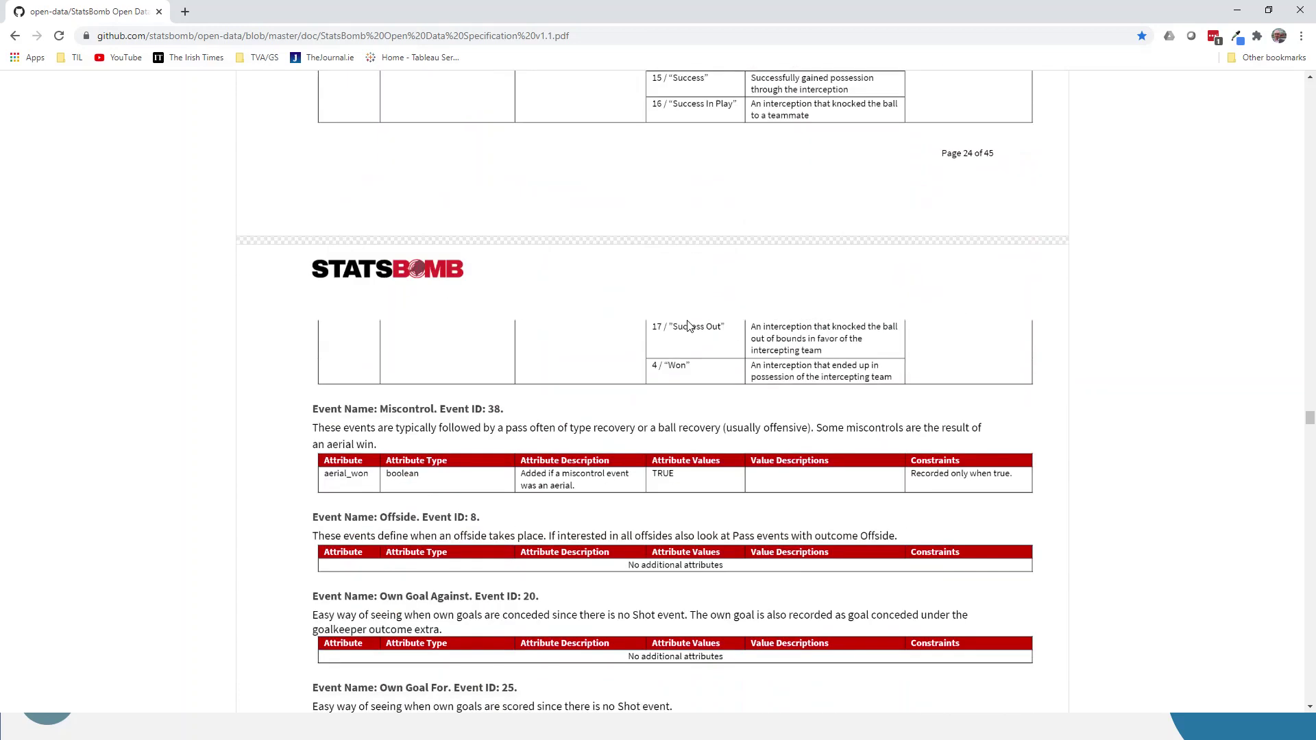
pyautogui.scroll(-20, 690, 326)
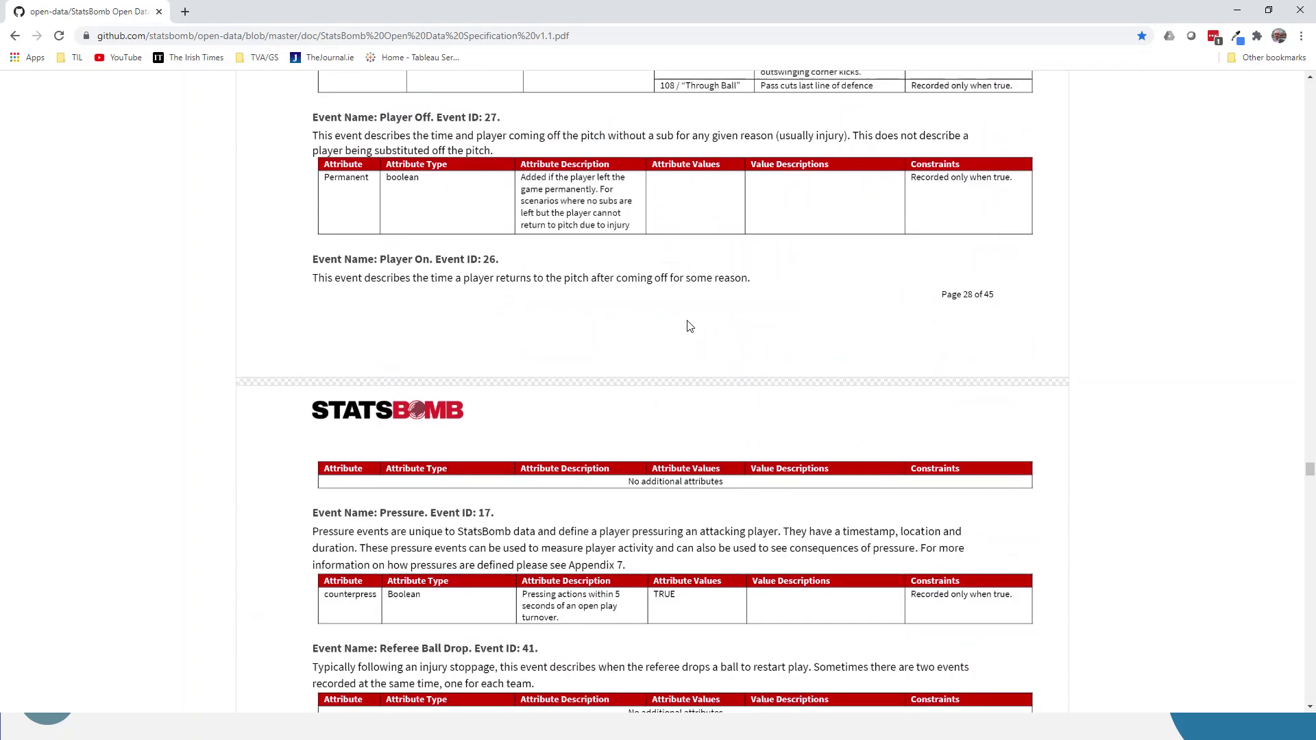
pyautogui.scroll(-20, 690, 326)
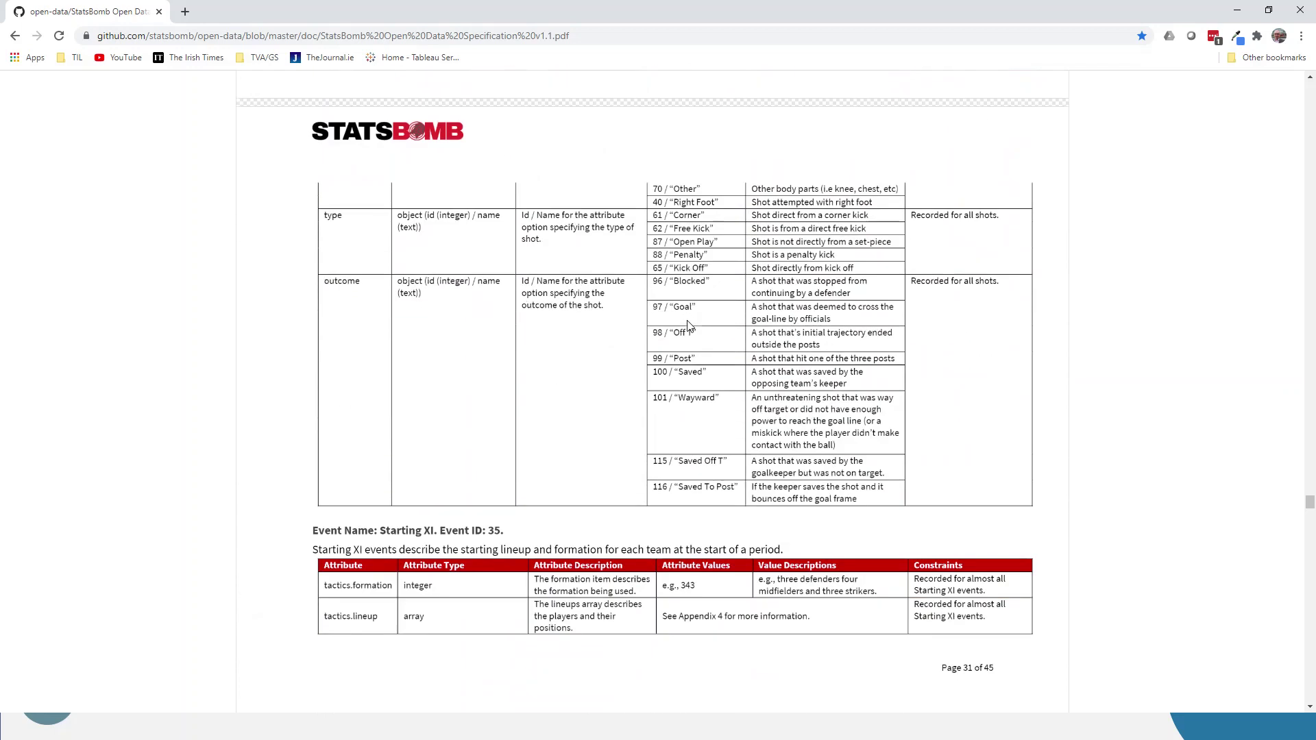
pyautogui.scroll(-8, 690, 326)
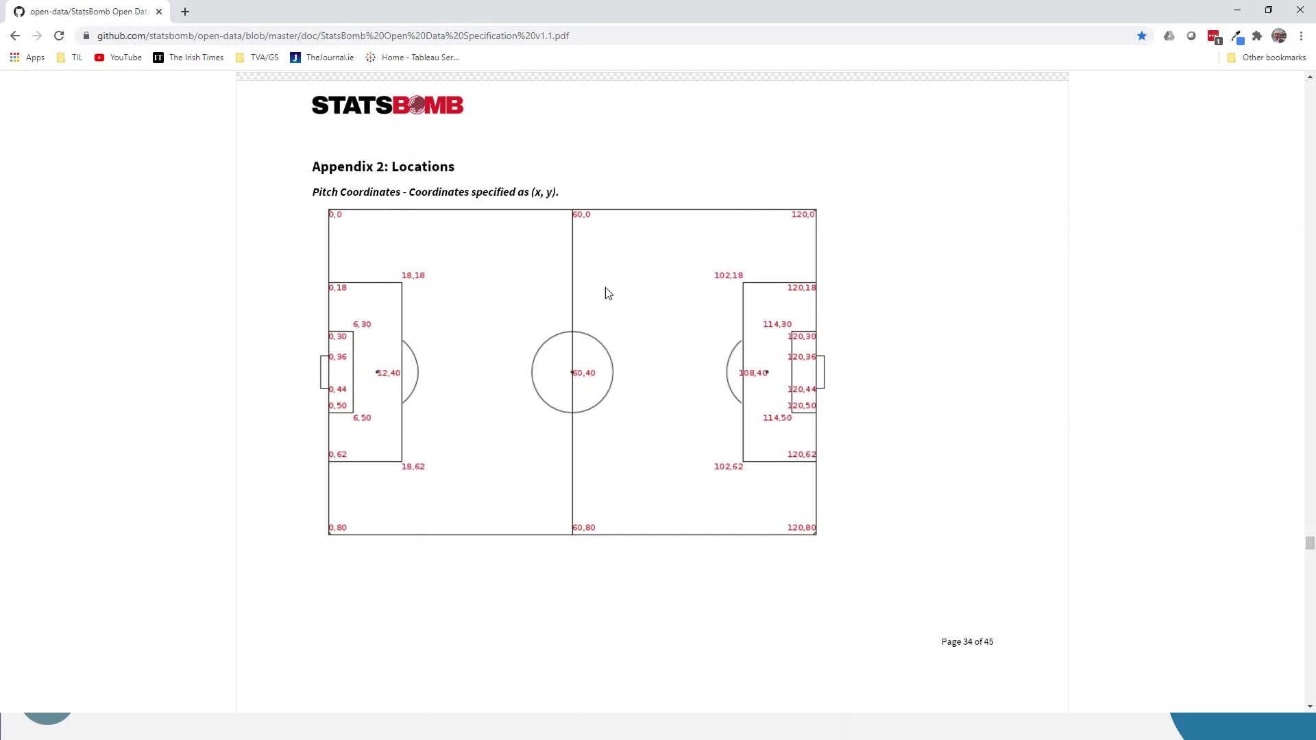
pyautogui.click(1236, 12)
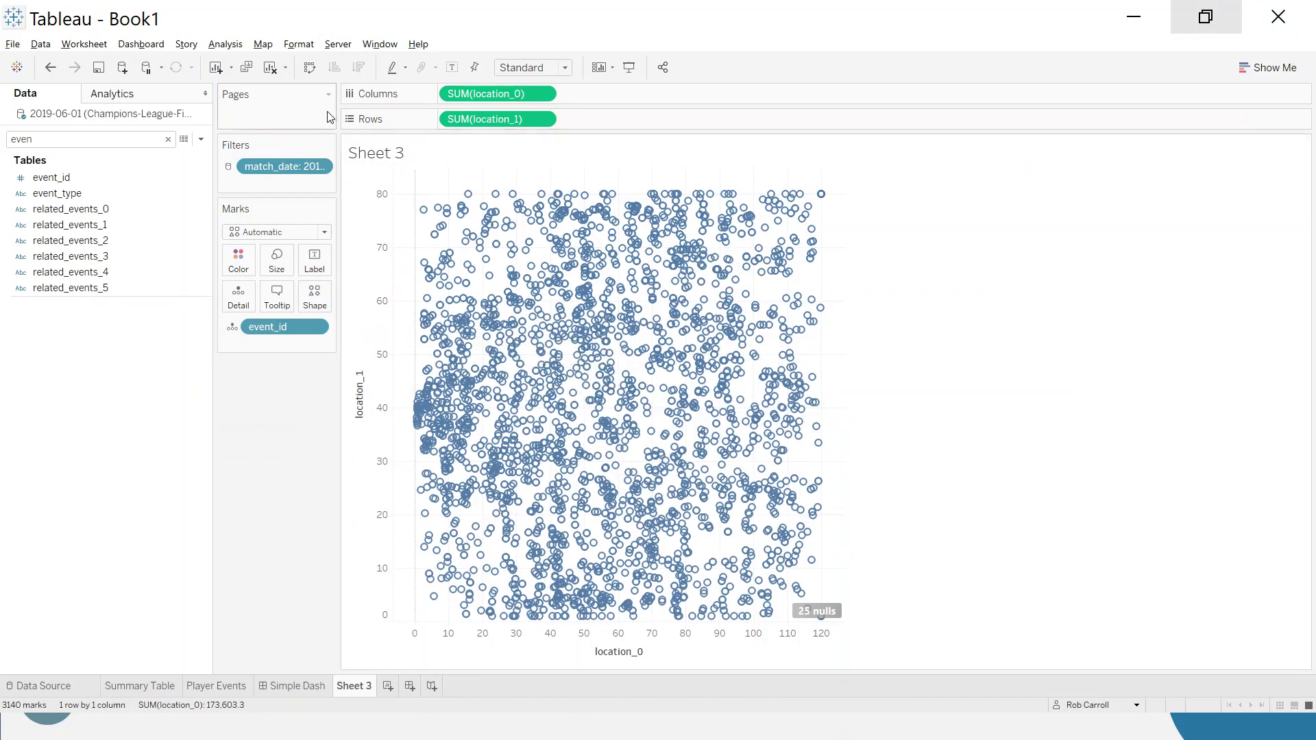
# Add soccer-pitch (2).jpg from the Pictures folder as a new background image for the 2019-06-01 Champions League data source
pyautogui.click(264, 44)
pyautogui.moveTo(359, 84)
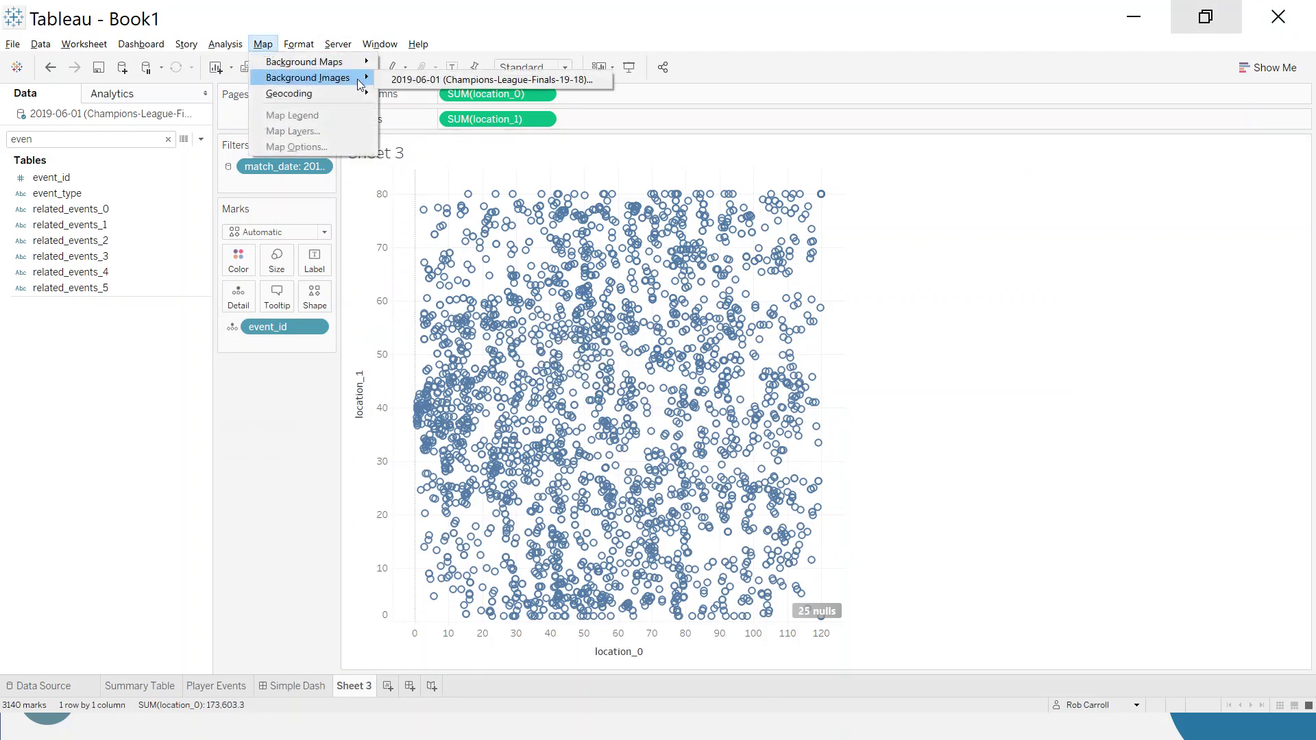
pyautogui.click(507, 81)
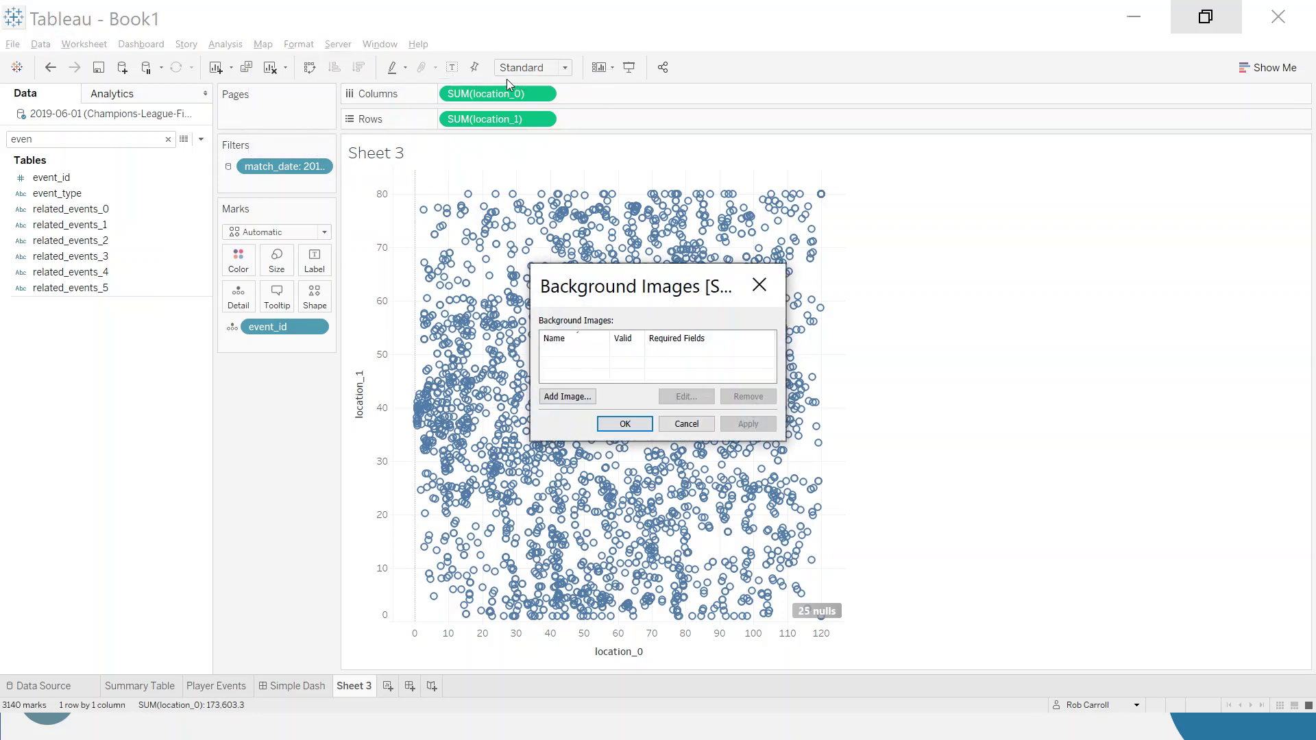
pyautogui.click(581, 398)
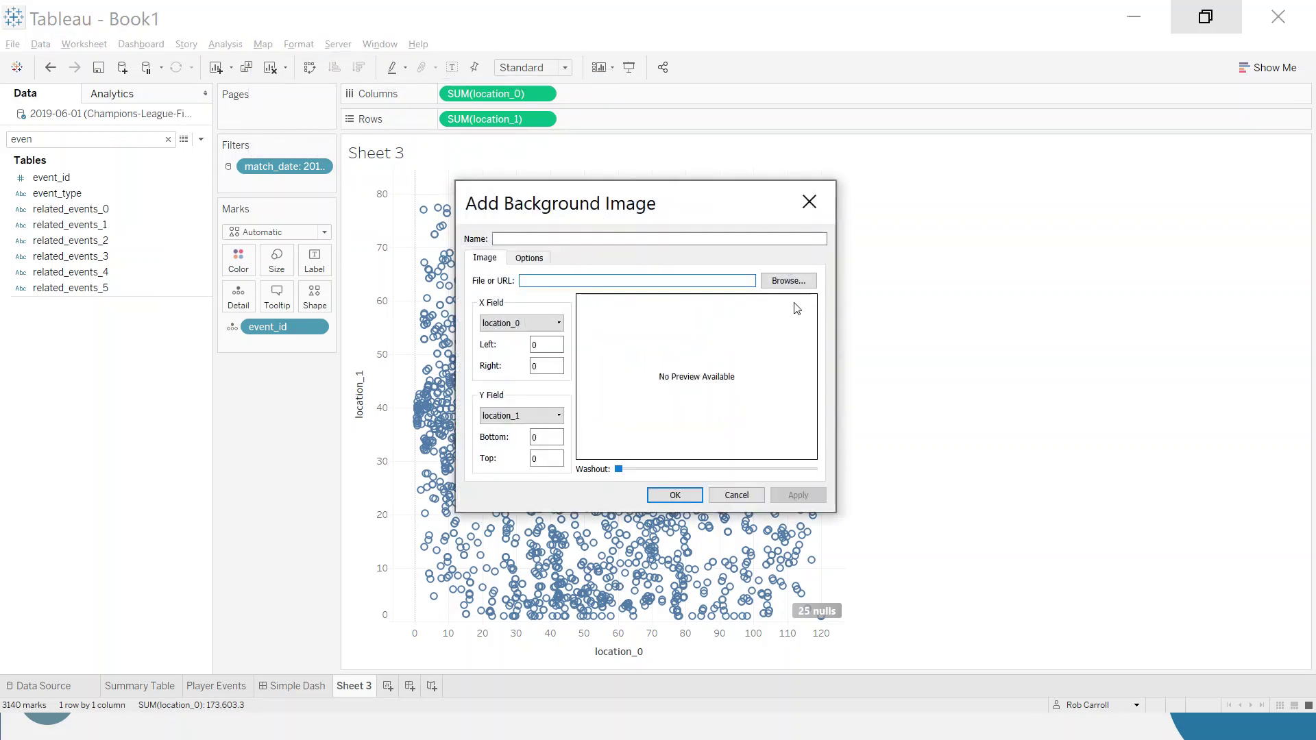
pyautogui.click(794, 282)
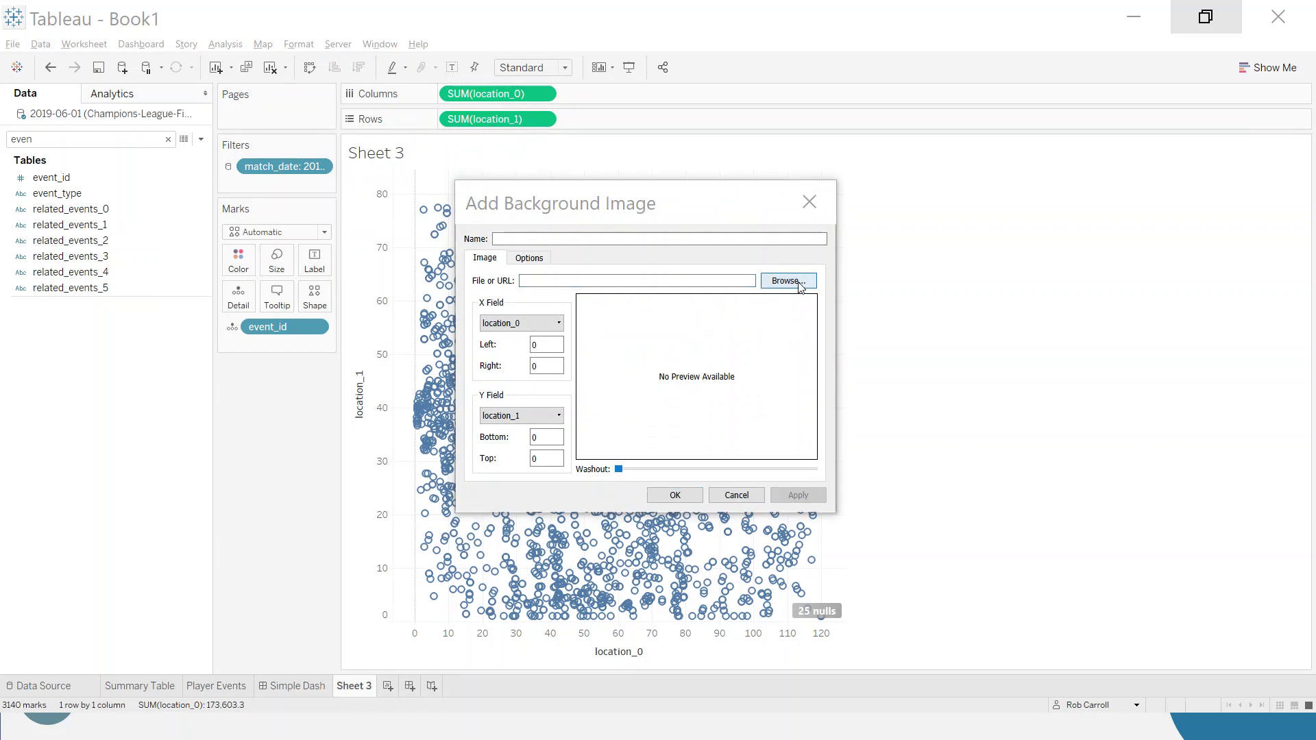
pyautogui.click(1151, 284)
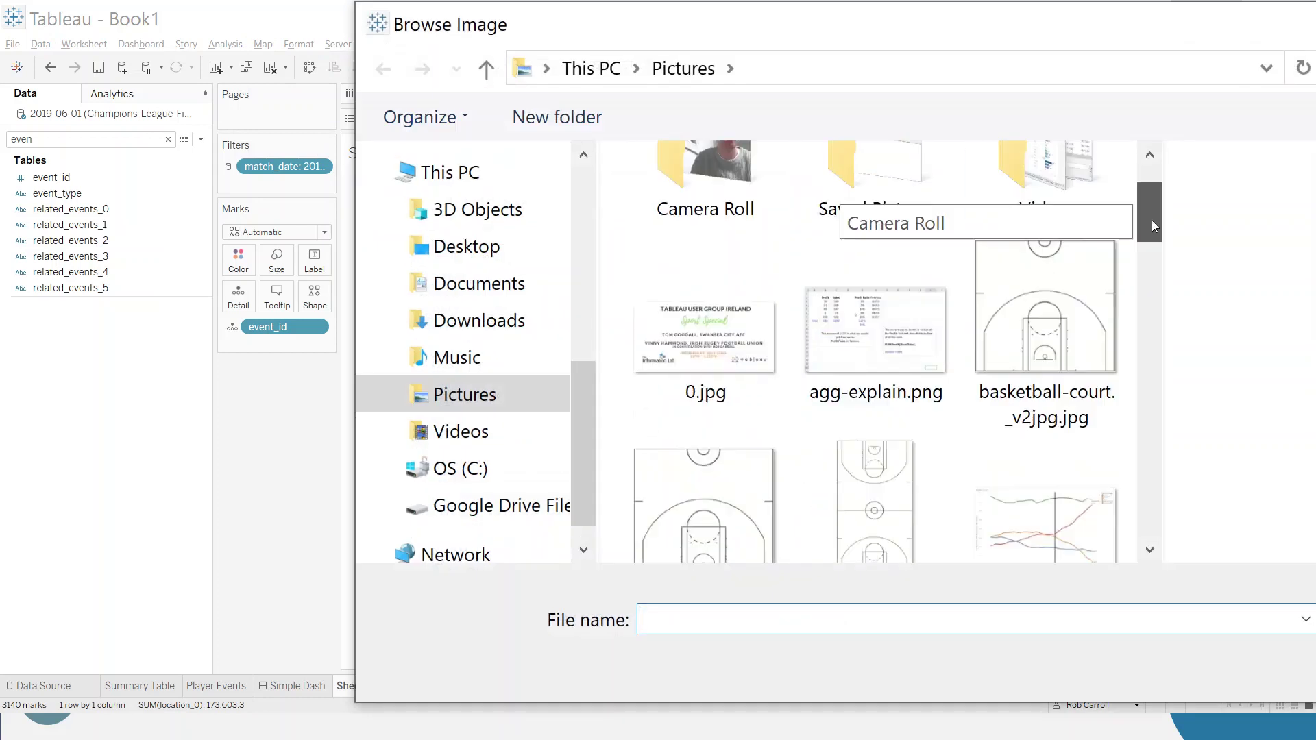
pyautogui.moveTo(1152, 277); pyautogui.dragTo(1149, 495)
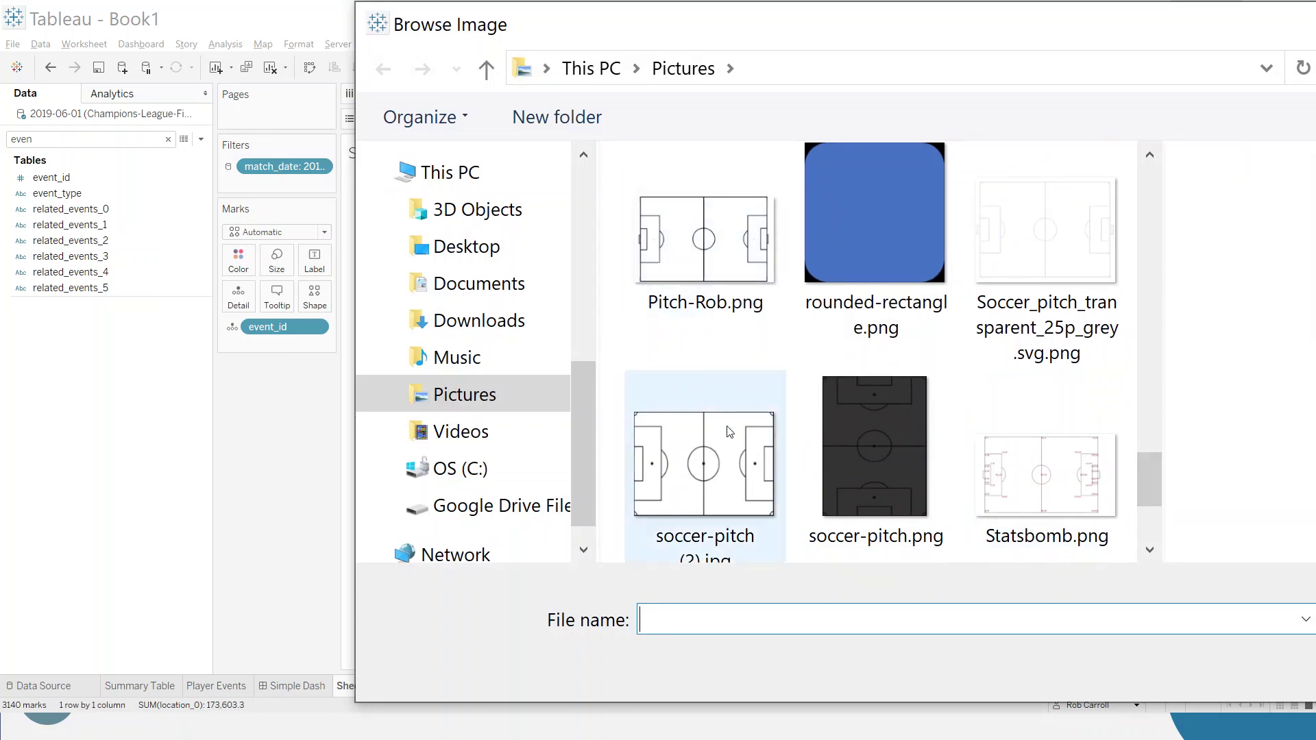
pyautogui.click(699, 473)
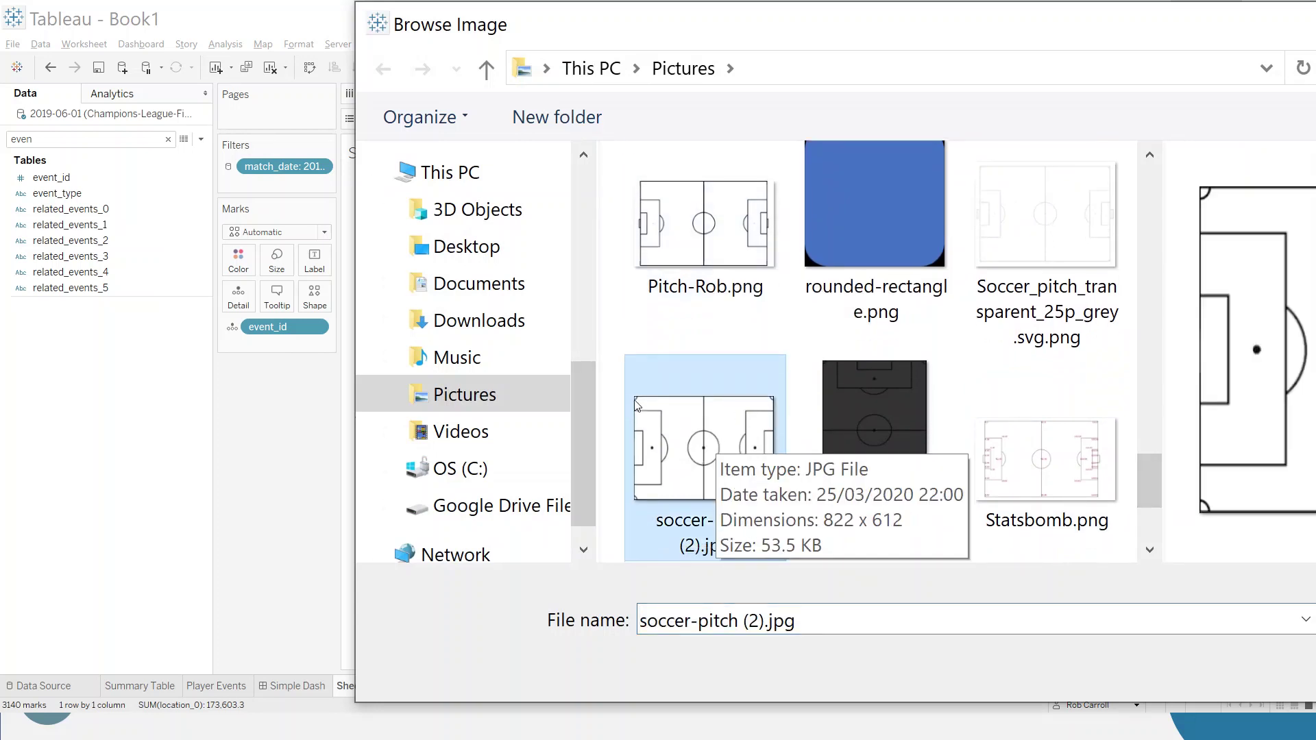
pyautogui.click(676, 218)
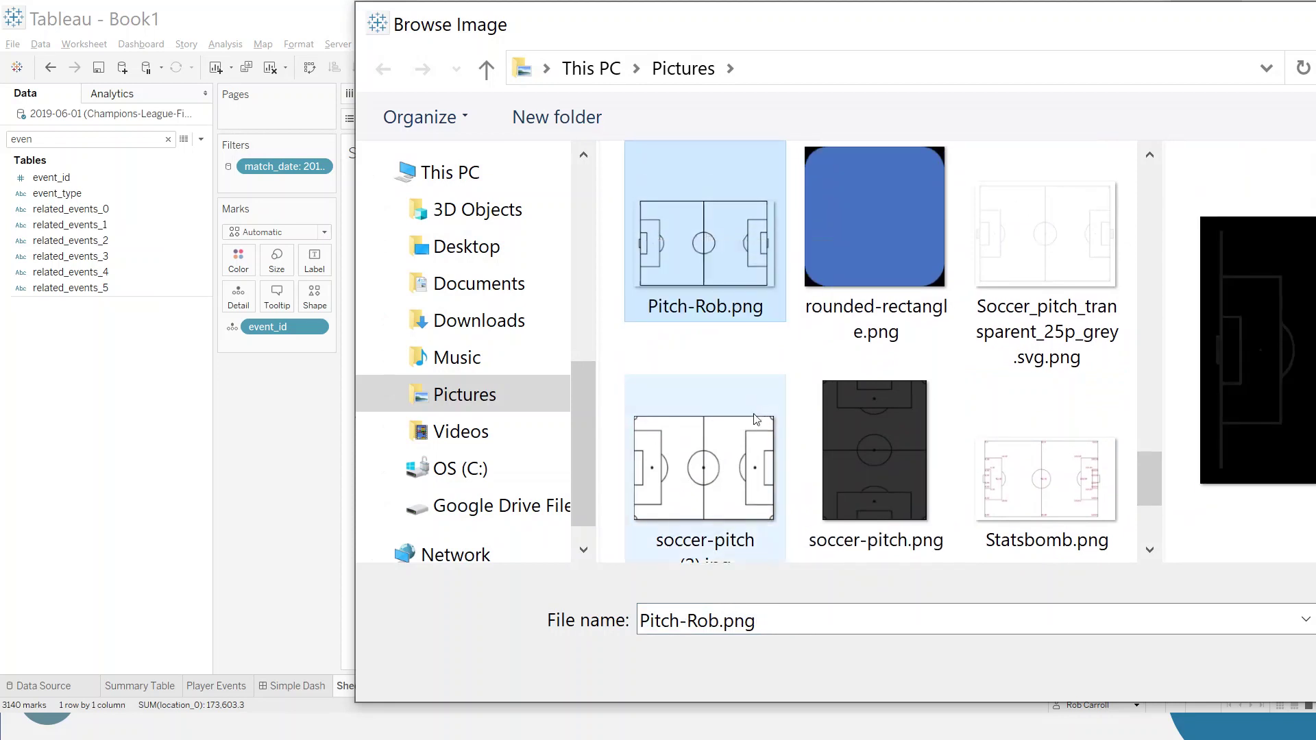
pyautogui.click(743, 436)
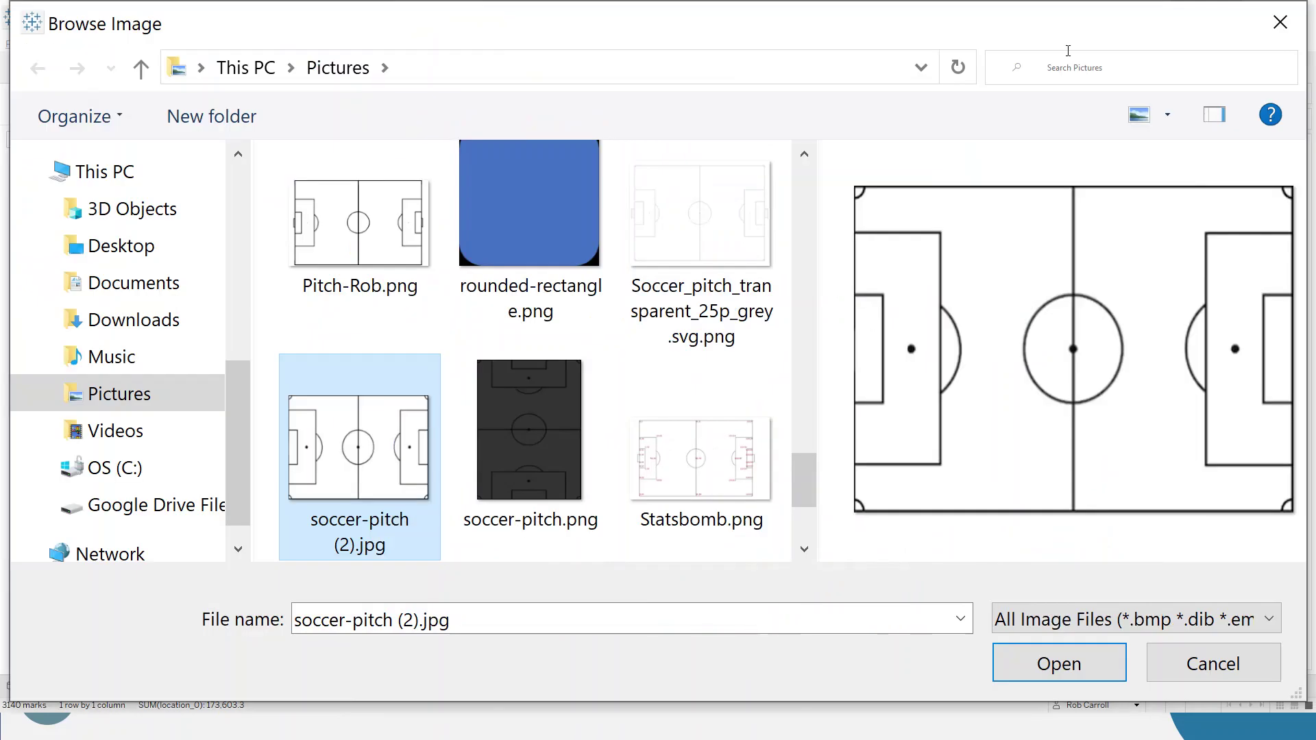
pyautogui.click(1059, 664)
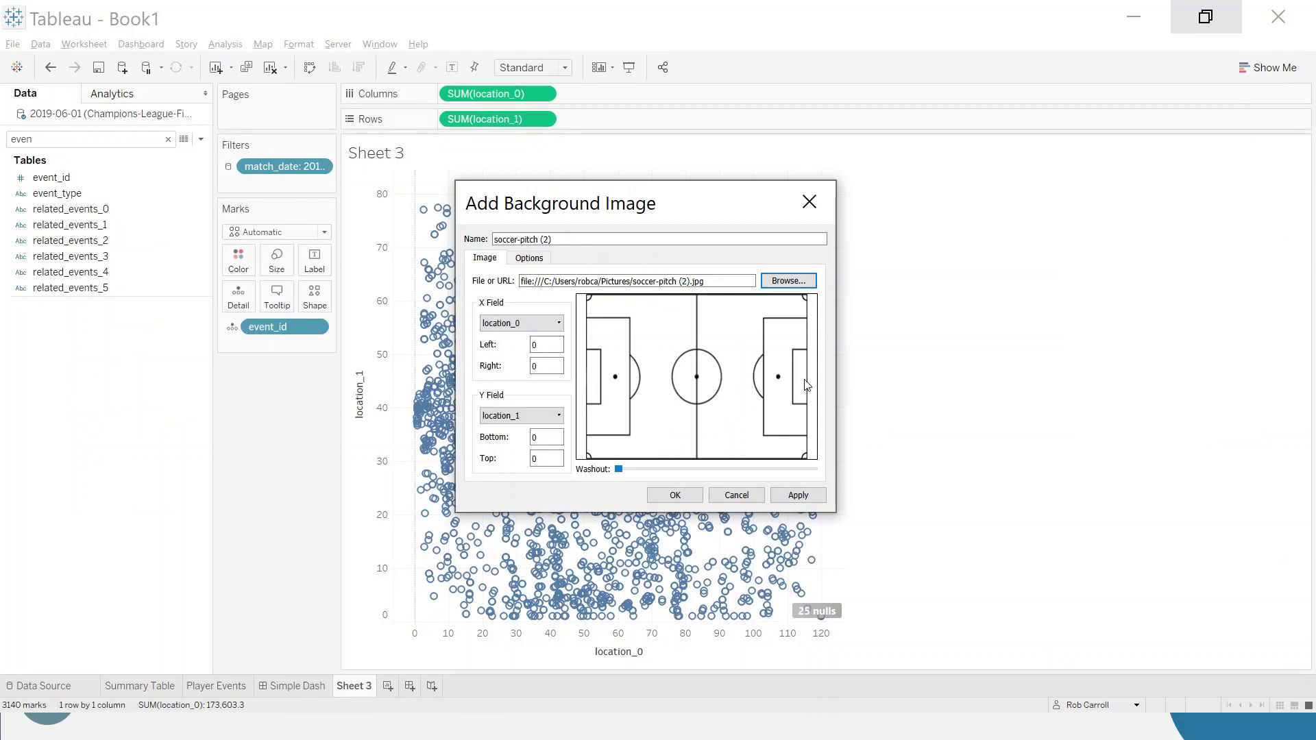
# Set the background image's right limit to 120 for location_0 and its bottom limit to 80 for location_1, and apply it to the sheet
pyautogui.doubleClick(541, 363)
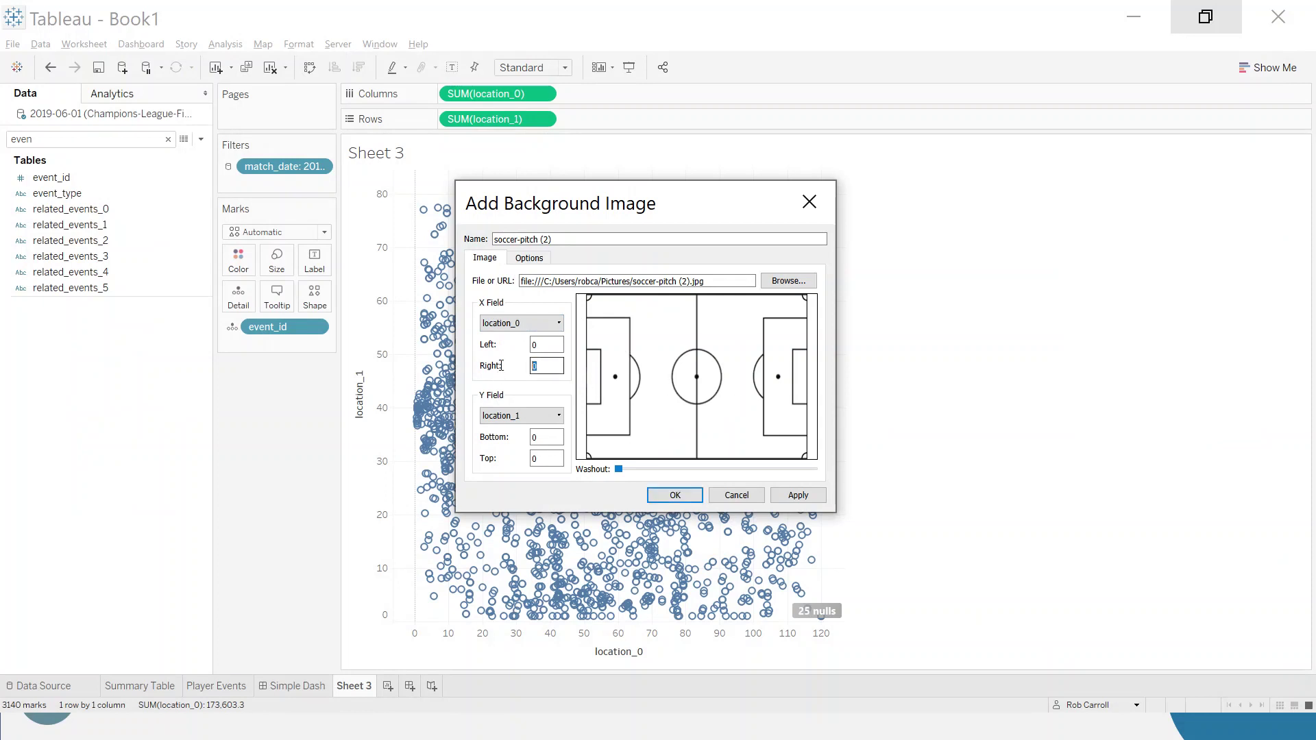
pyautogui.write('120')
pyautogui.hotkey('shift', 'Tab')
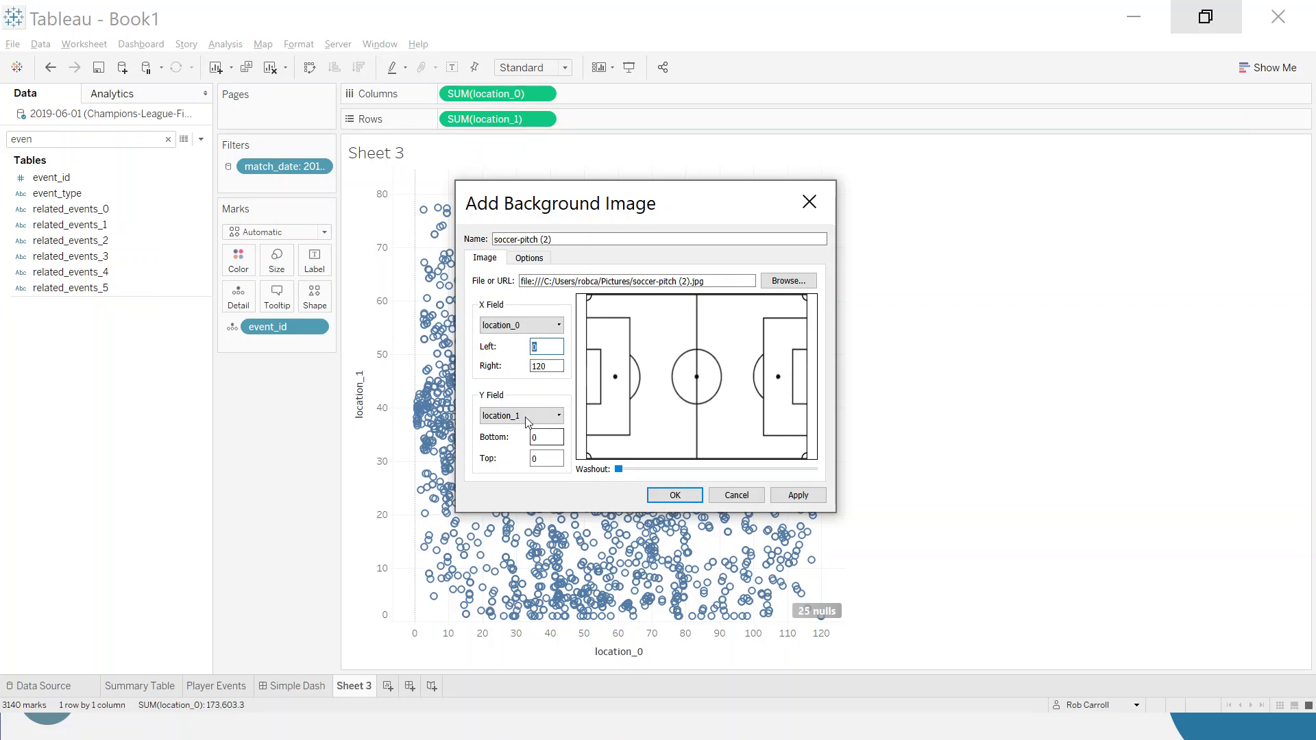
pyautogui.doubleClick(536, 437)
pyautogui.click(677, 495)
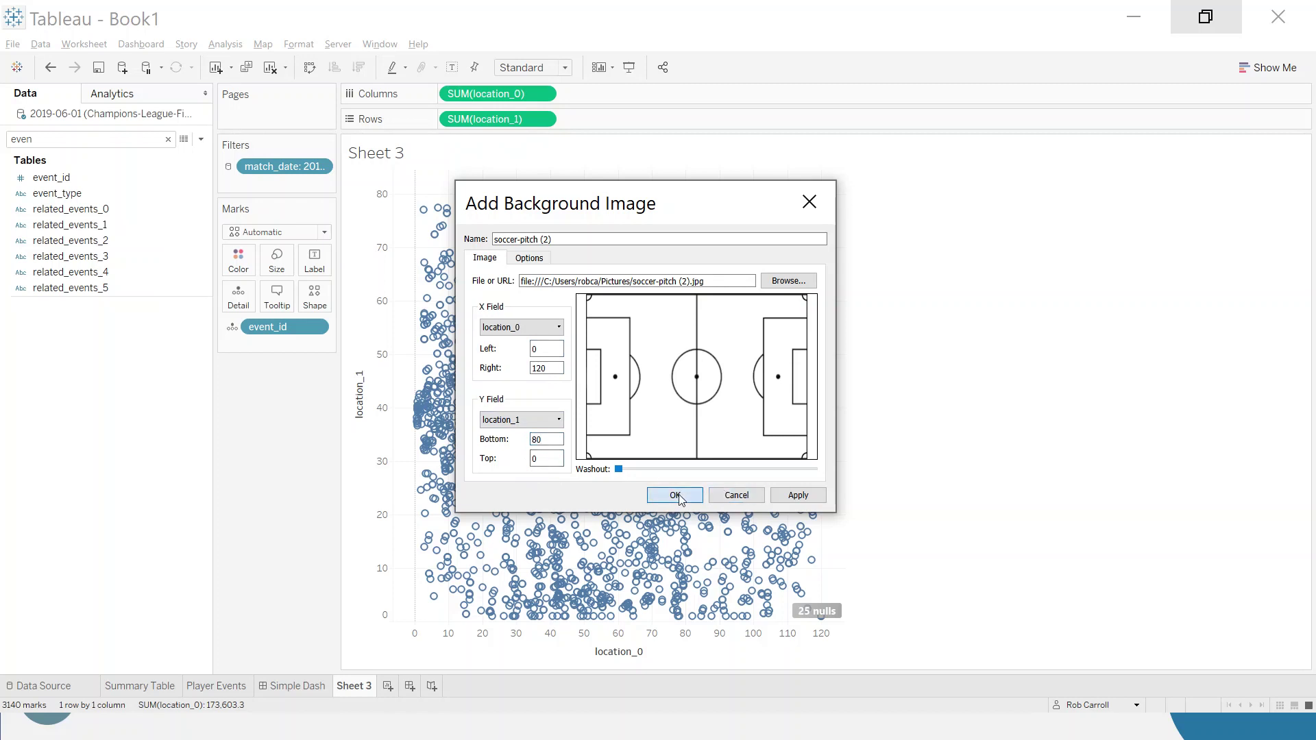
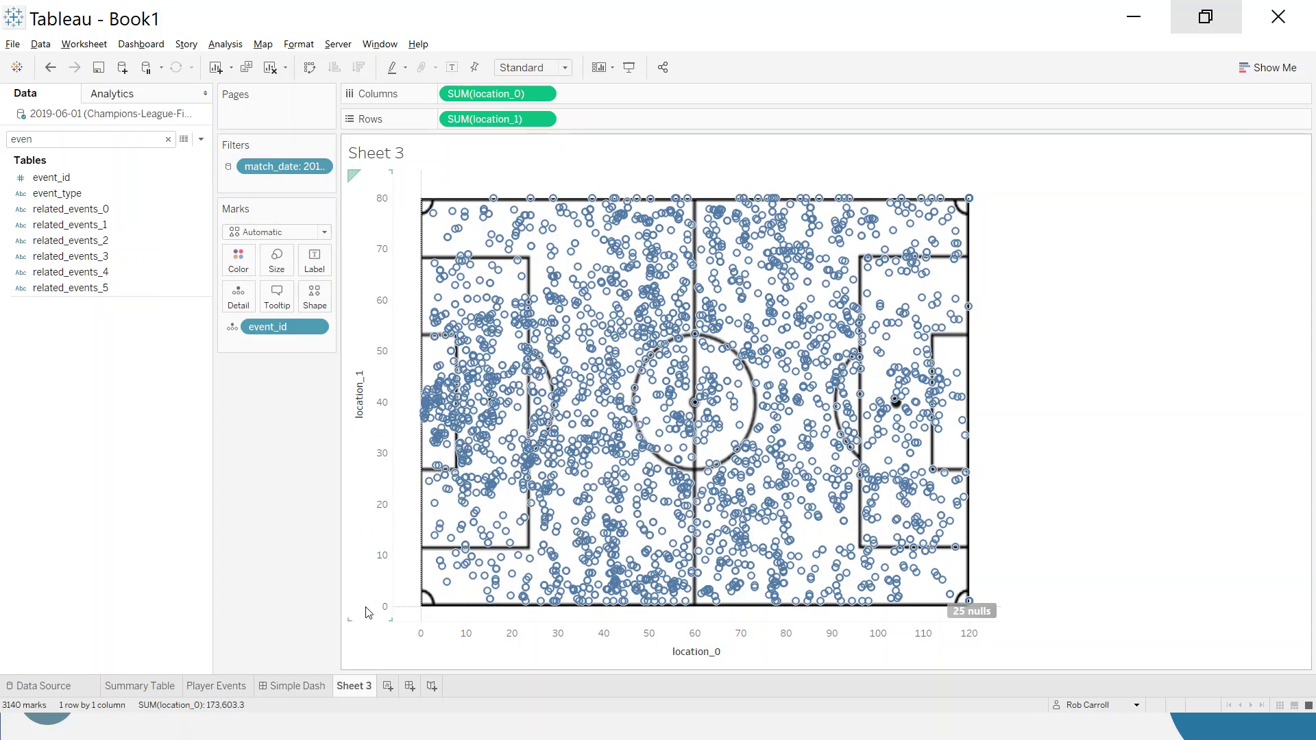
# Recheck the pitch coordinates in the browser's specification, return to Tableau, and fix the location_1 axis range from -5 to 85
pyautogui.hotkey('alt', 'Tab')
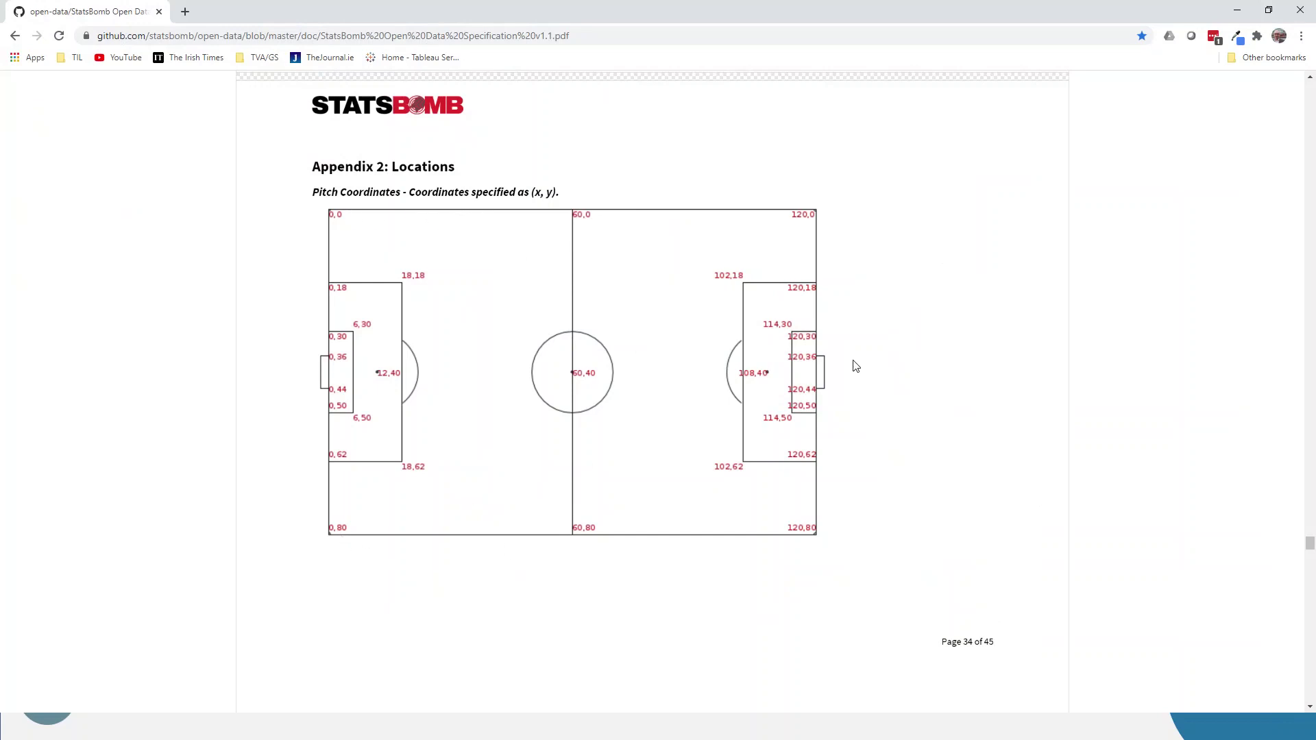
pyautogui.click(1237, 13)
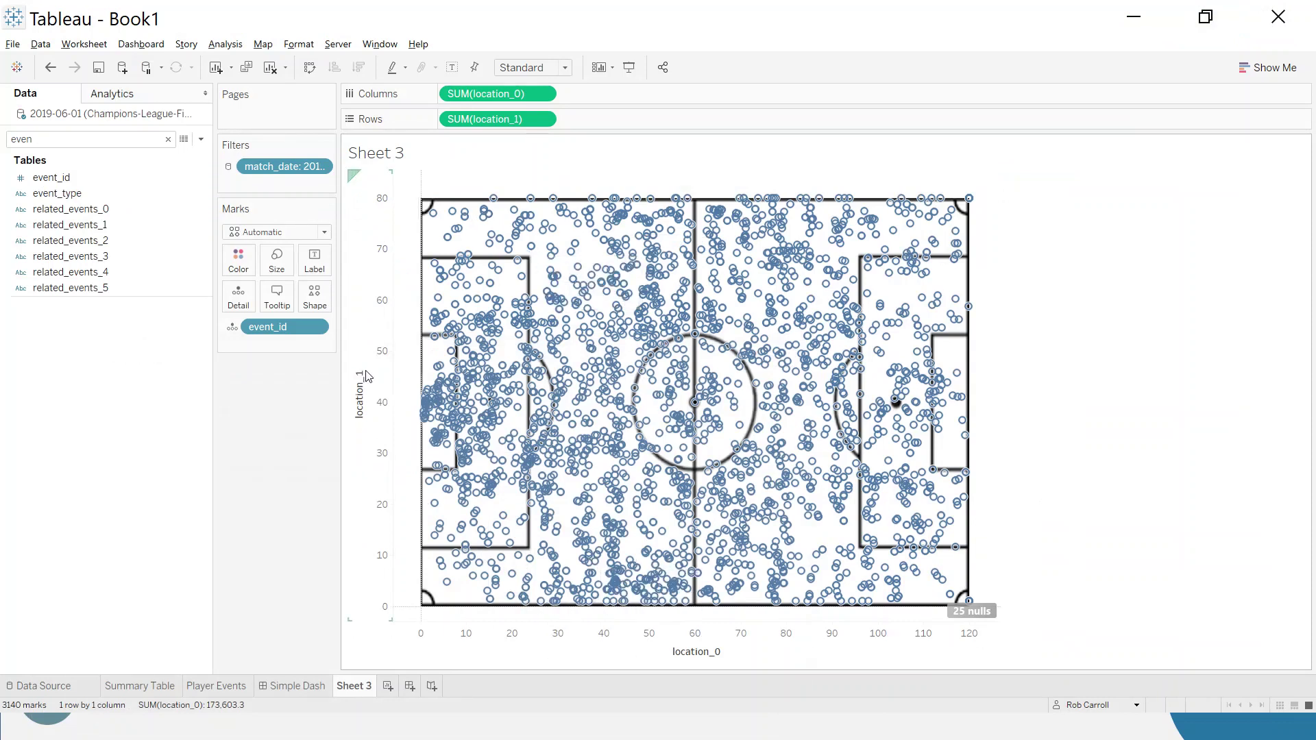
pyautogui.rightClick(378, 288)
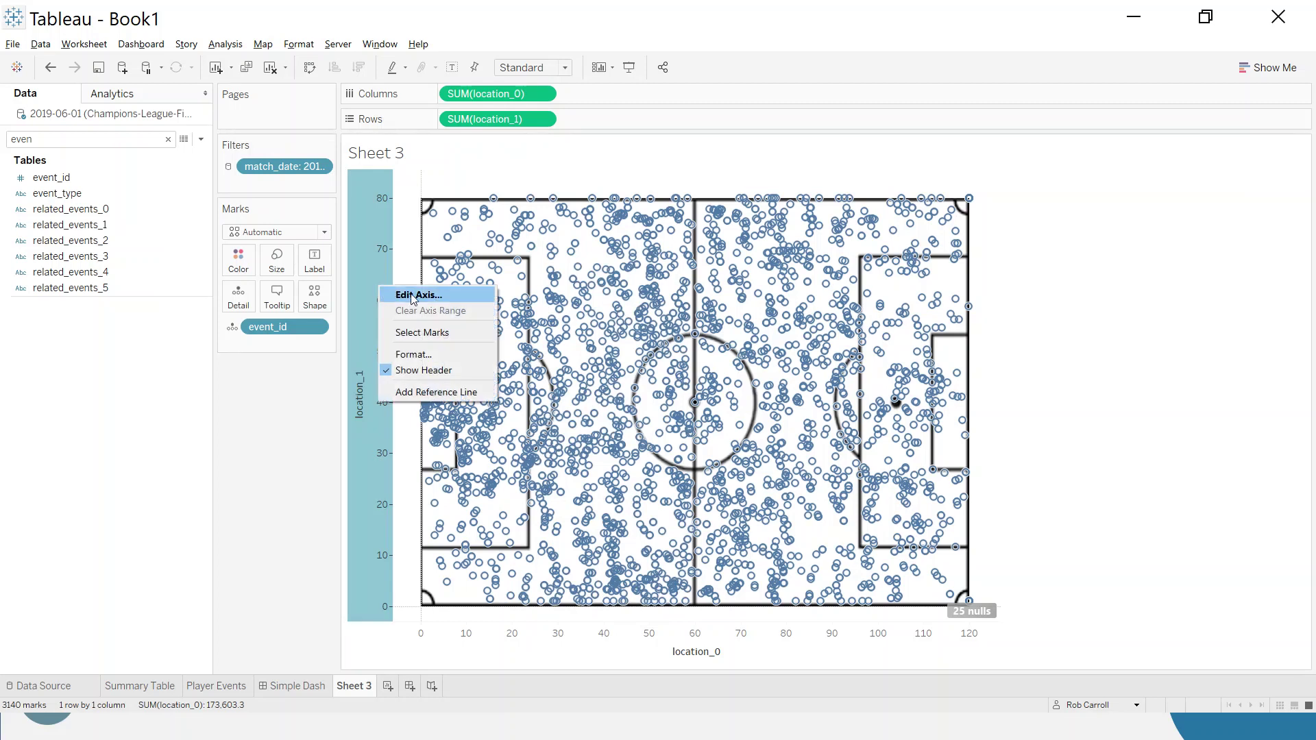
pyautogui.click(411, 296)
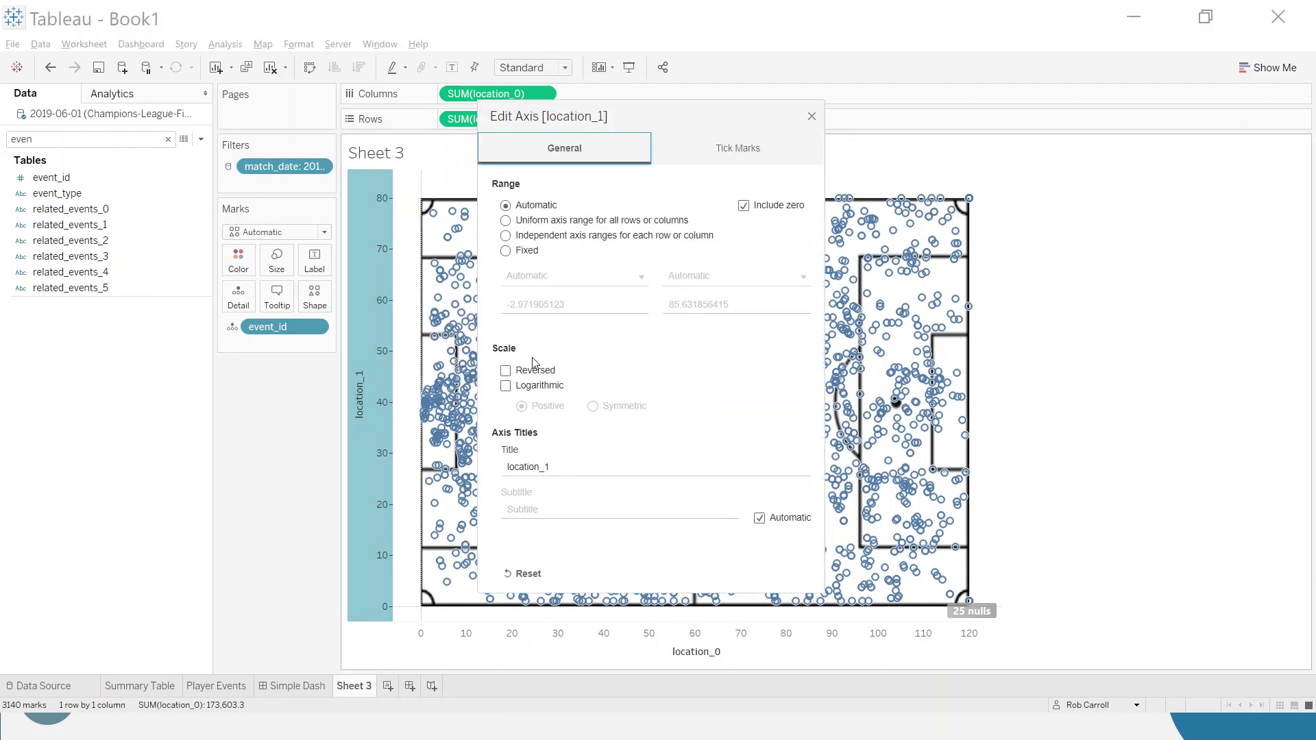
pyautogui.click(509, 251)
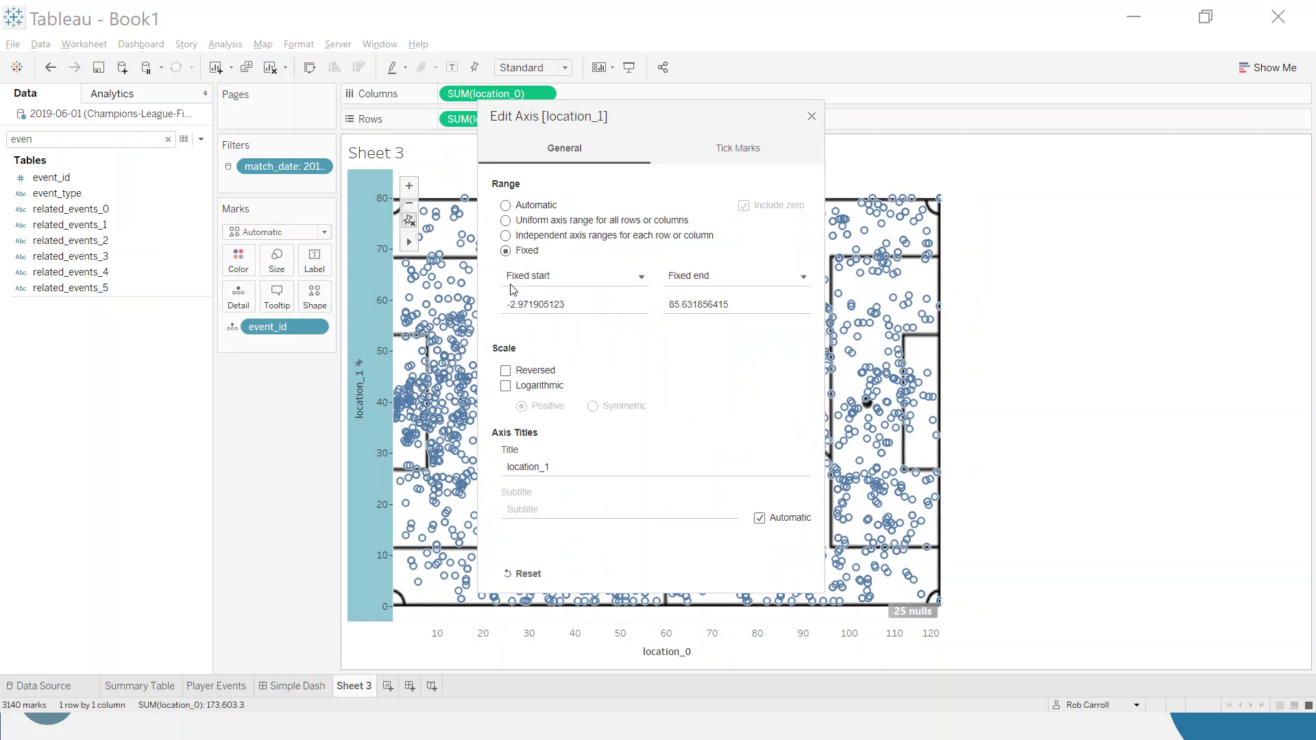
pyautogui.click(606, 308)
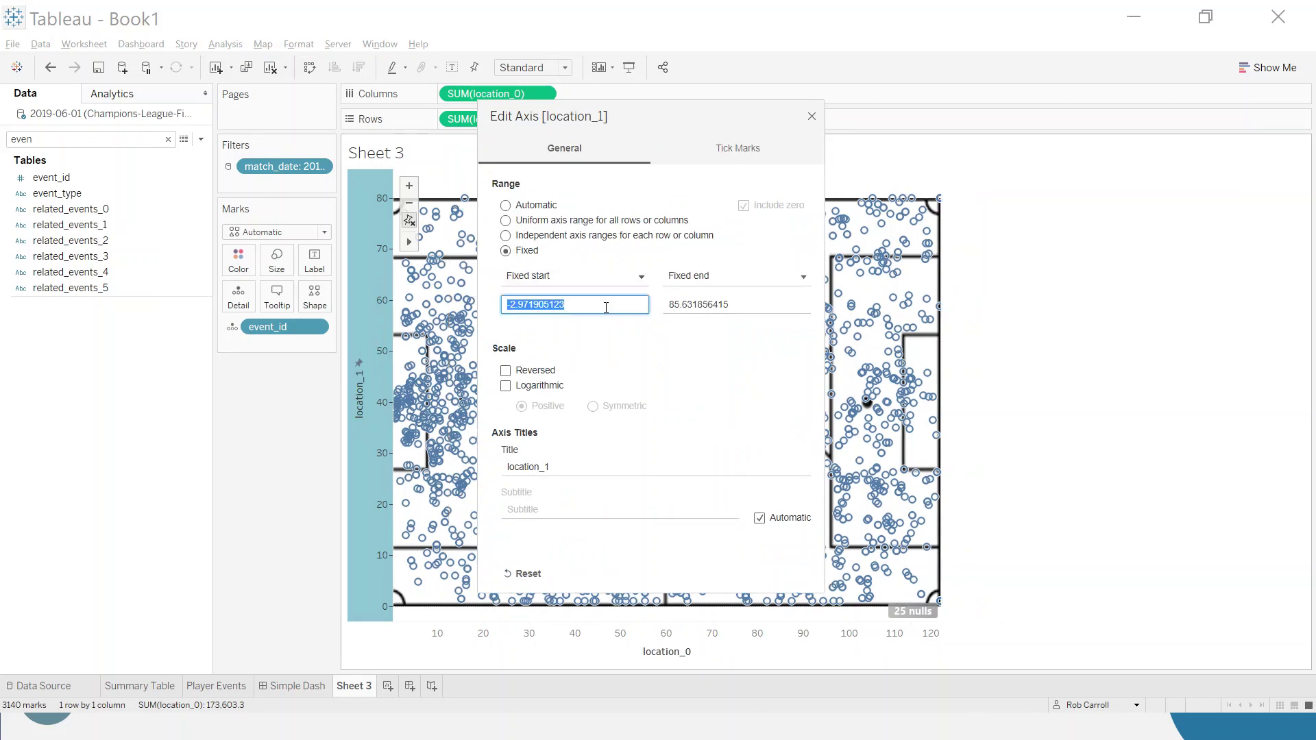
pyautogui.write('-5')
pyautogui.press('Tab')
pyautogui.press('Tab')
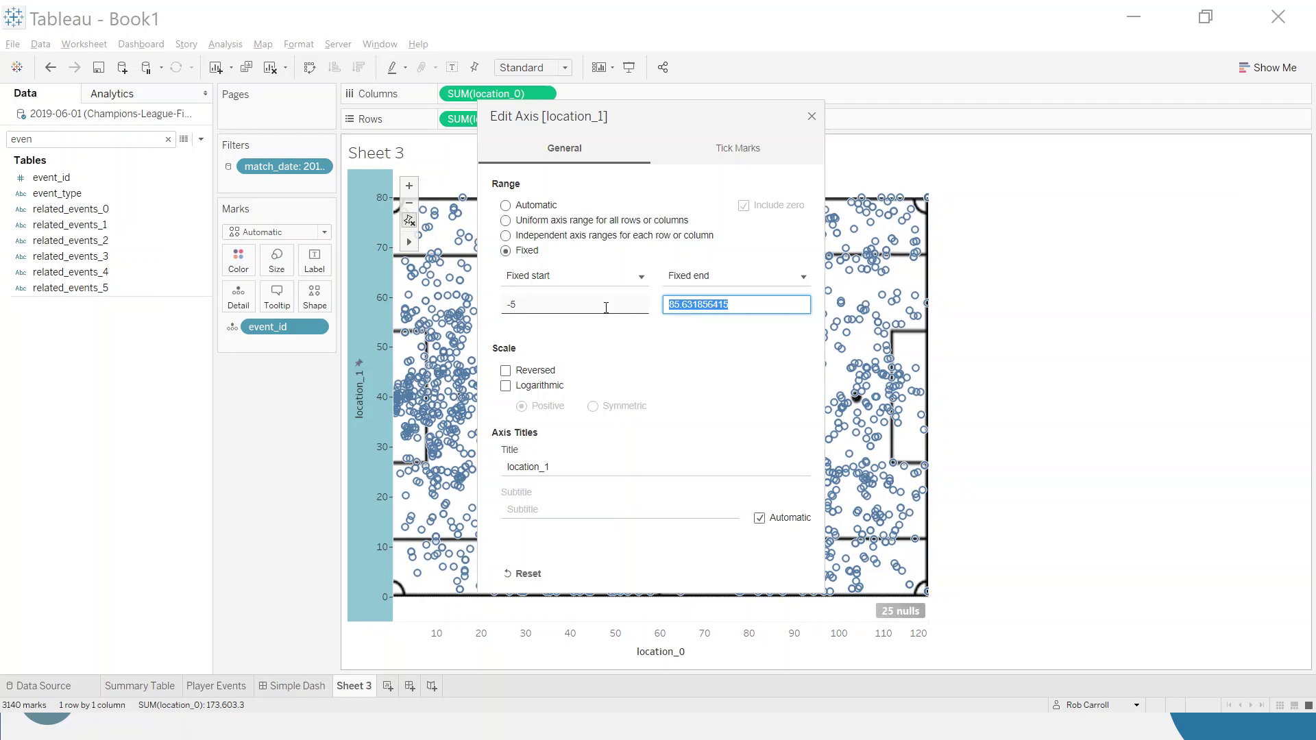
pyautogui.write('85')
# Reverse the scale of the location_1 axis
pyautogui.click(505, 371)
pyautogui.click(505, 371)
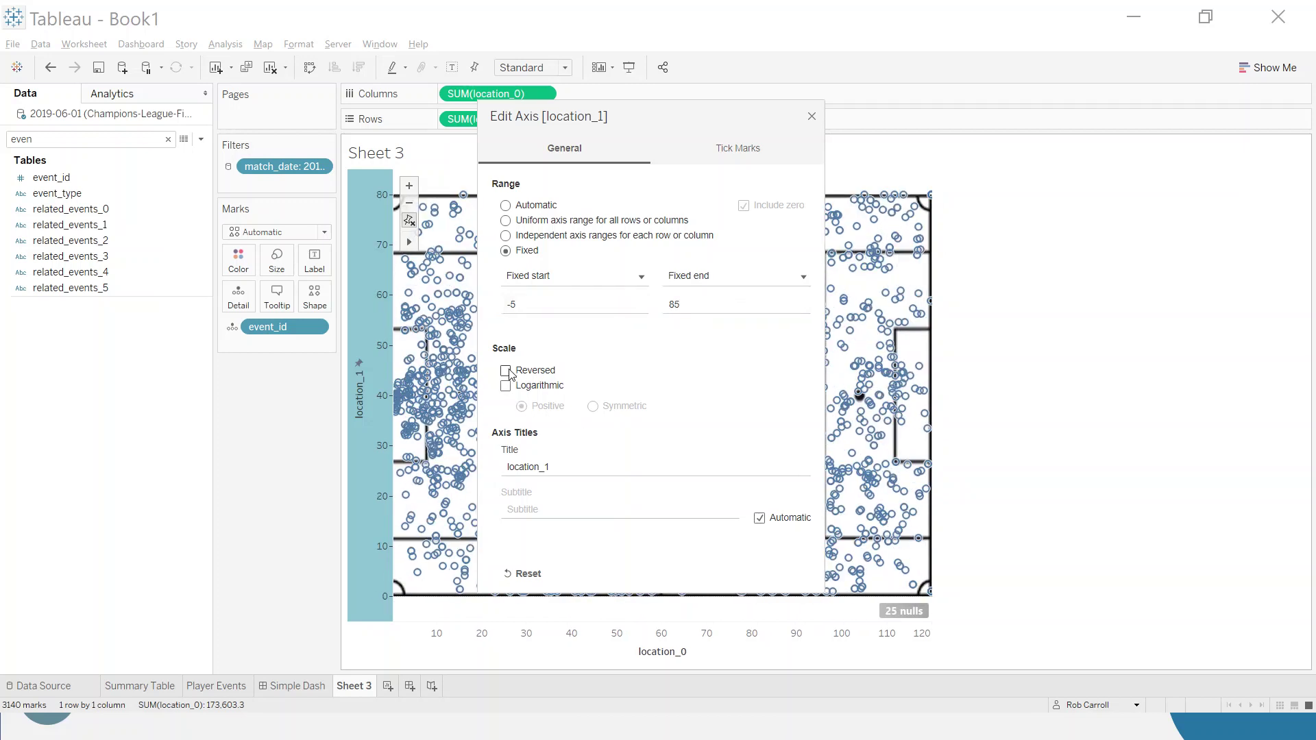
pyautogui.click(509, 371)
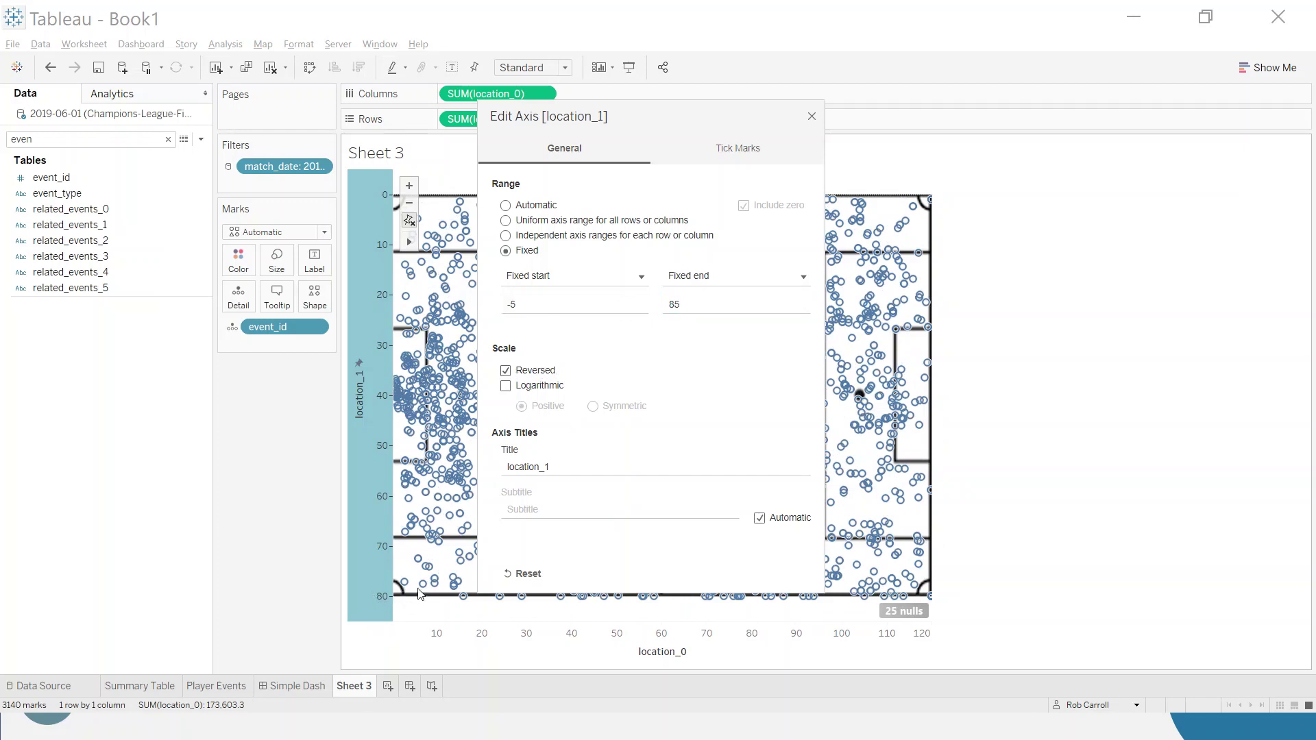
# Fix the location_0 axis range from -5 to 125
pyautogui.click(812, 118)
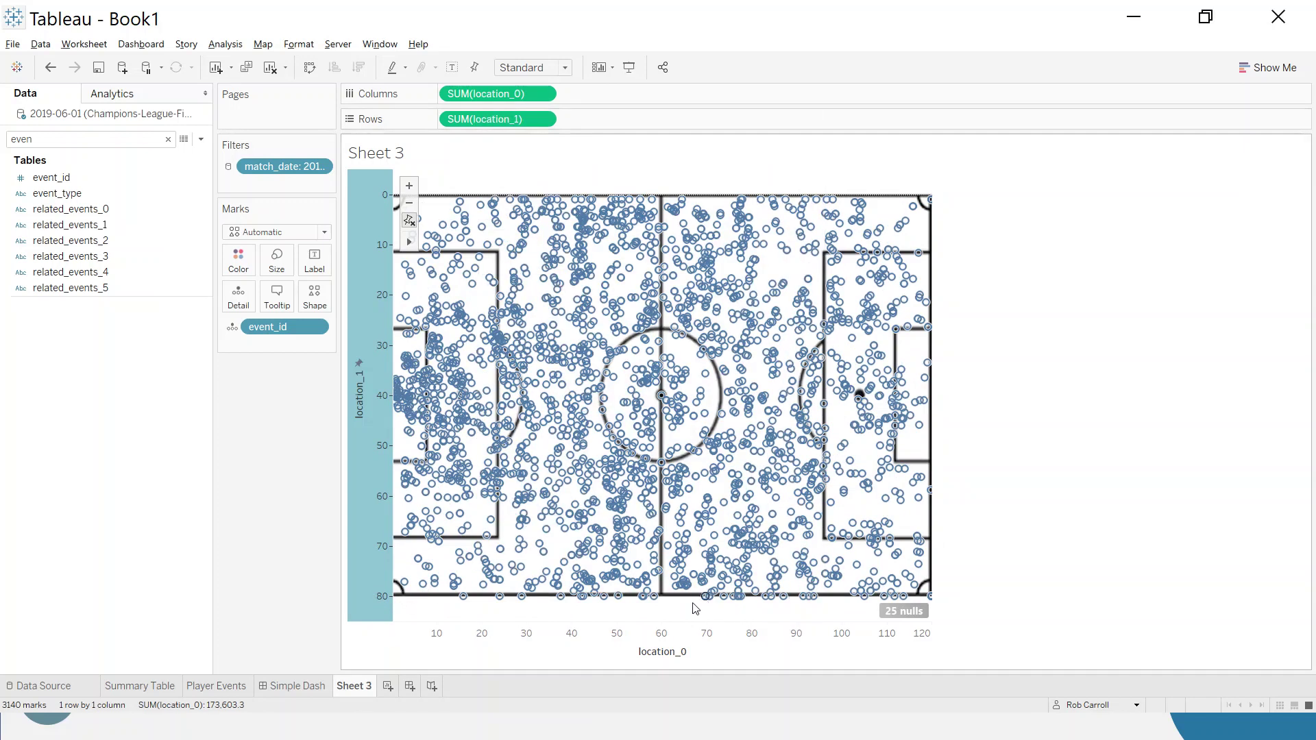
pyautogui.rightClick(664, 644)
pyautogui.click(724, 537)
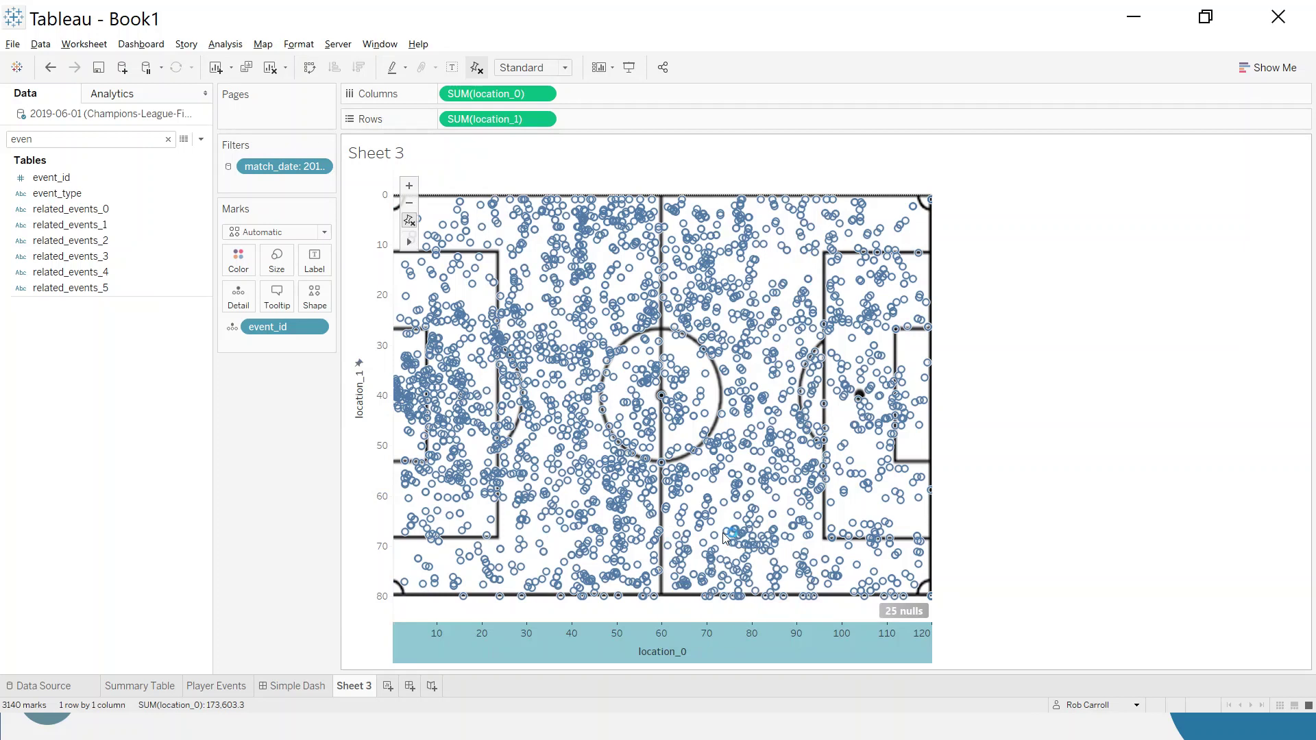
pyautogui.doubleClick(586, 306)
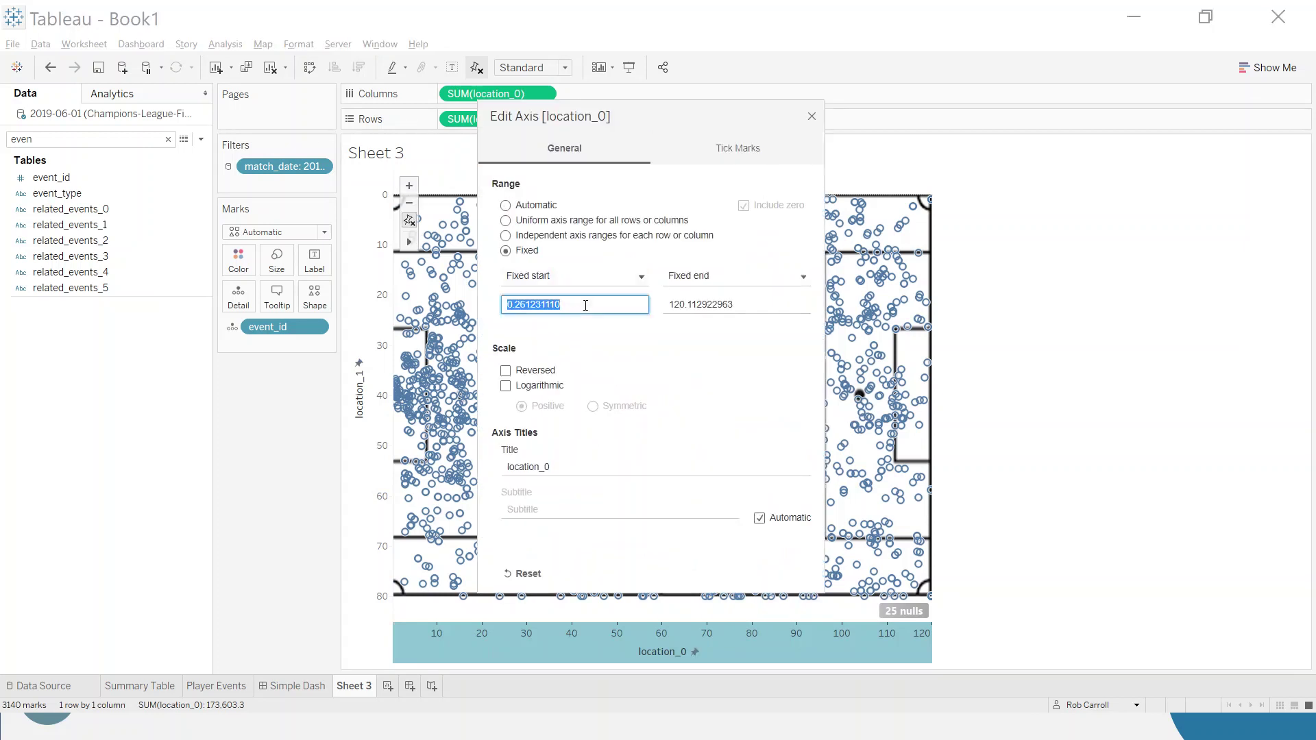
pyautogui.write('-5')
pyautogui.press('Tab')
pyautogui.write('1')
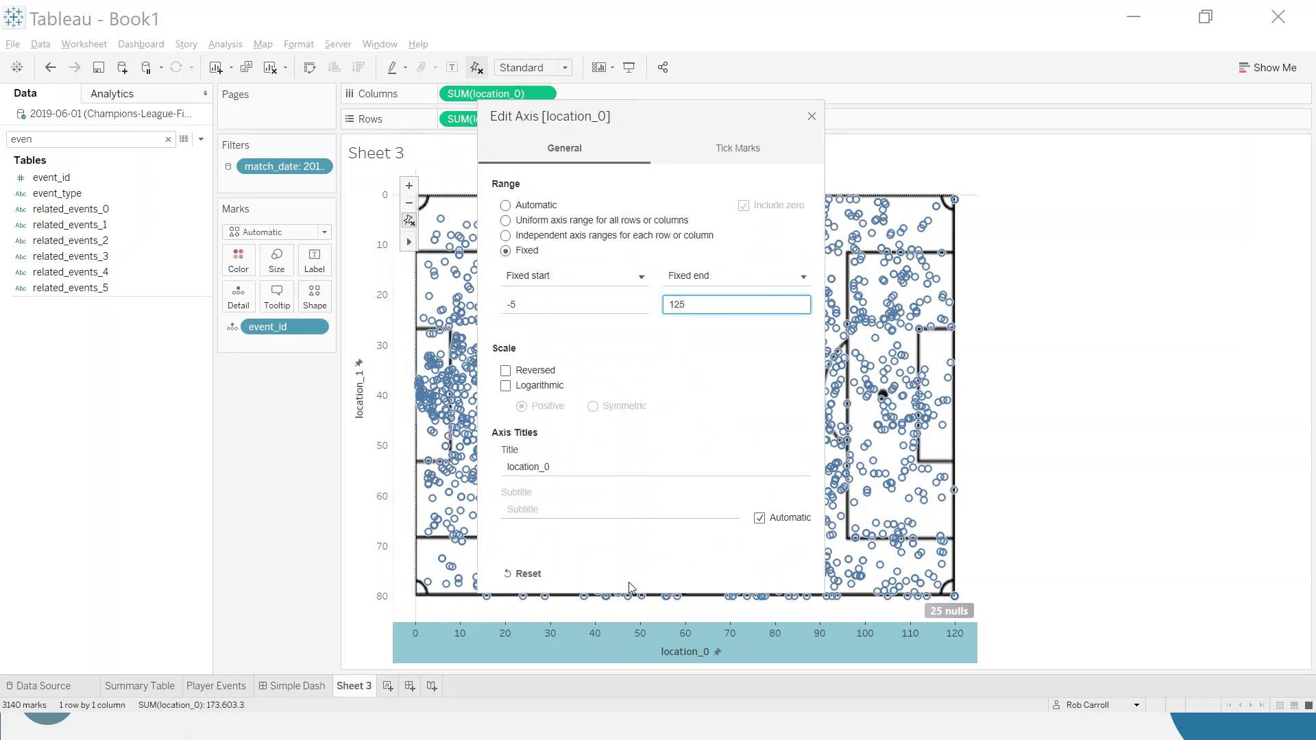
pyautogui.click(811, 116)
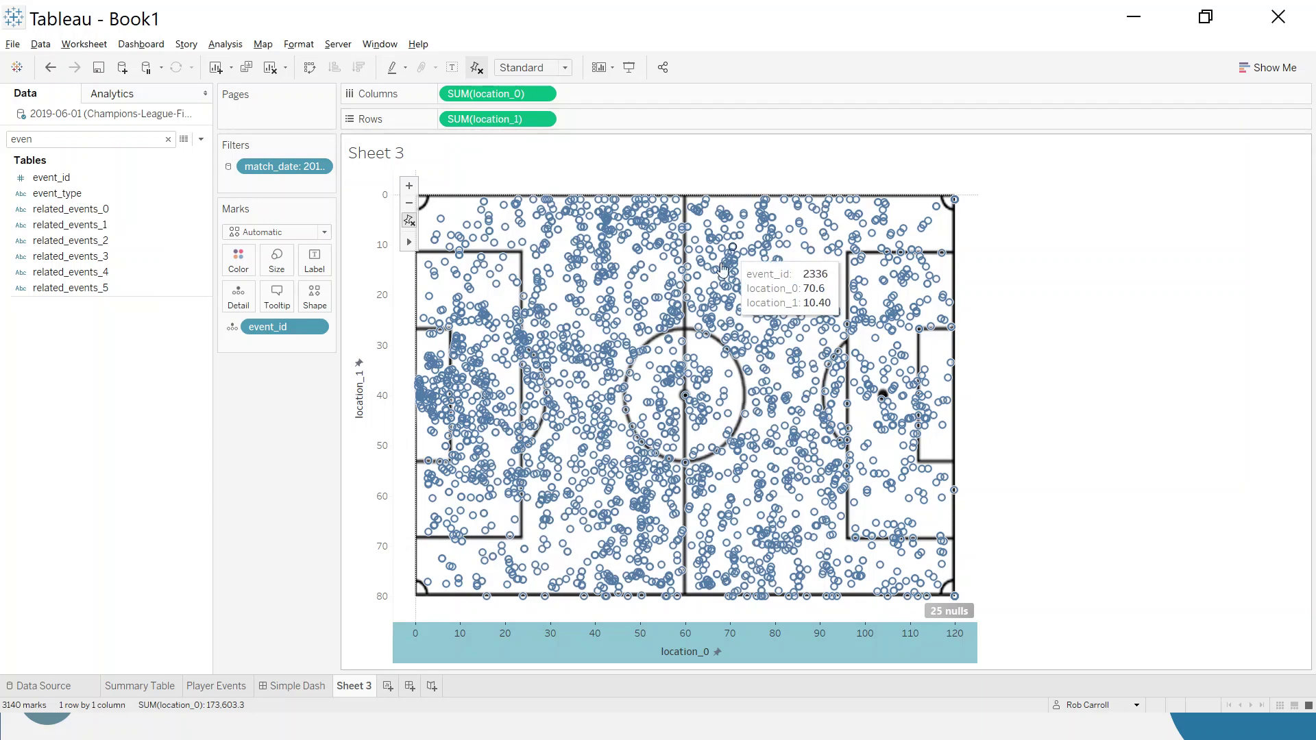
# Hide the headers of both the location_1 and location_0 axes
pyautogui.moveTo(691, 345)
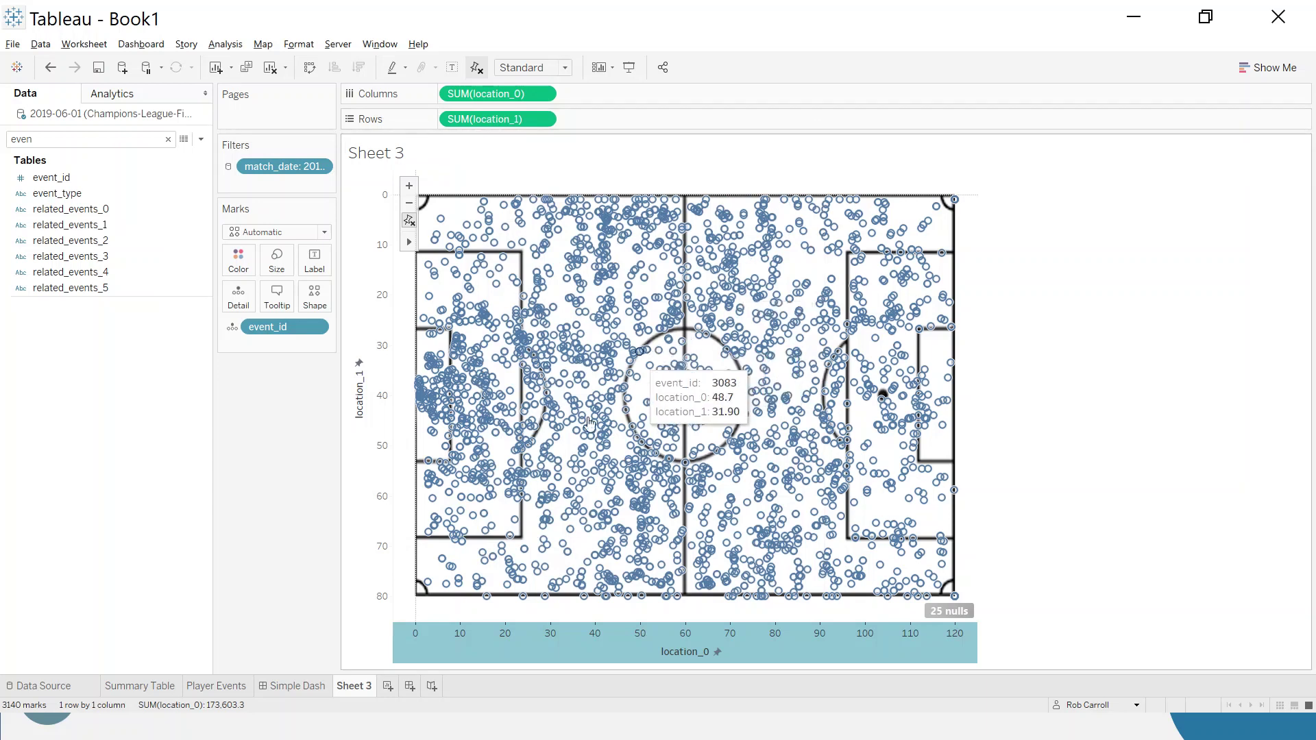
pyautogui.rightClick(376, 288)
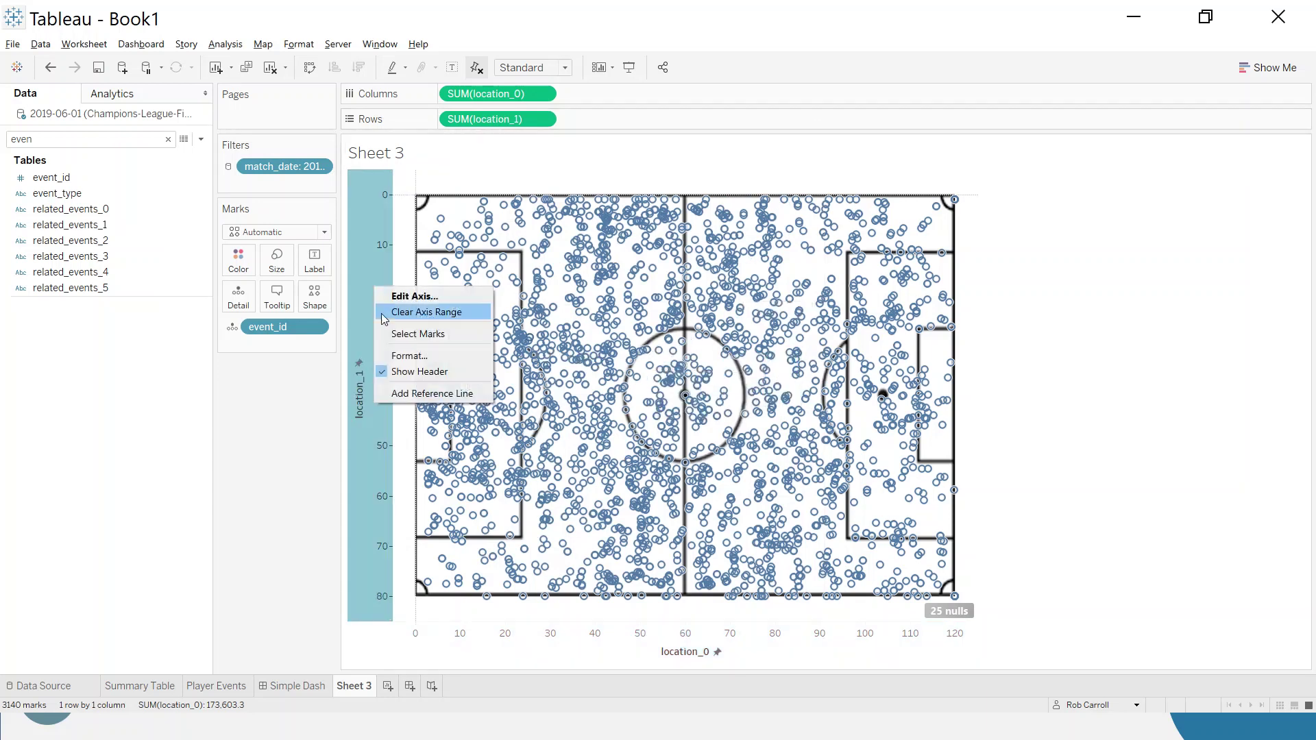
pyautogui.click(420, 372)
pyautogui.rightClick(708, 643)
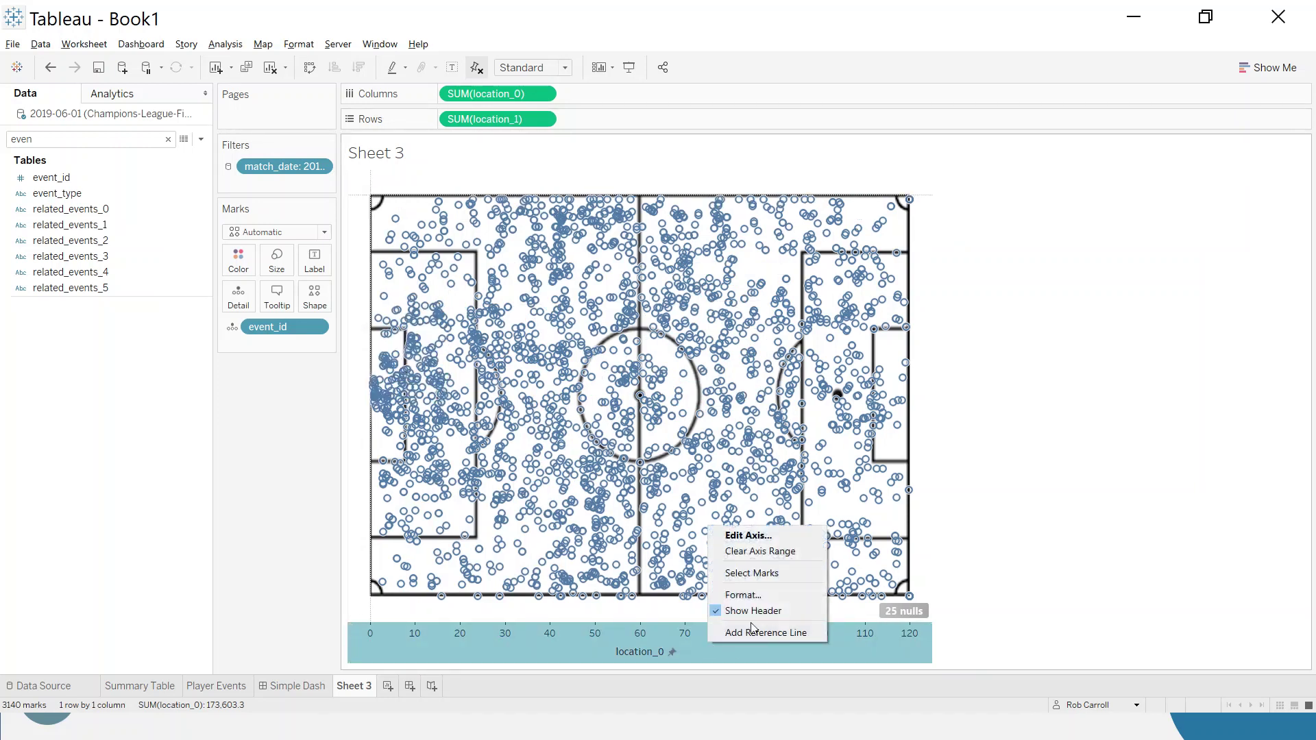
pyautogui.click(752, 611)
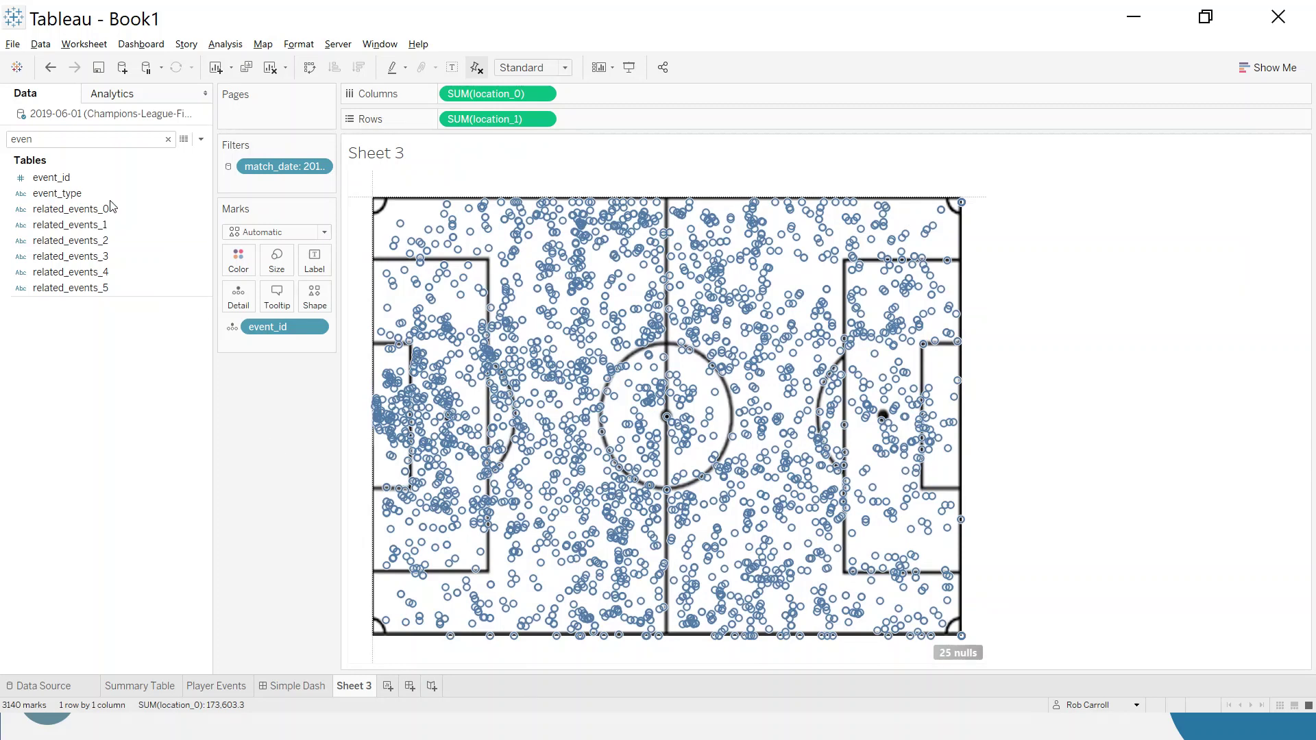
# Show an event_type filter on the sheet and limit it to Duel events
pyautogui.click(72, 143)
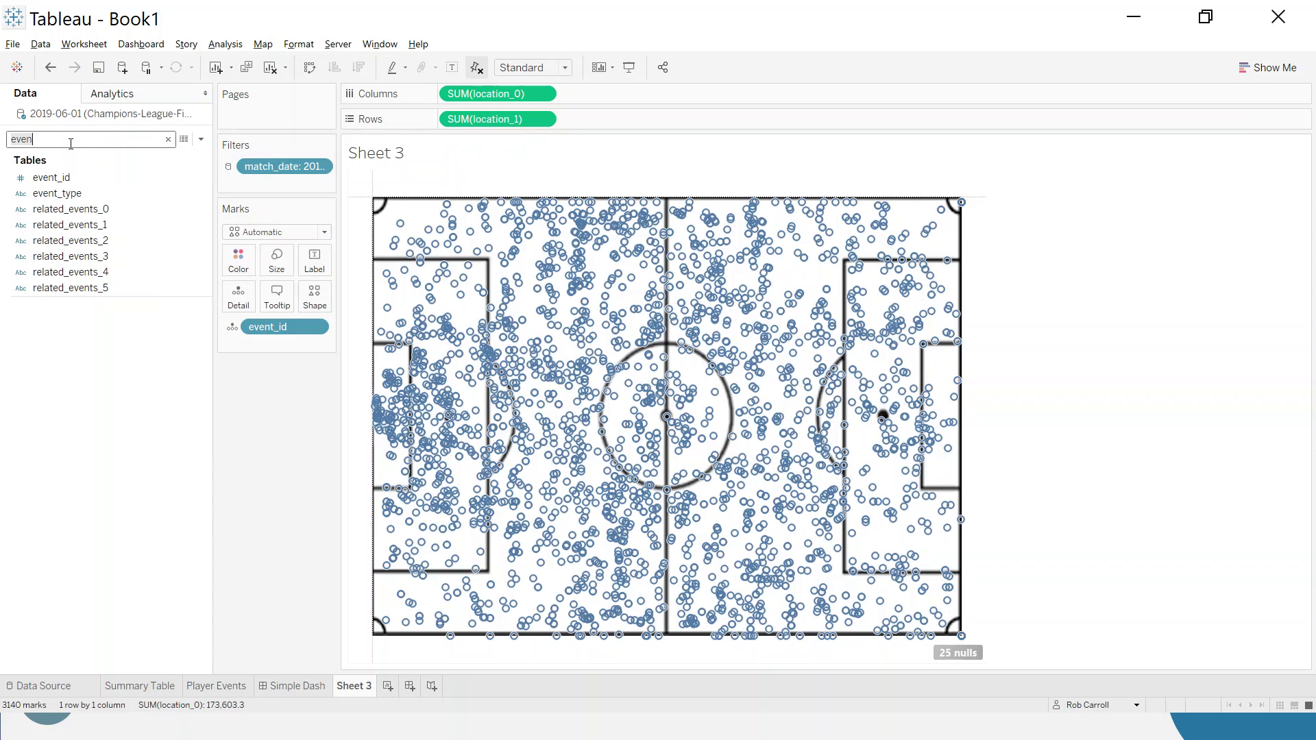
pyautogui.rightClick(63, 193)
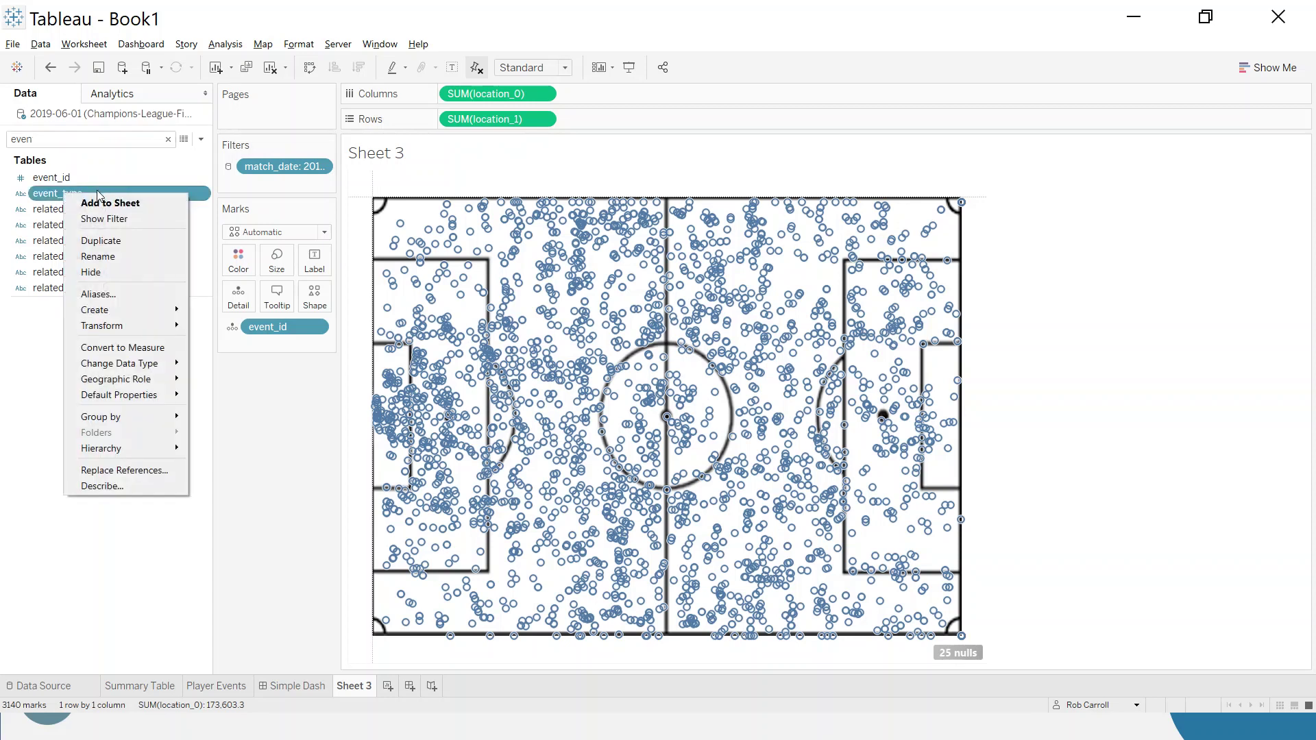
pyautogui.click(122, 219)
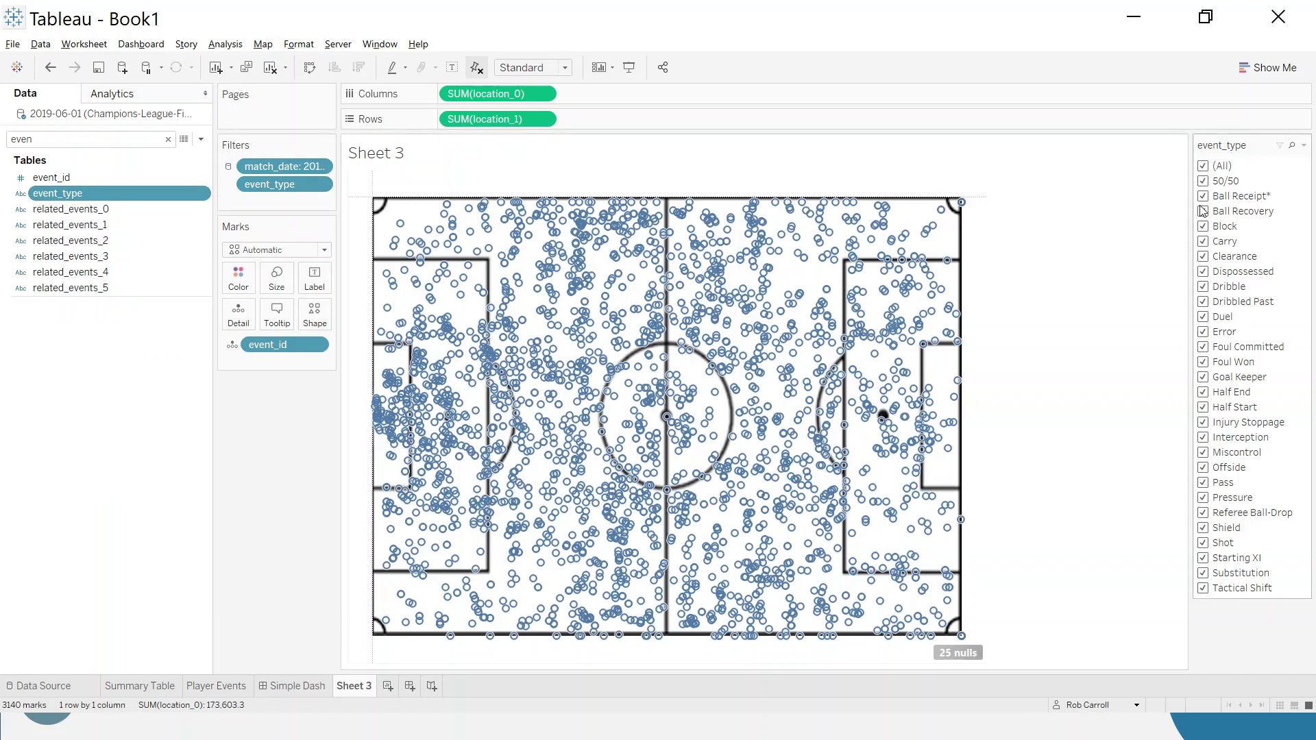
pyautogui.click(1222, 248)
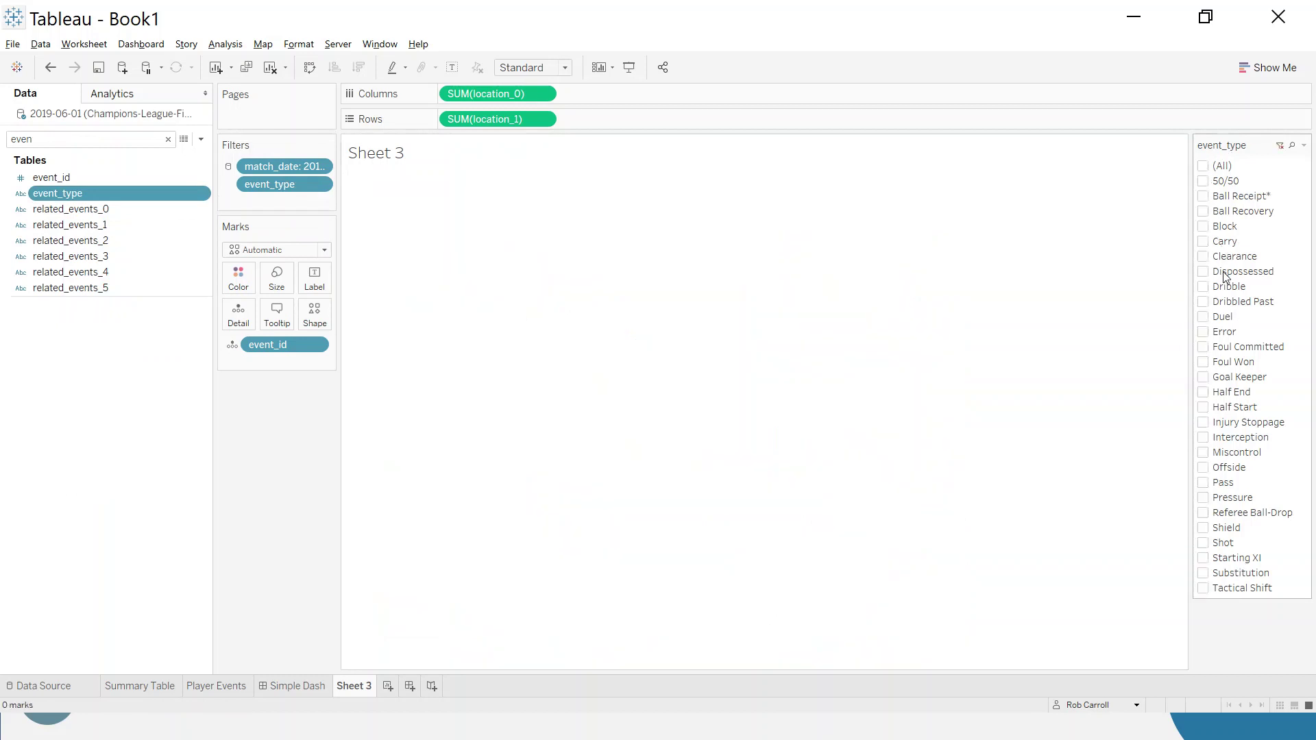
pyautogui.click(1204, 317)
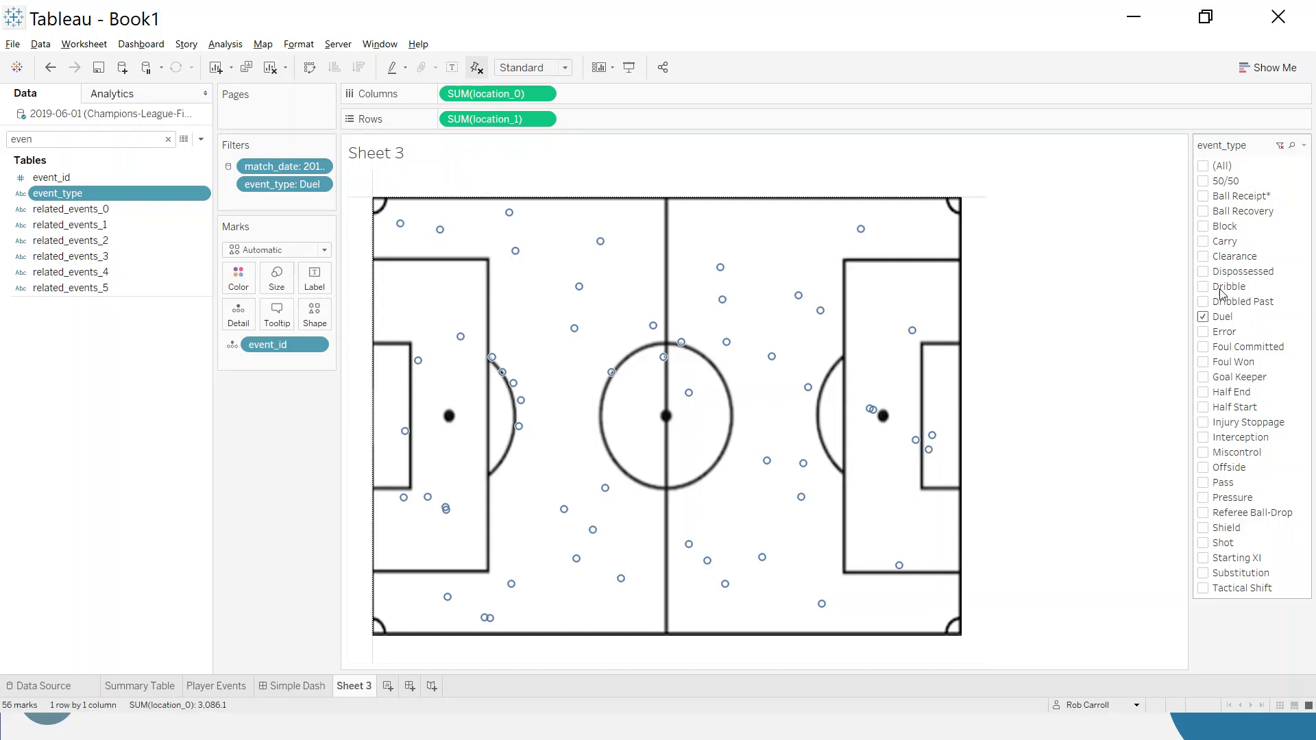
# Change the event_type filter to a single-value dropdown and set it to Clearance
pyautogui.click(1303, 145)
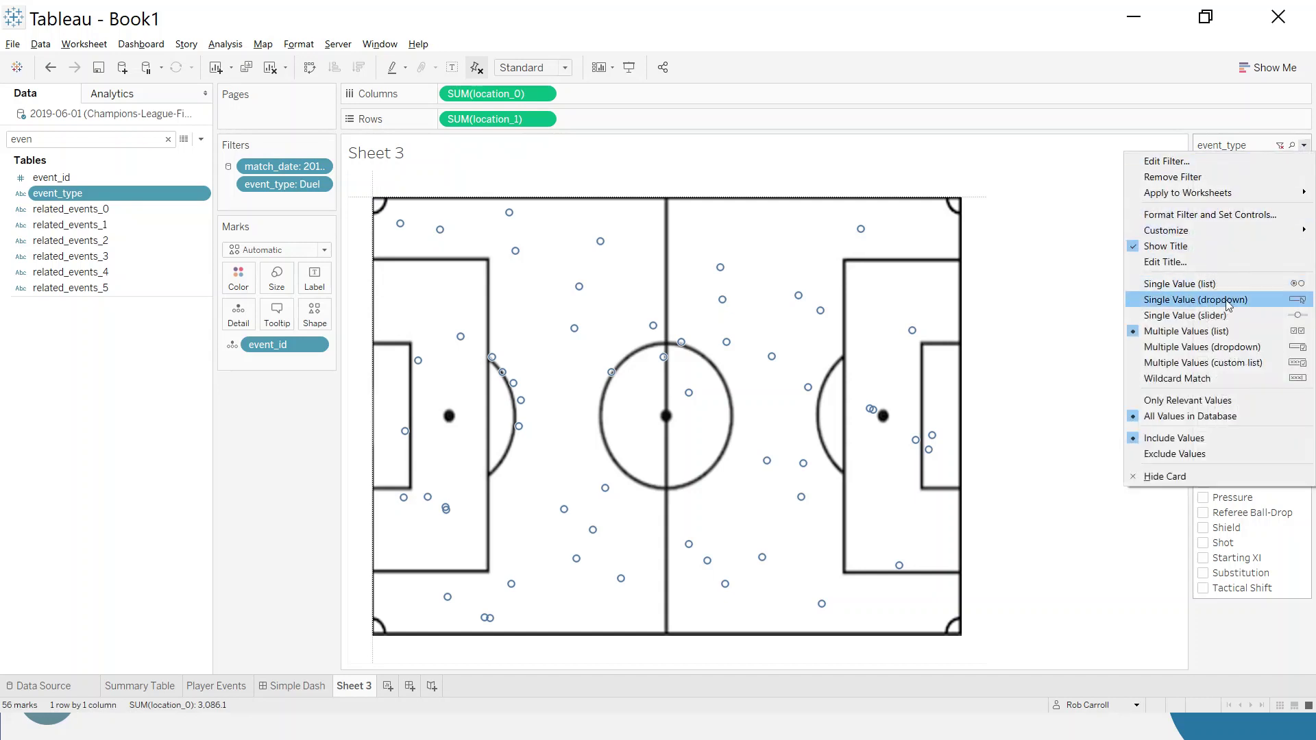
pyautogui.click(1227, 299)
pyautogui.click(1232, 167)
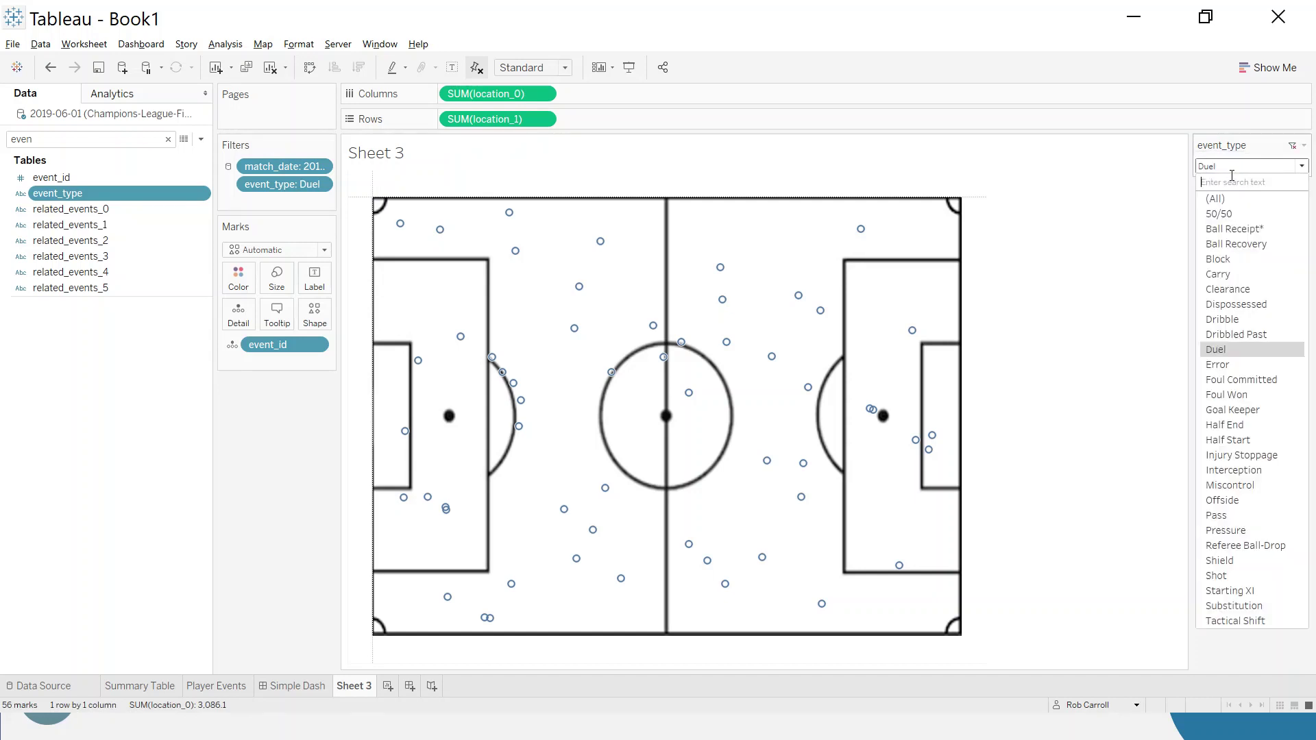
pyautogui.click(1233, 296)
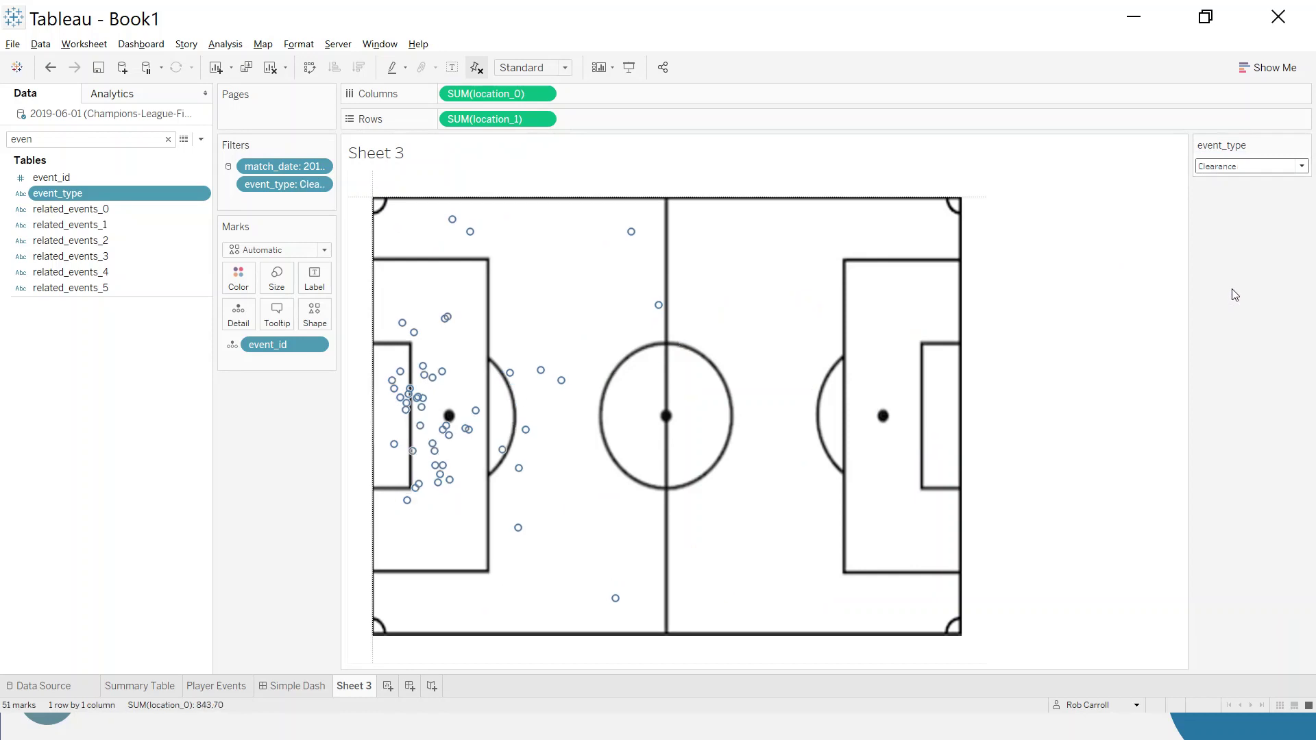
# Plot other event types in turn by switching the event_type filter to Foul Won, Pressure and Pass
pyautogui.click(1246, 168)
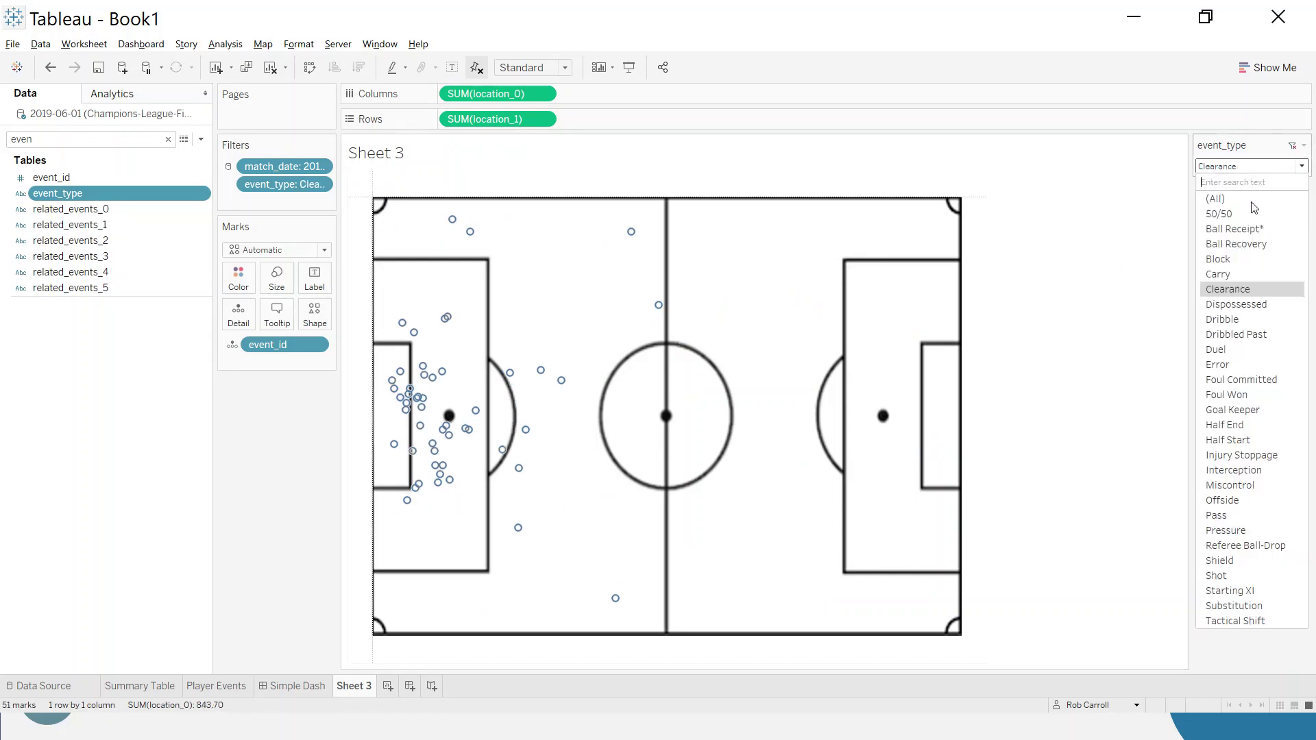
pyautogui.click(1253, 395)
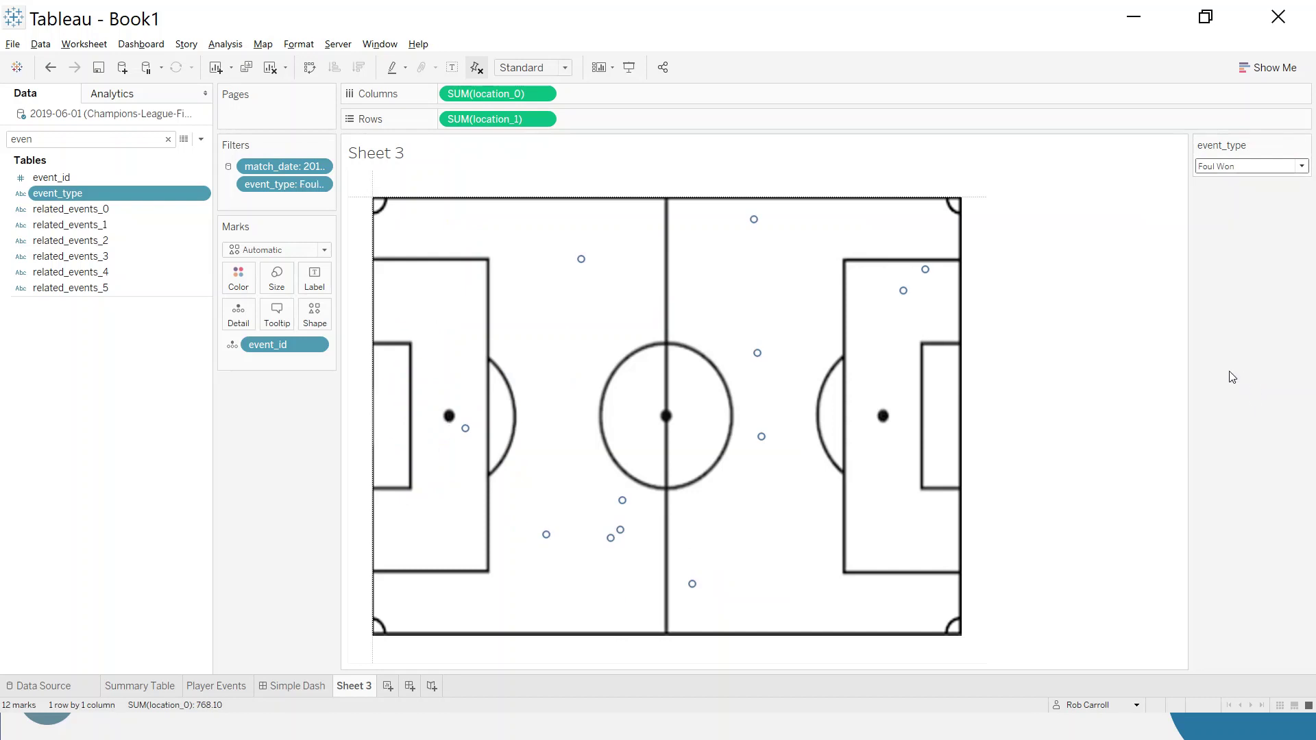
pyautogui.click(1229, 168)
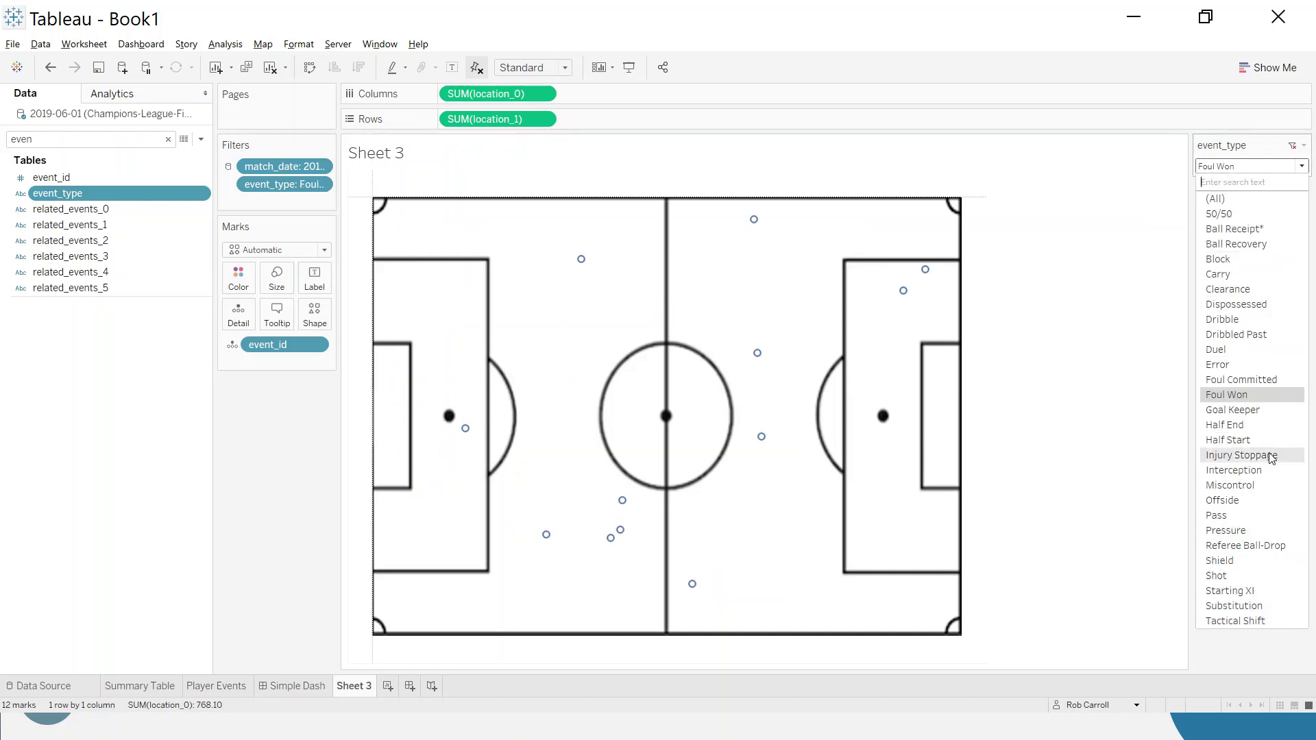
pyautogui.click(1231, 517)
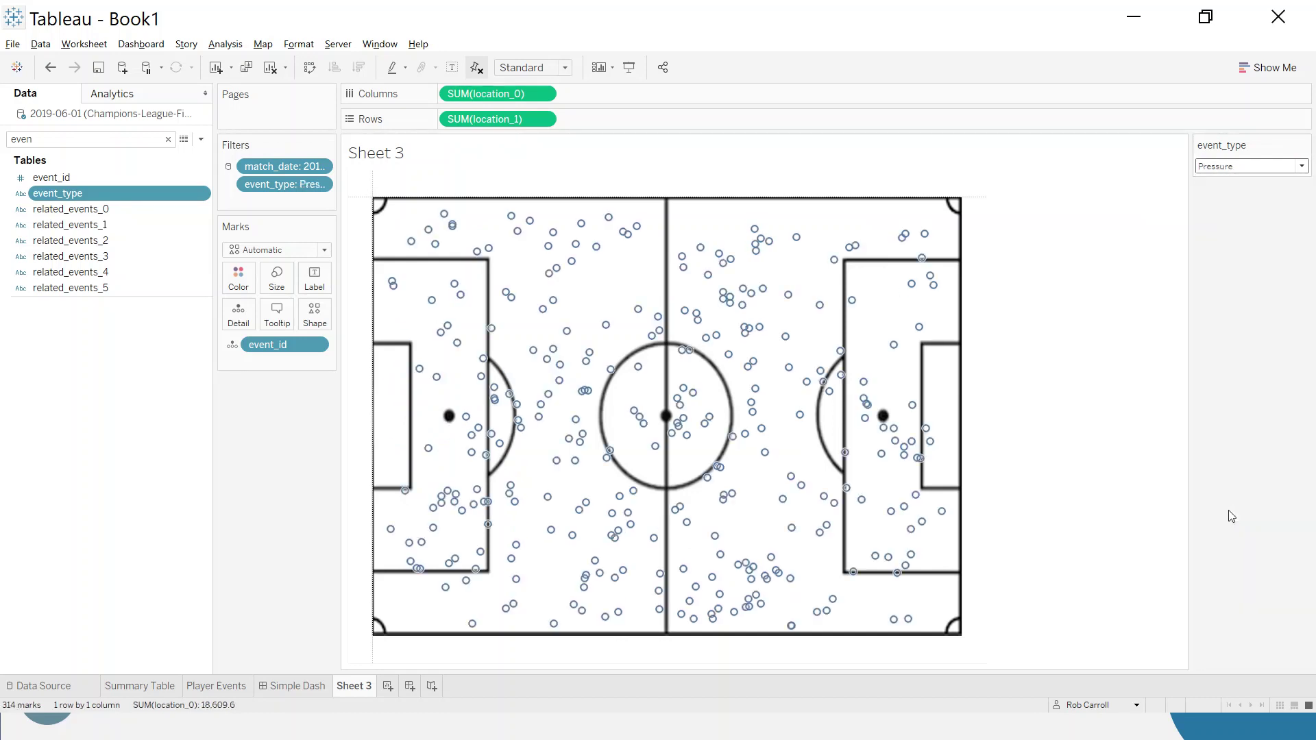
pyautogui.click(1234, 167)
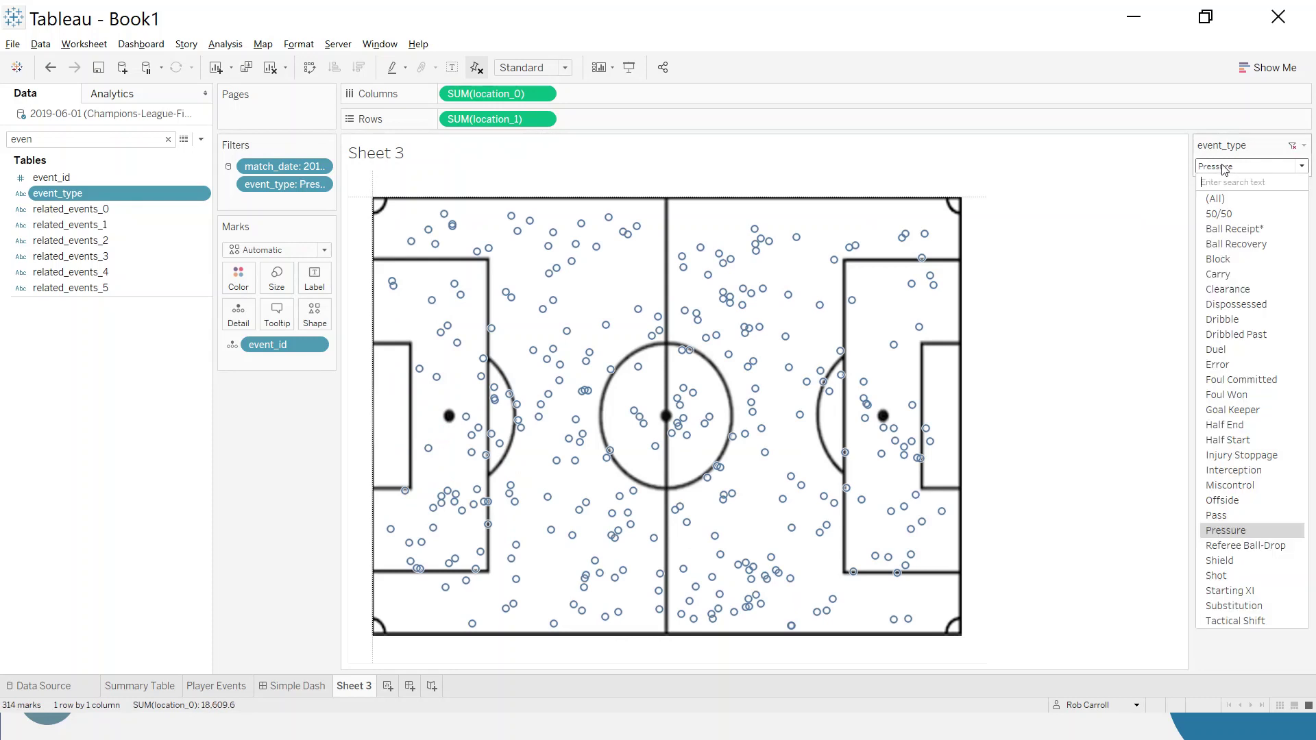
pyautogui.click(1235, 516)
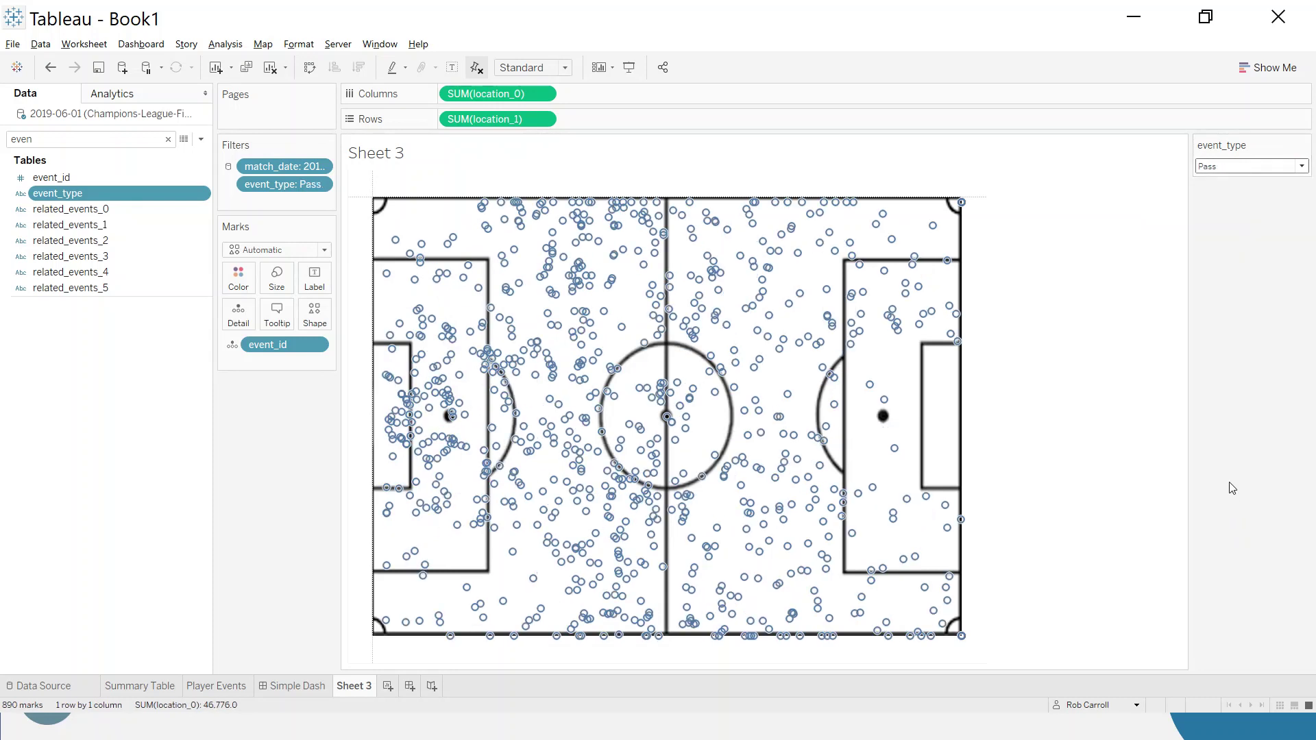
# Find the player_name field, show it as a filter and limit it to Harry Kane
pyautogui.click(62, 139)
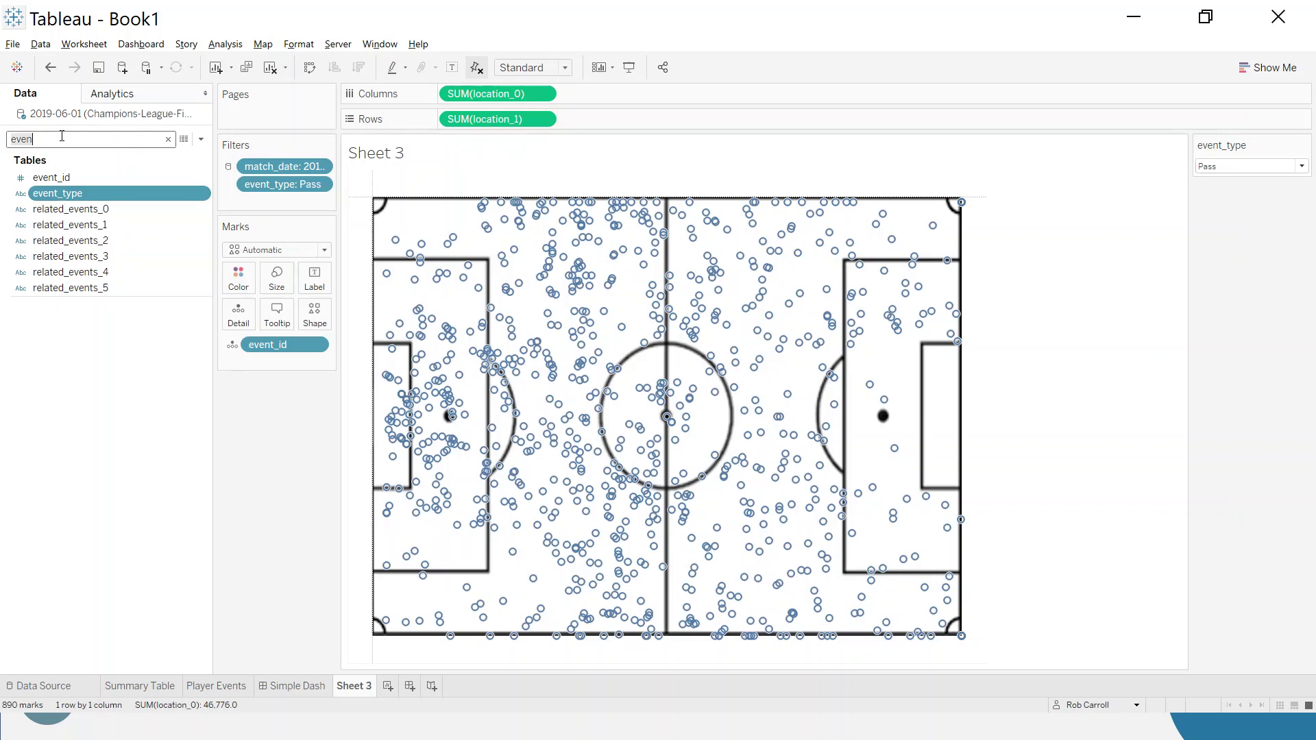
pyautogui.write('player')
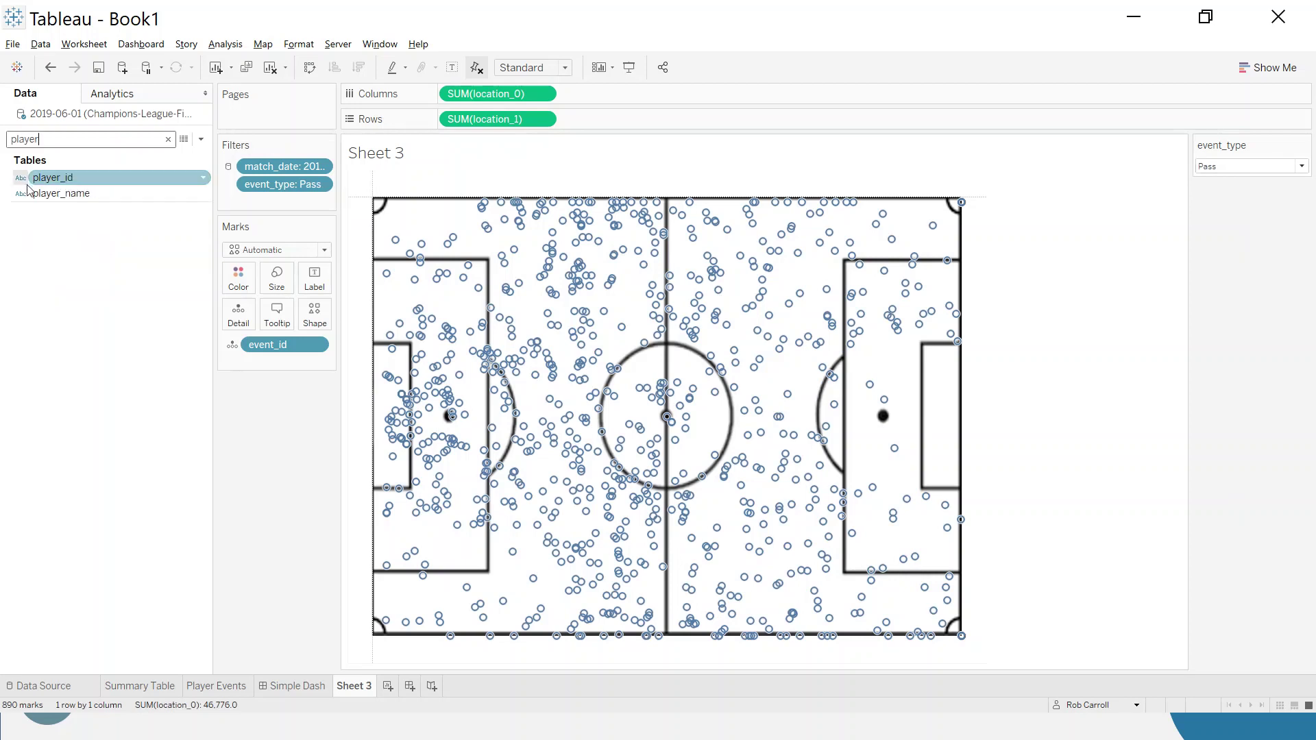
pyautogui.rightClick(96, 197)
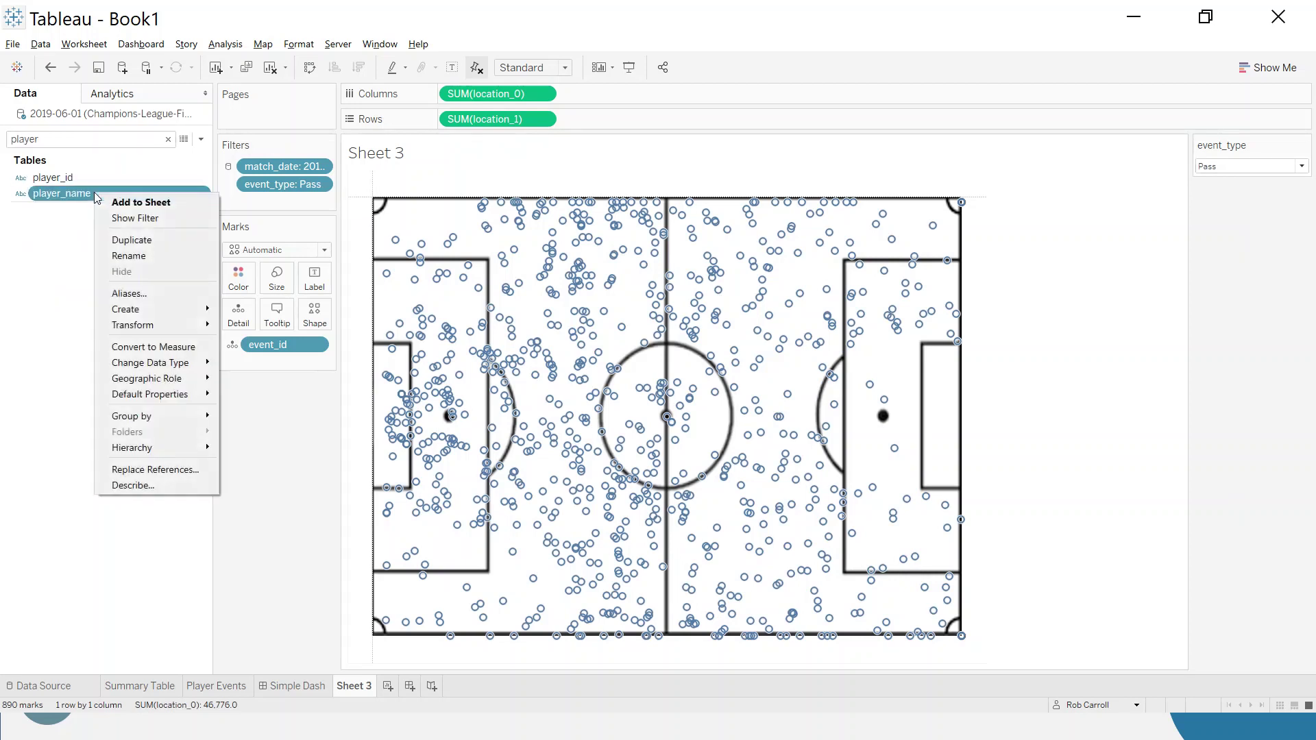
pyautogui.click(128, 221)
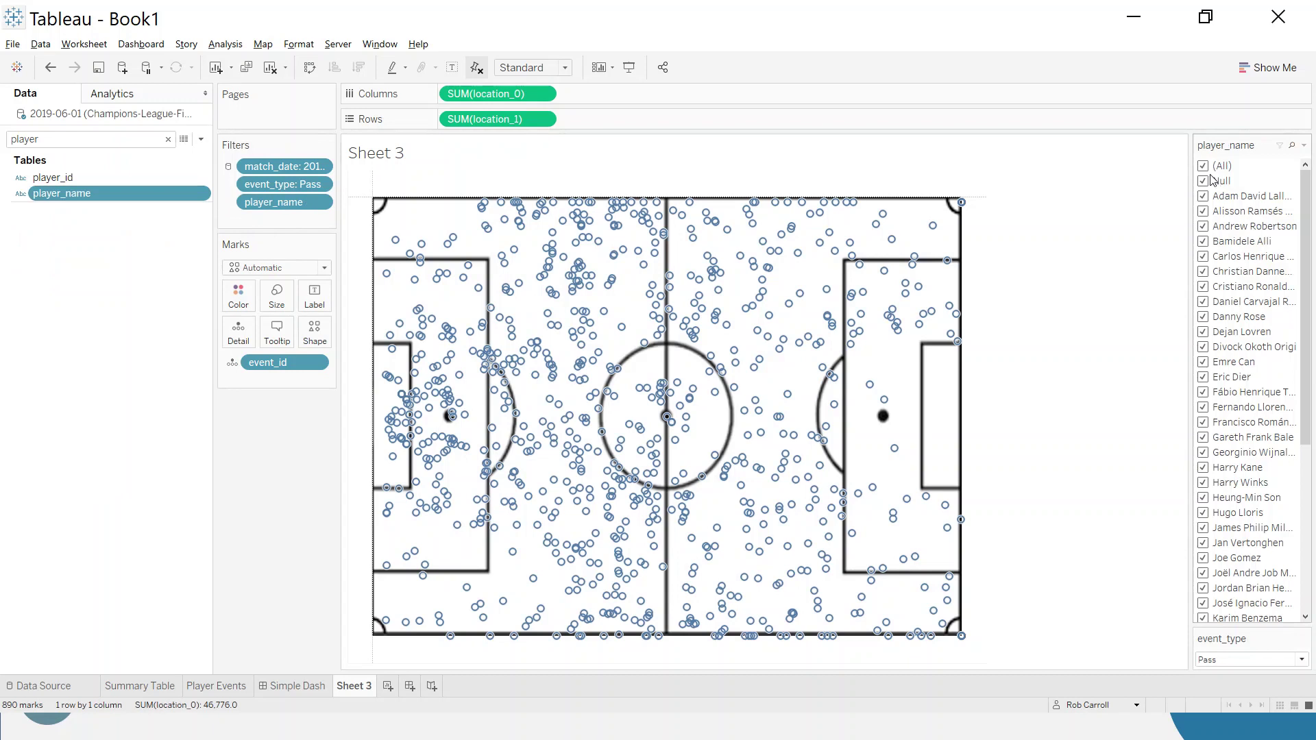
pyautogui.click(1204, 166)
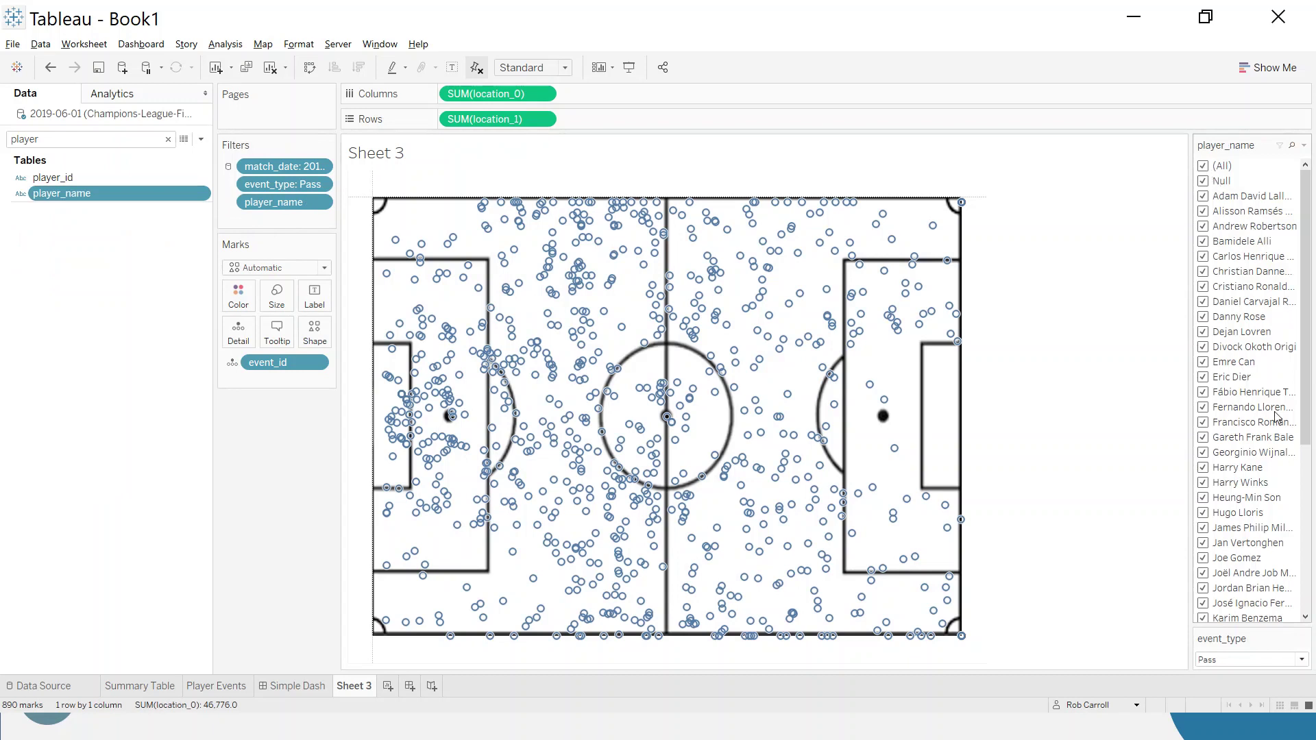
pyautogui.click(1203, 469)
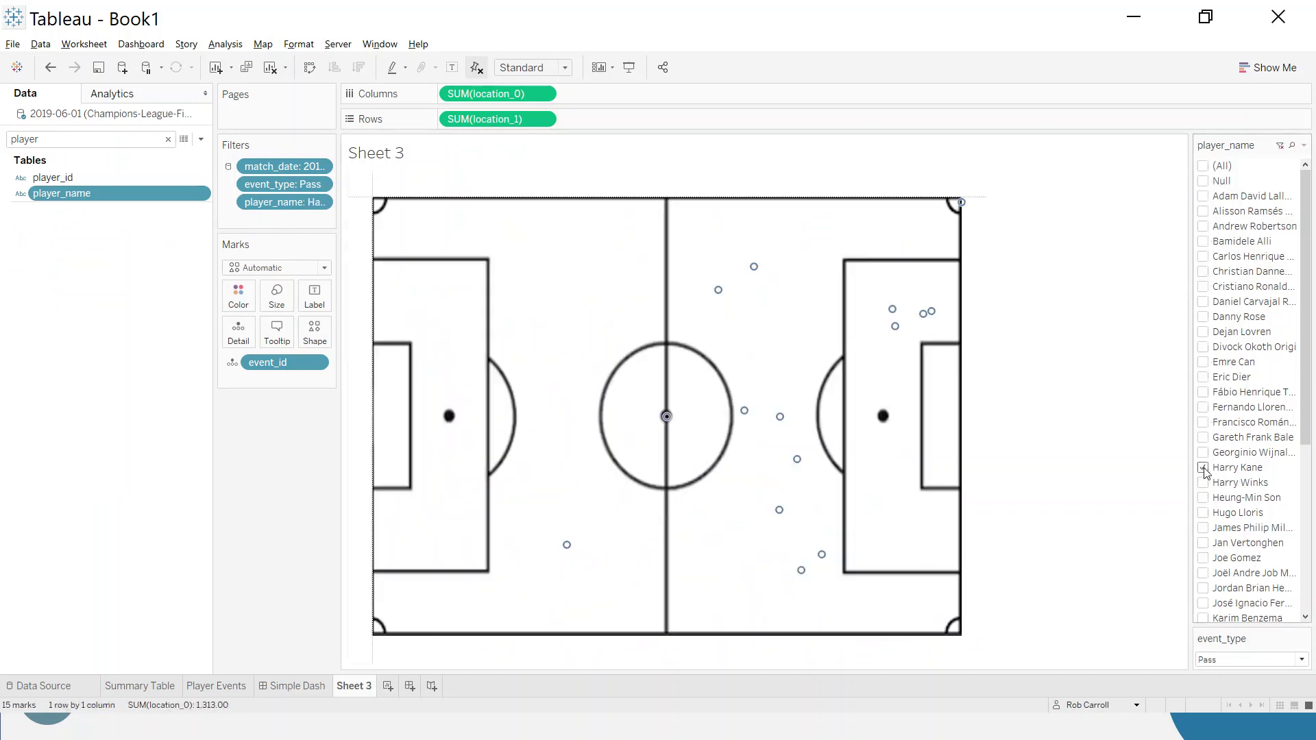
# Switch the event_type filter to (All) and on to Shot, and select all players in the player_name filter
pyautogui.click(1226, 661)
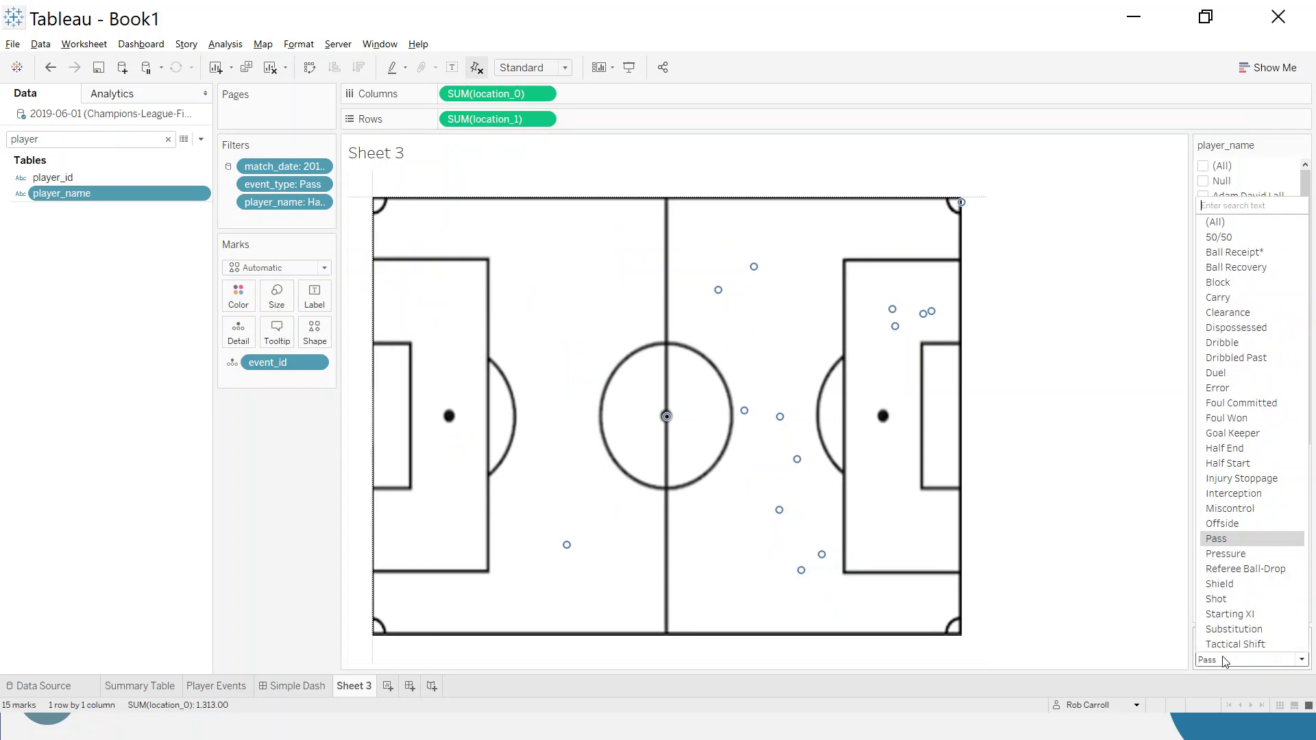
pyautogui.click(1224, 223)
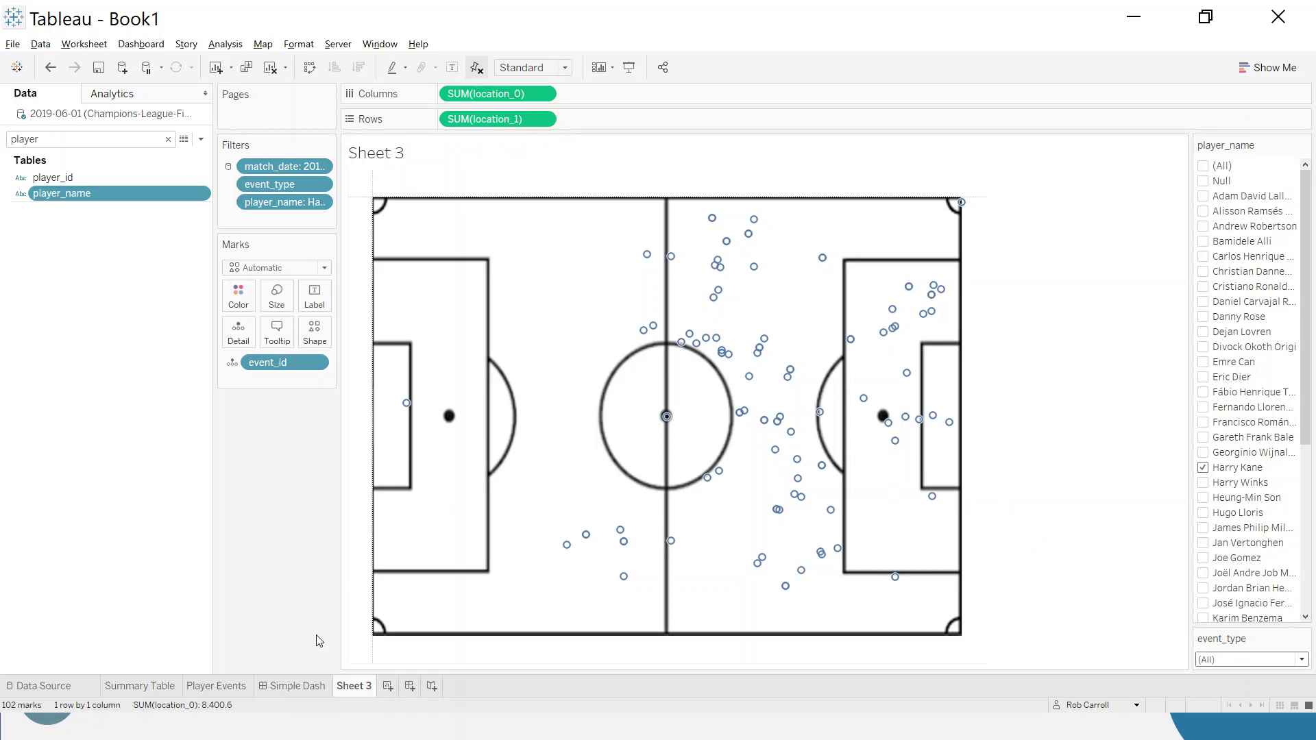
pyautogui.click(1280, 659)
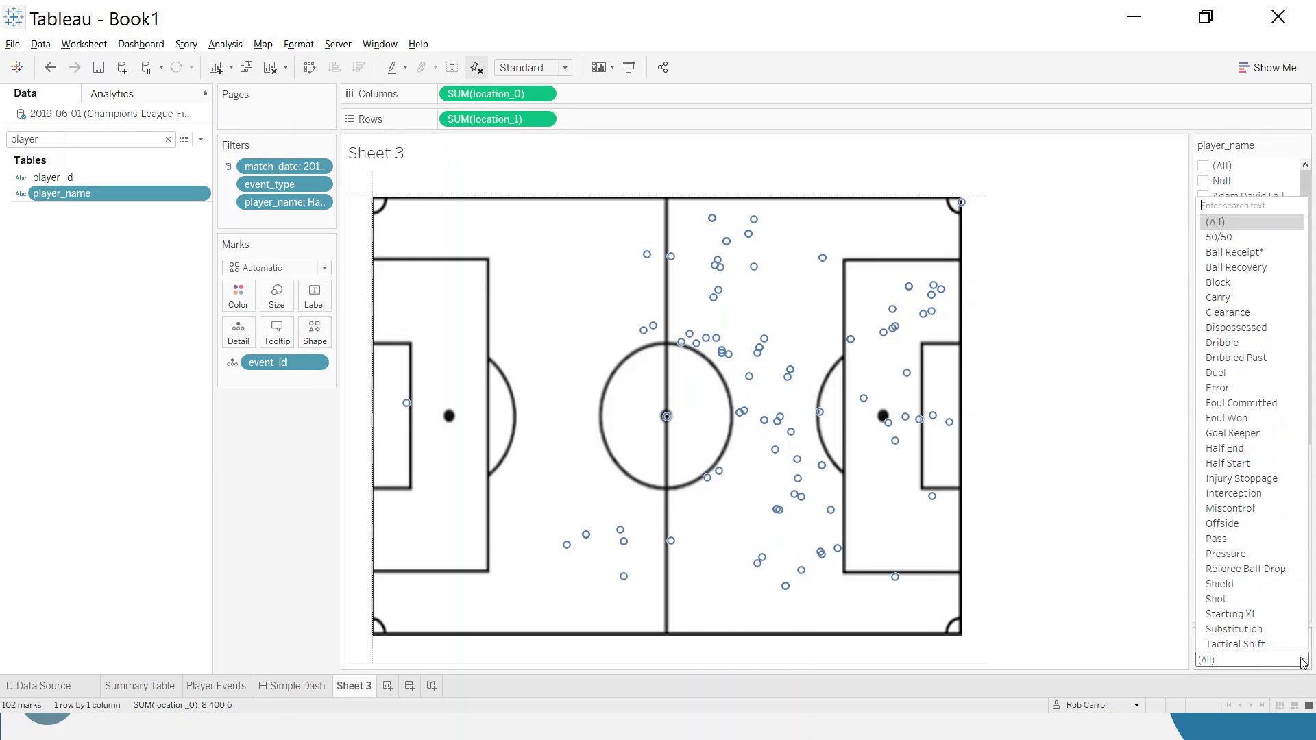
pyautogui.click(1225, 599)
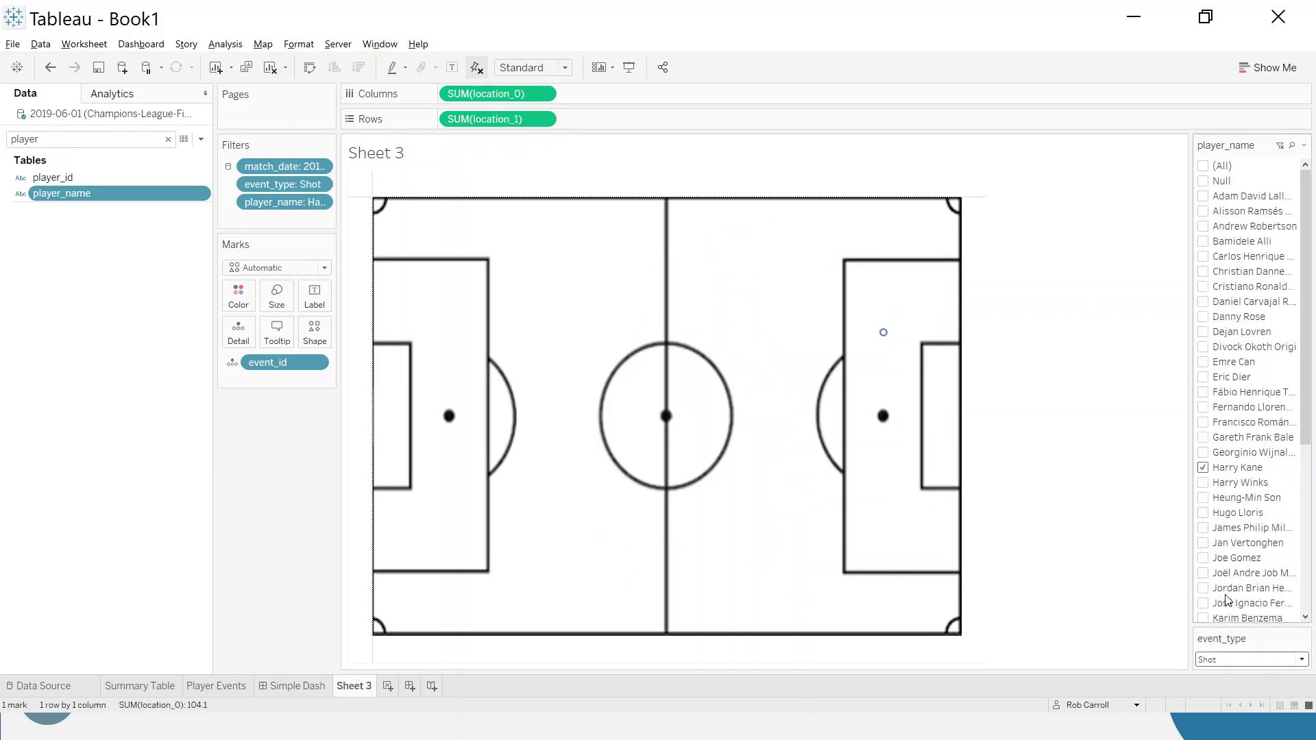
pyautogui.click(1204, 166)
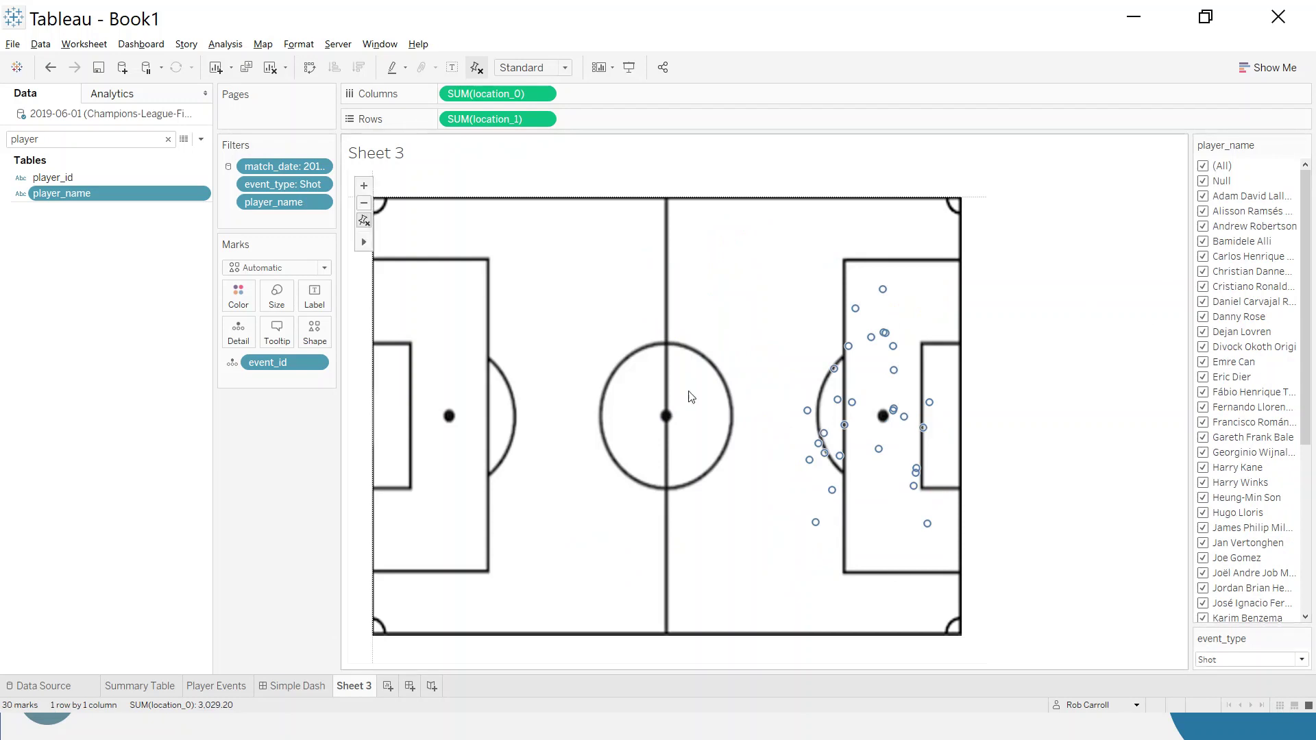
# Find the team_name field and split the shot plot by it, trying stacked rows before returning to side-by-side columns
pyautogui.click(46, 140)
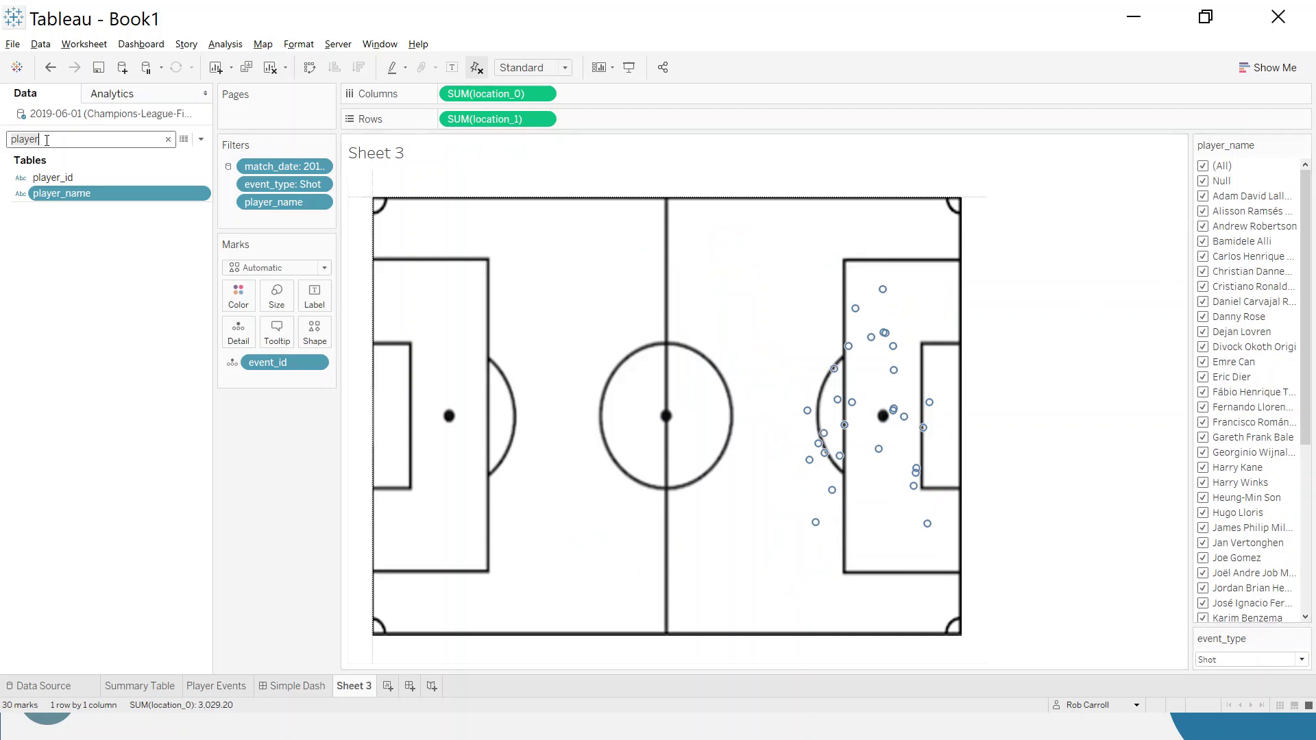
pyautogui.hotkey('ctrl', 'a')
pyautogui.write('team')
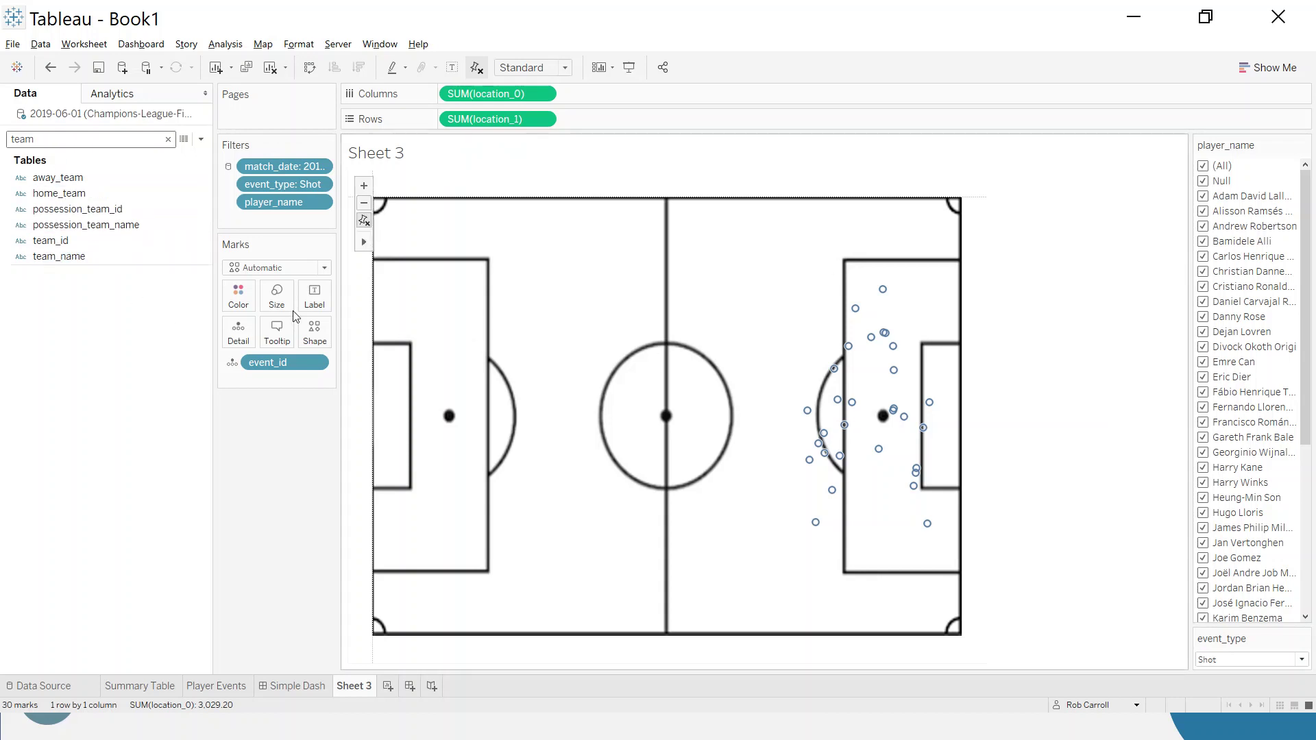
pyautogui.click(63, 259)
pyautogui.moveTo(63, 260); pyautogui.dragTo(446, 98)
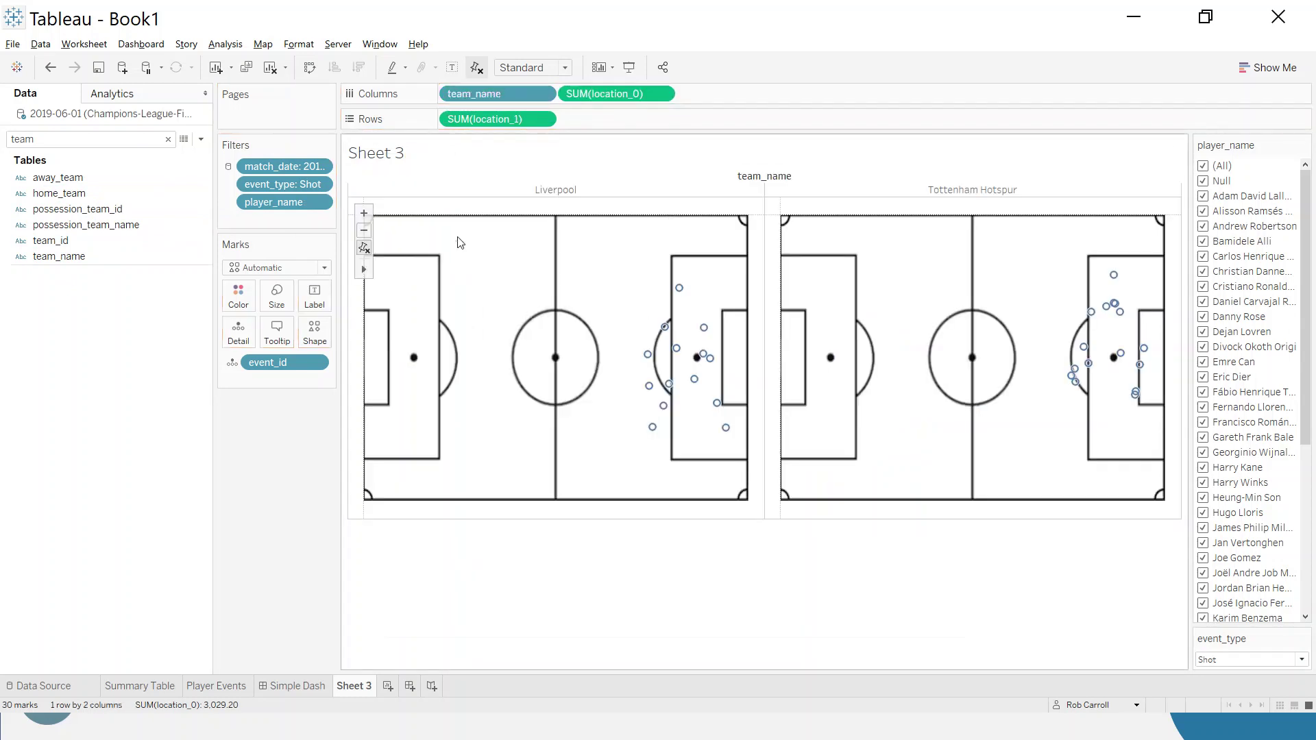
pyautogui.moveTo(480, 94); pyautogui.dragTo(445, 112)
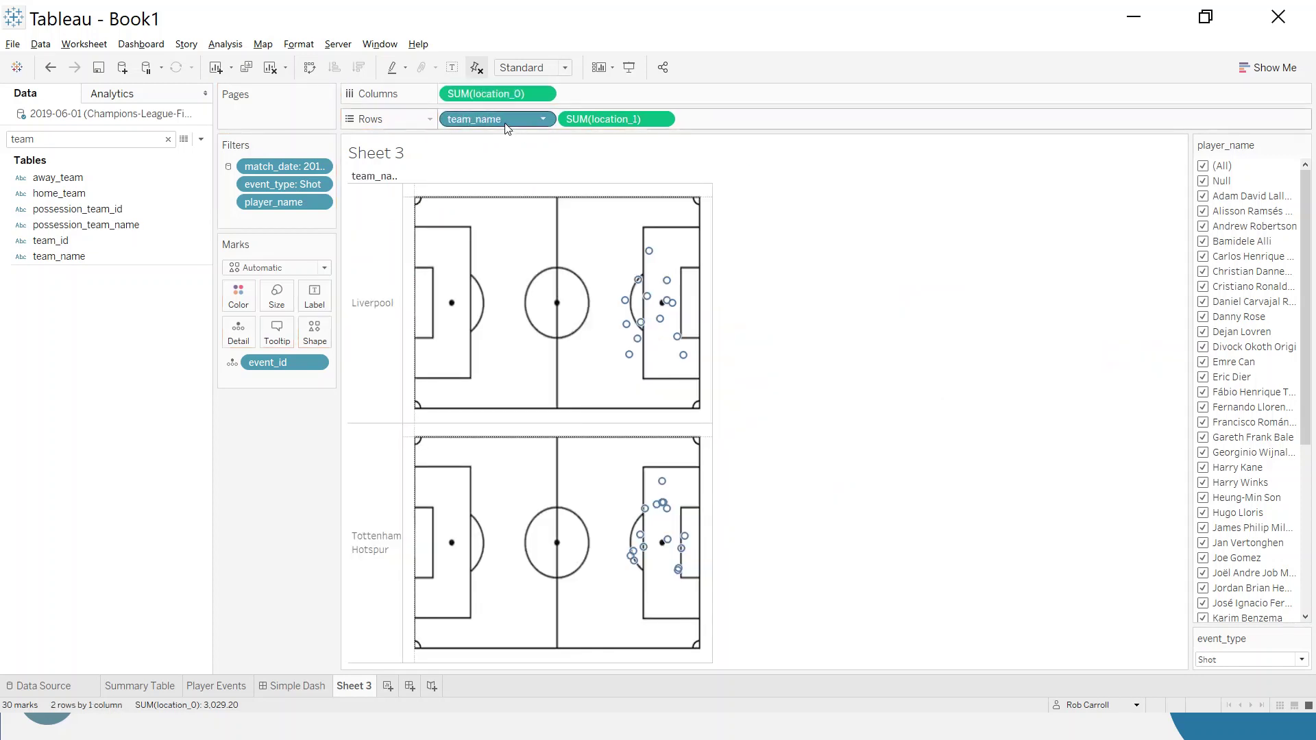
pyautogui.moveTo(499, 118); pyautogui.dragTo(454, 93)
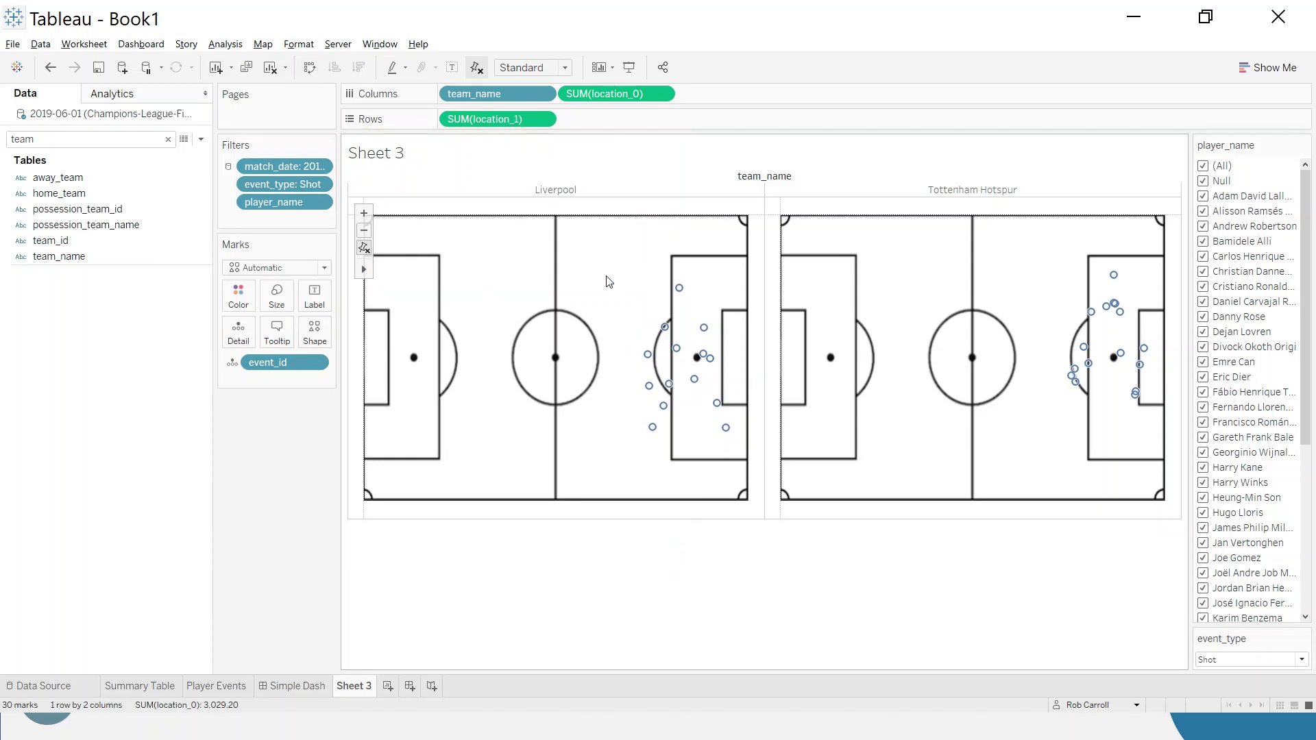
# Search the fields for xg and size the shot marks by shot_statsbomb_xg
pyautogui.doubleClick(47, 137)
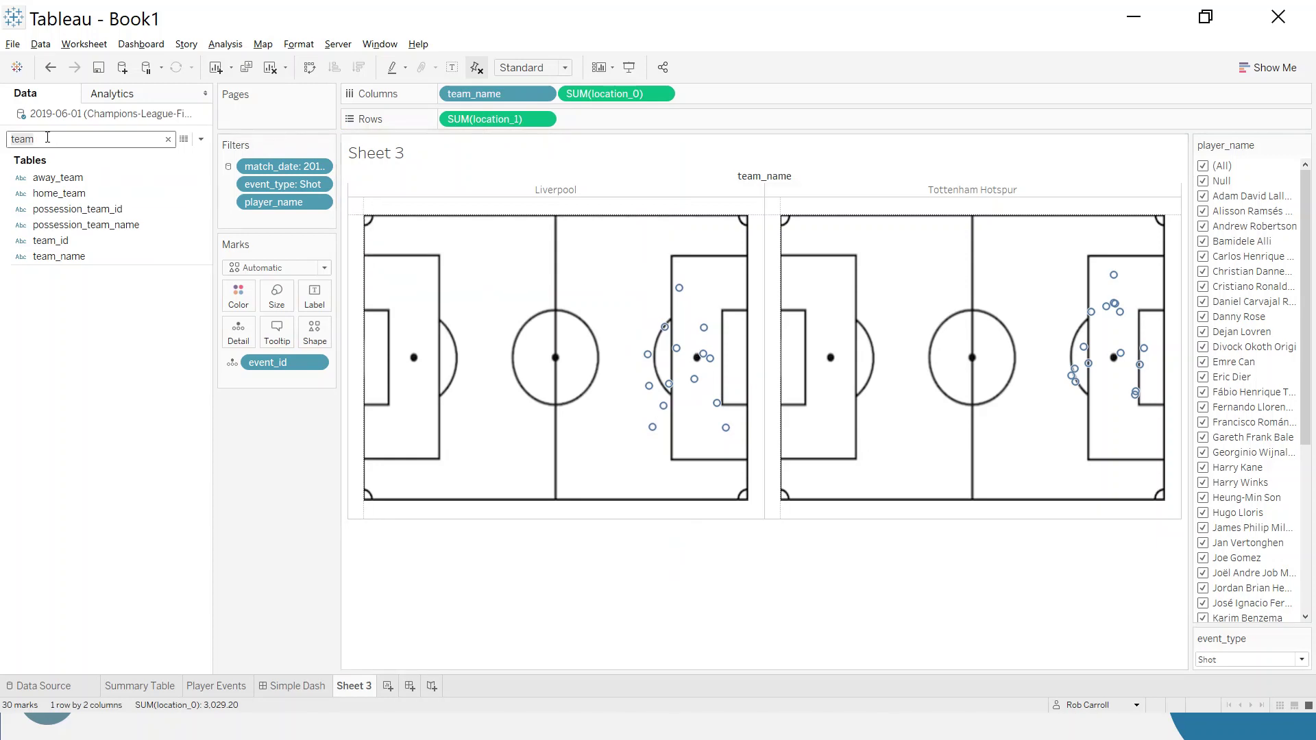
pyautogui.write('xg')
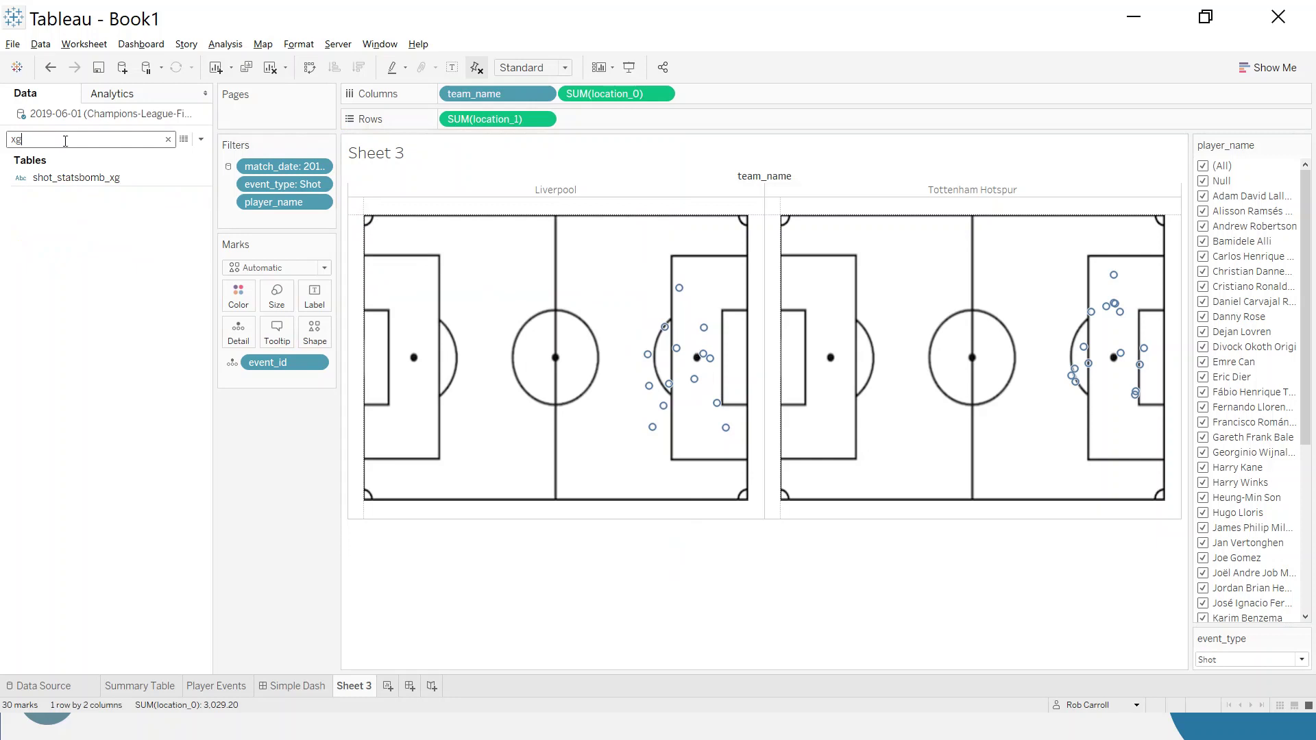
pyautogui.click(102, 177)
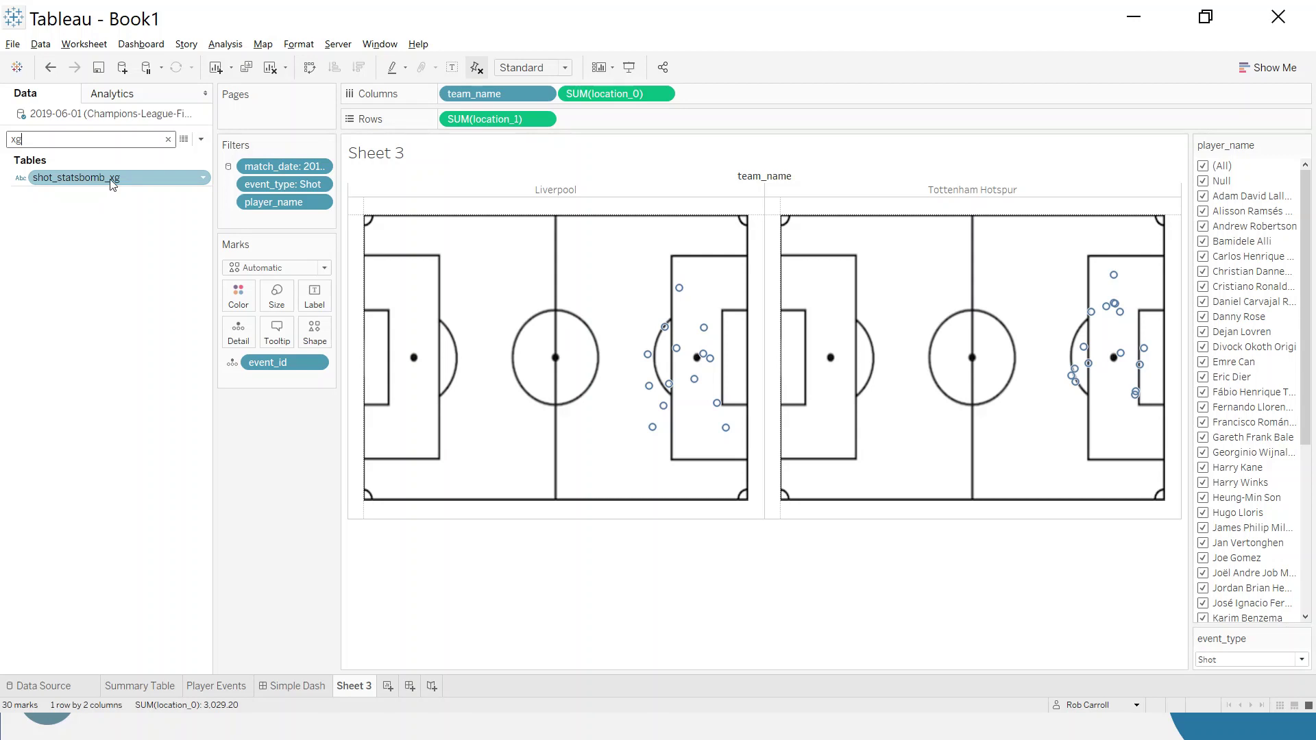
pyautogui.moveTo(111, 180); pyautogui.dragTo(274, 300)
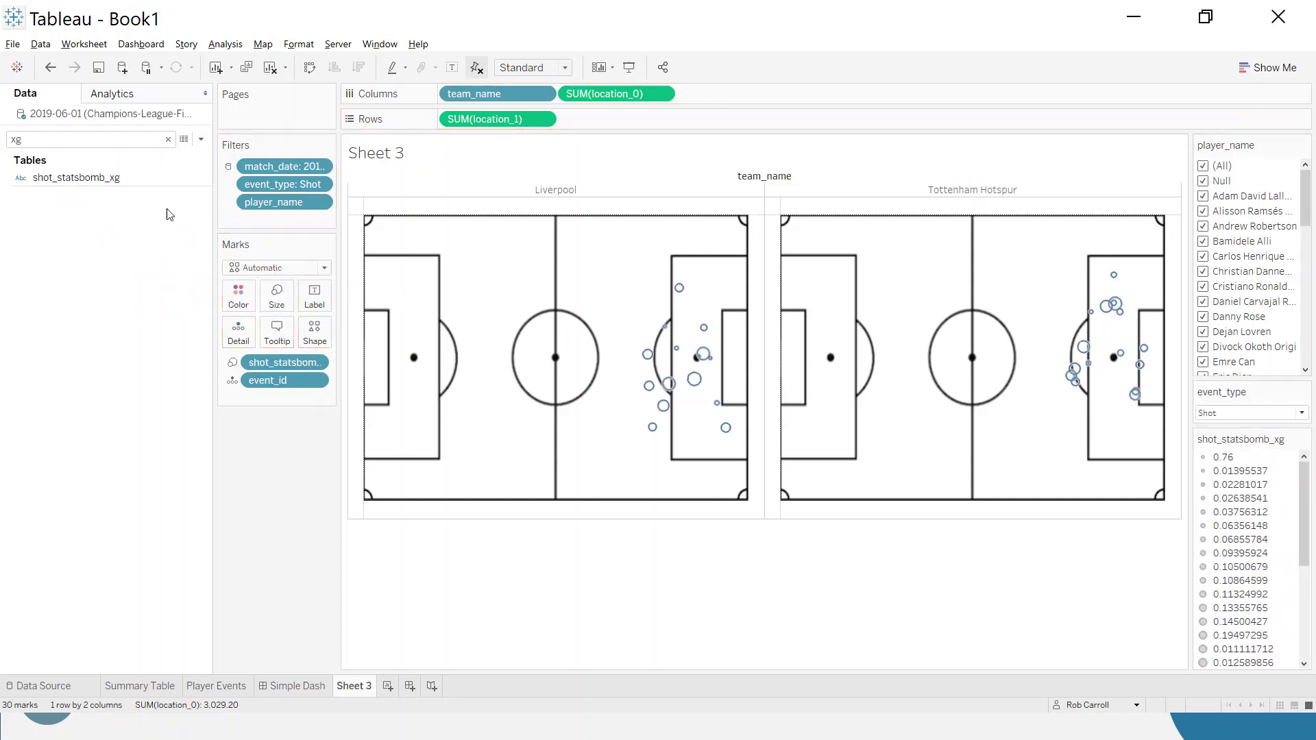
# Find team_name, color the shot marks by it and set the mark type to Circle
pyautogui.click(89, 142)
pyautogui.hotkey('ctrl', 'a')
pyautogui.write('team')
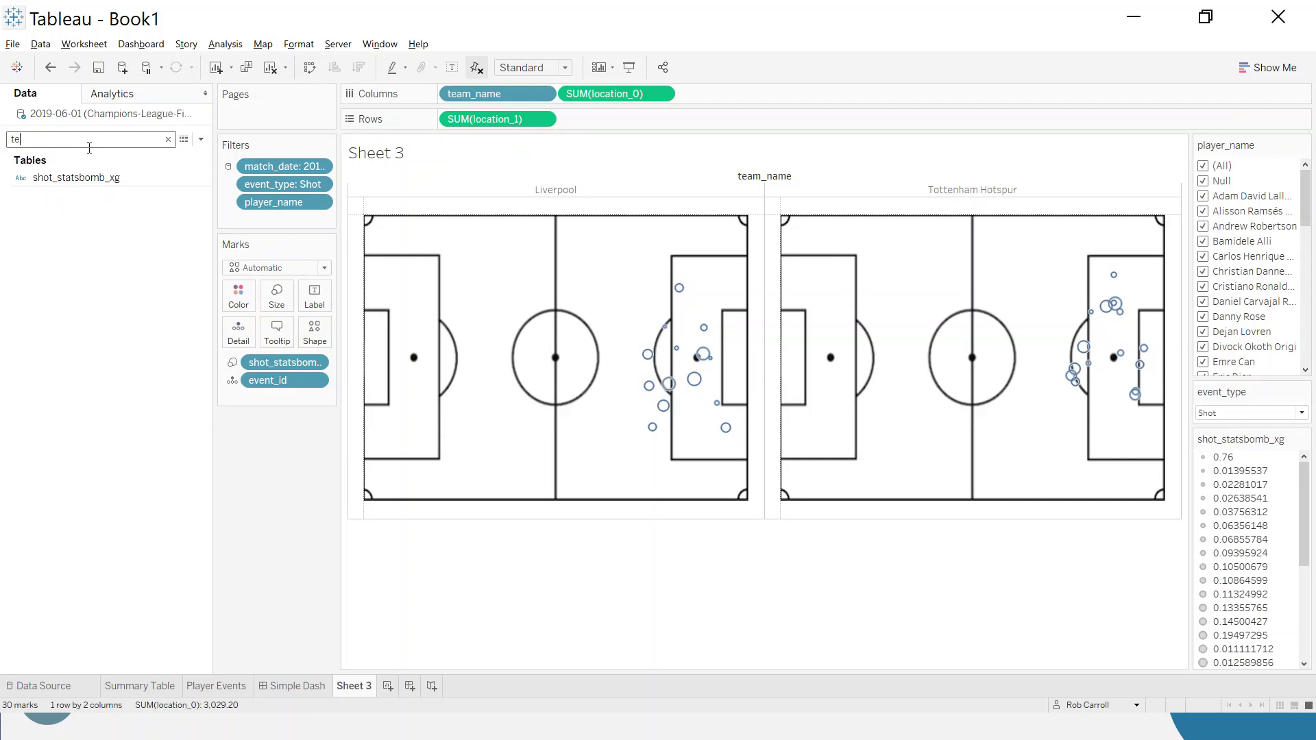
pyautogui.moveTo(74, 253); pyautogui.dragTo(239, 304)
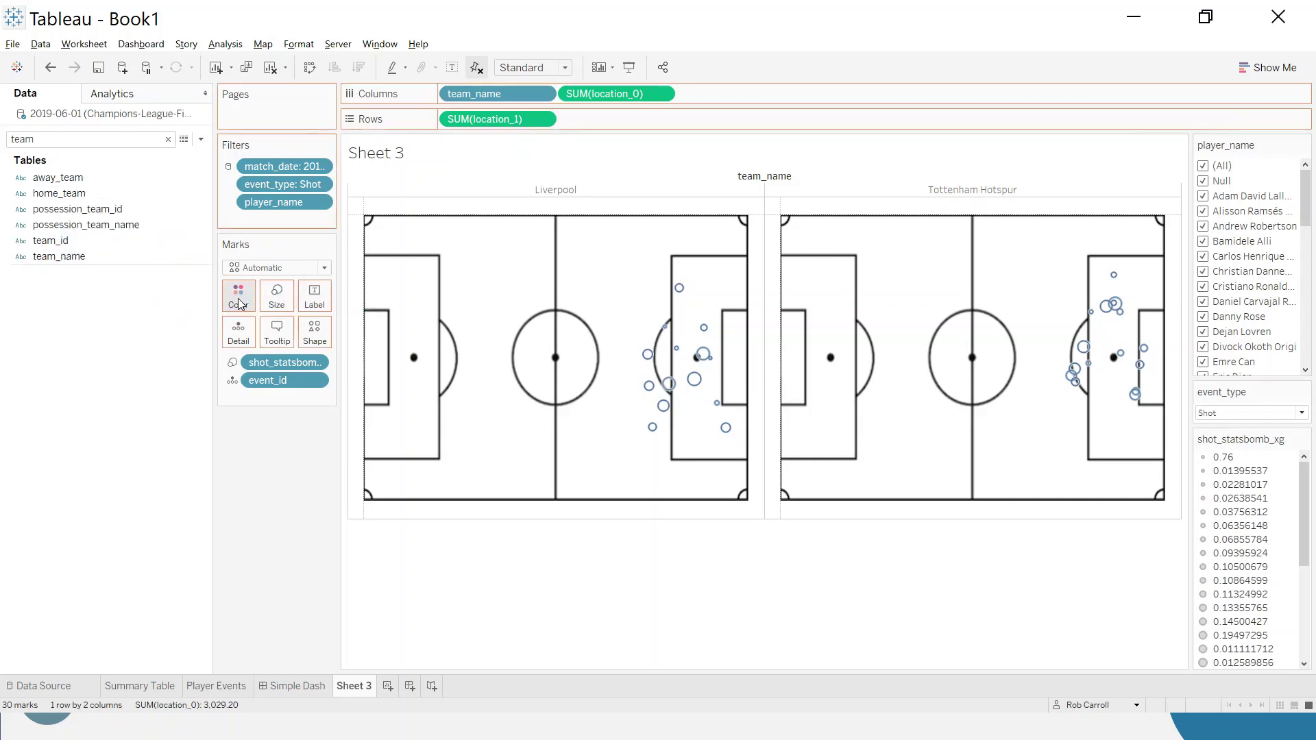
pyautogui.click(275, 267)
pyautogui.press('Escape')
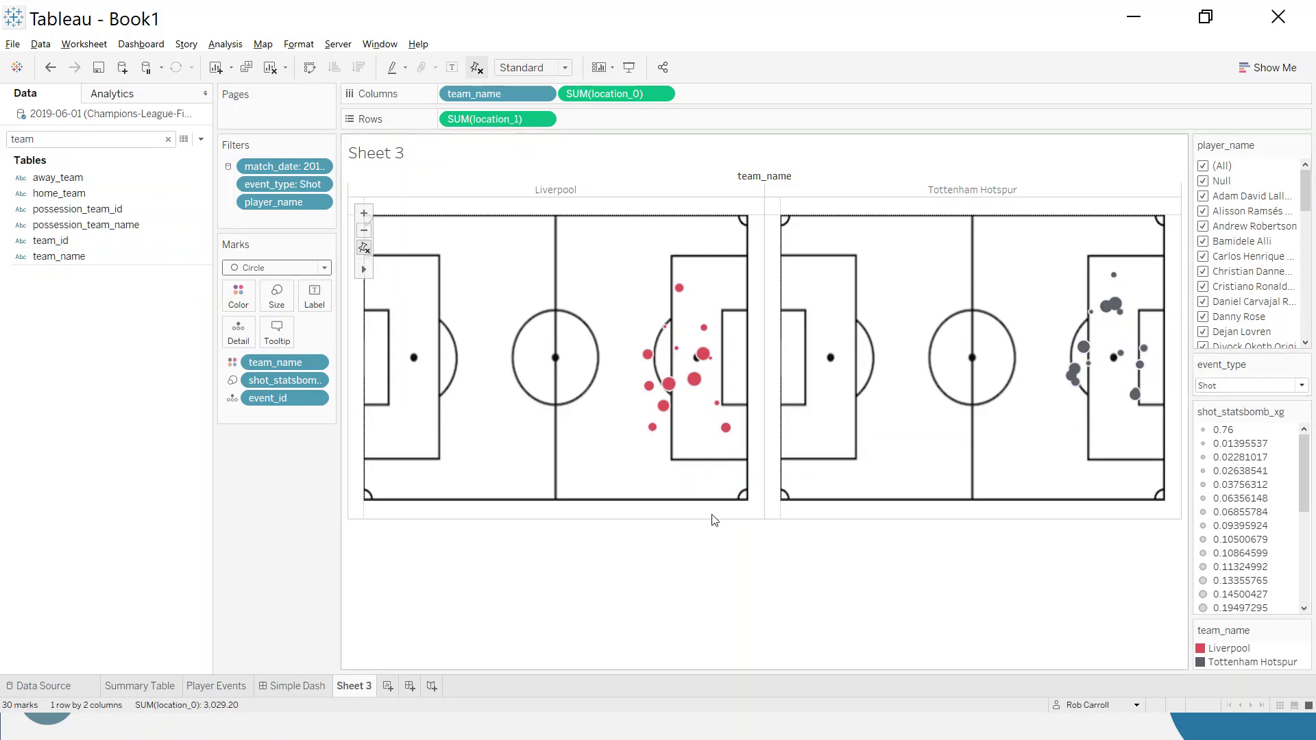
# Find the player_name field and add it to the shot marks' tooltip
pyautogui.moveTo(709, 381)
pyautogui.moveTo(670, 387)
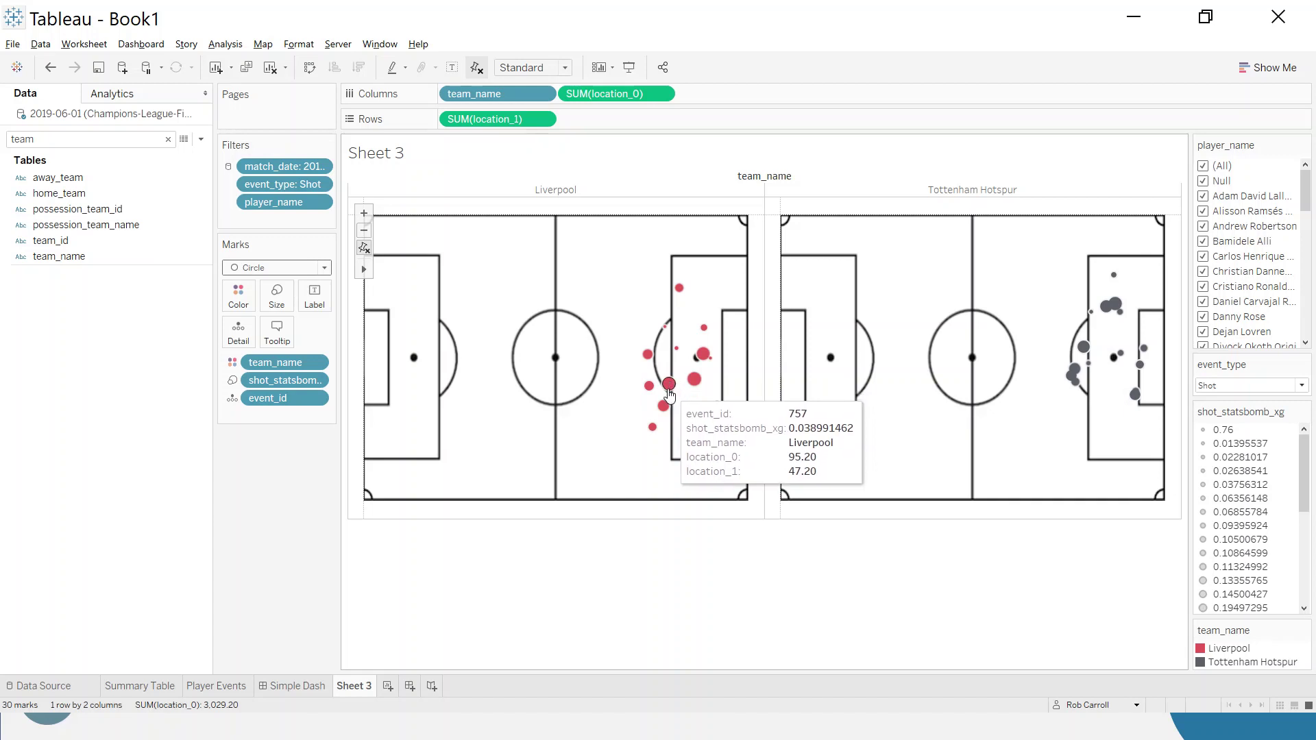
pyautogui.click(96, 139)
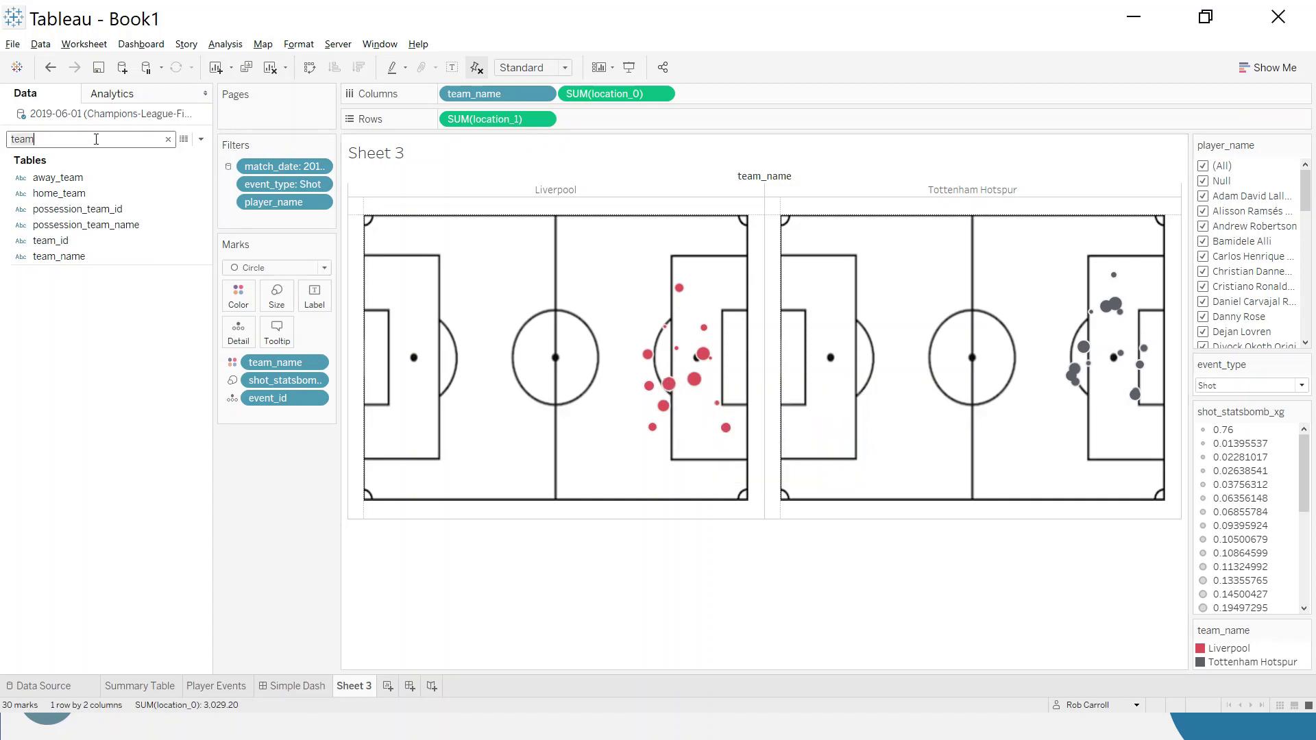
pyautogui.press('BackSpace')
pyautogui.press('BackSpace')
pyautogui.press('BackSpace')
pyautogui.press('BackSpace')
pyautogui.write('player')
pyautogui.moveTo(61, 193); pyautogui.dragTo(278, 341)
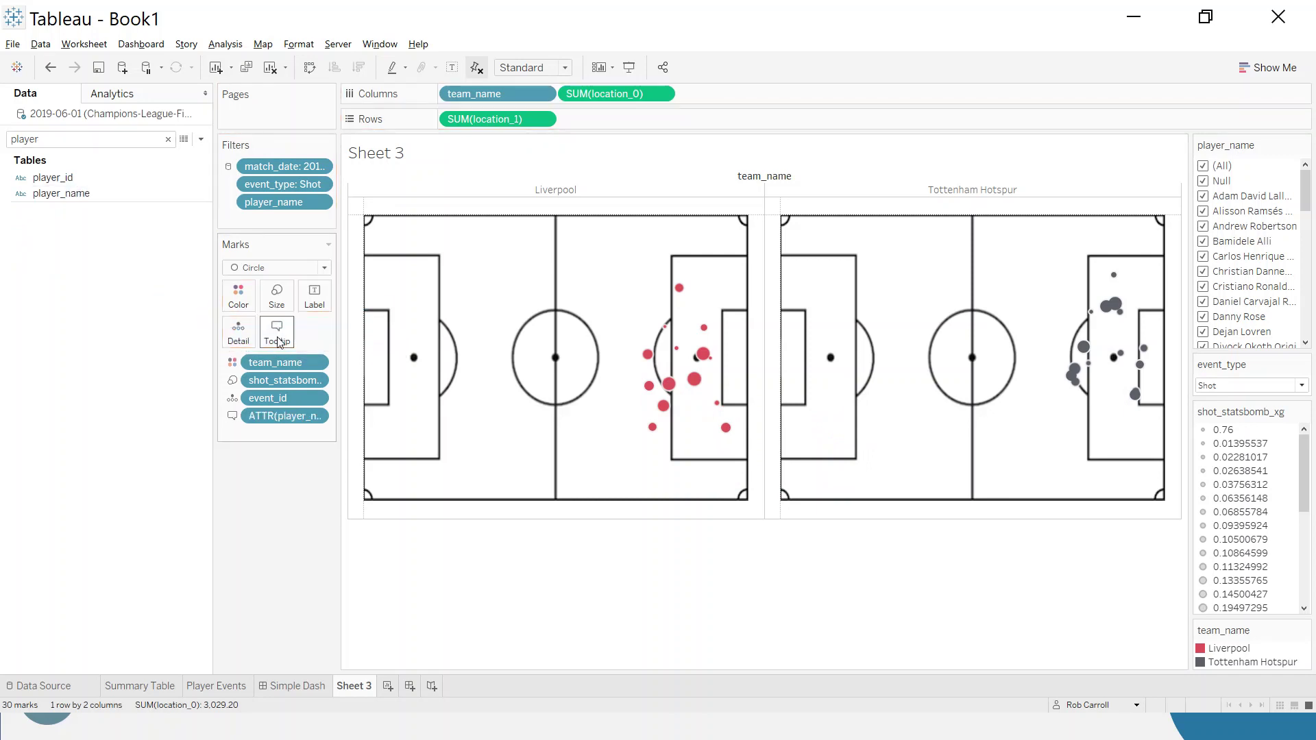
# Search the fields for out and add shot_outcome_name to the shot marks' tooltip
pyautogui.click(62, 143)
pyautogui.write('out')
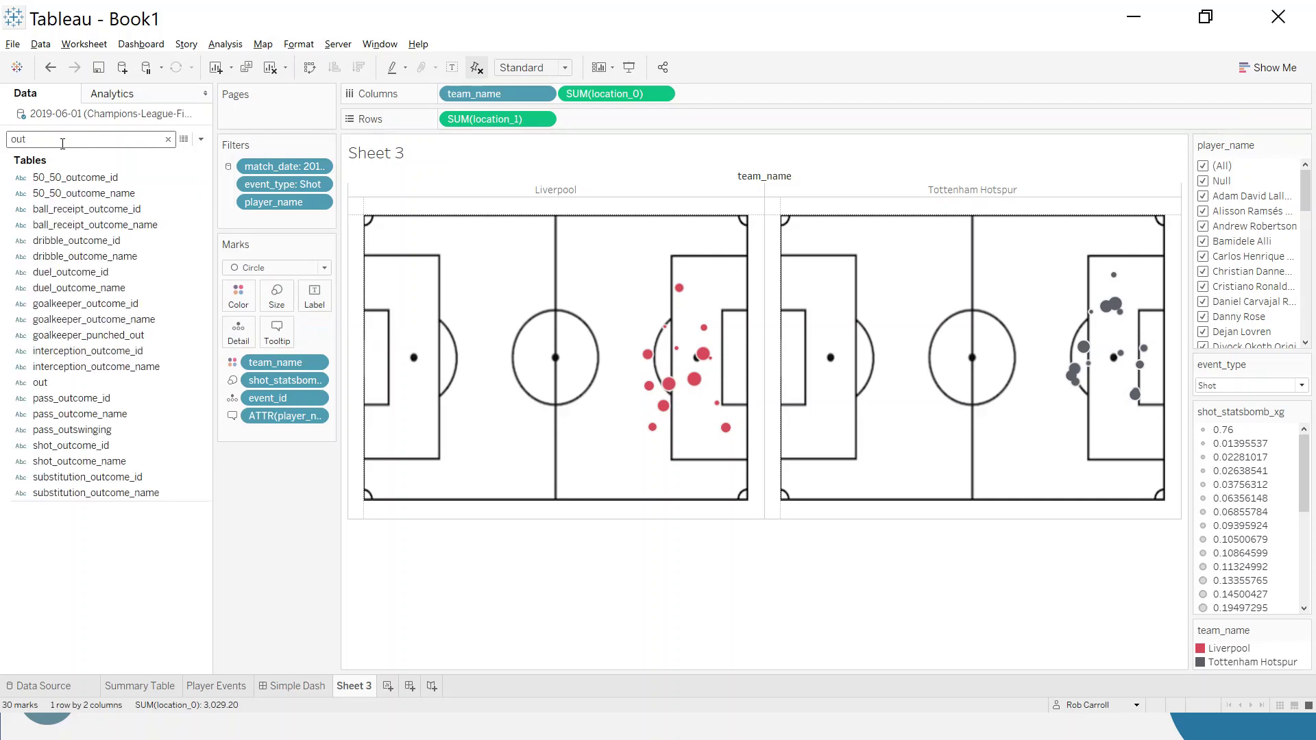
pyautogui.moveTo(79, 461); pyautogui.dragTo(279, 337)
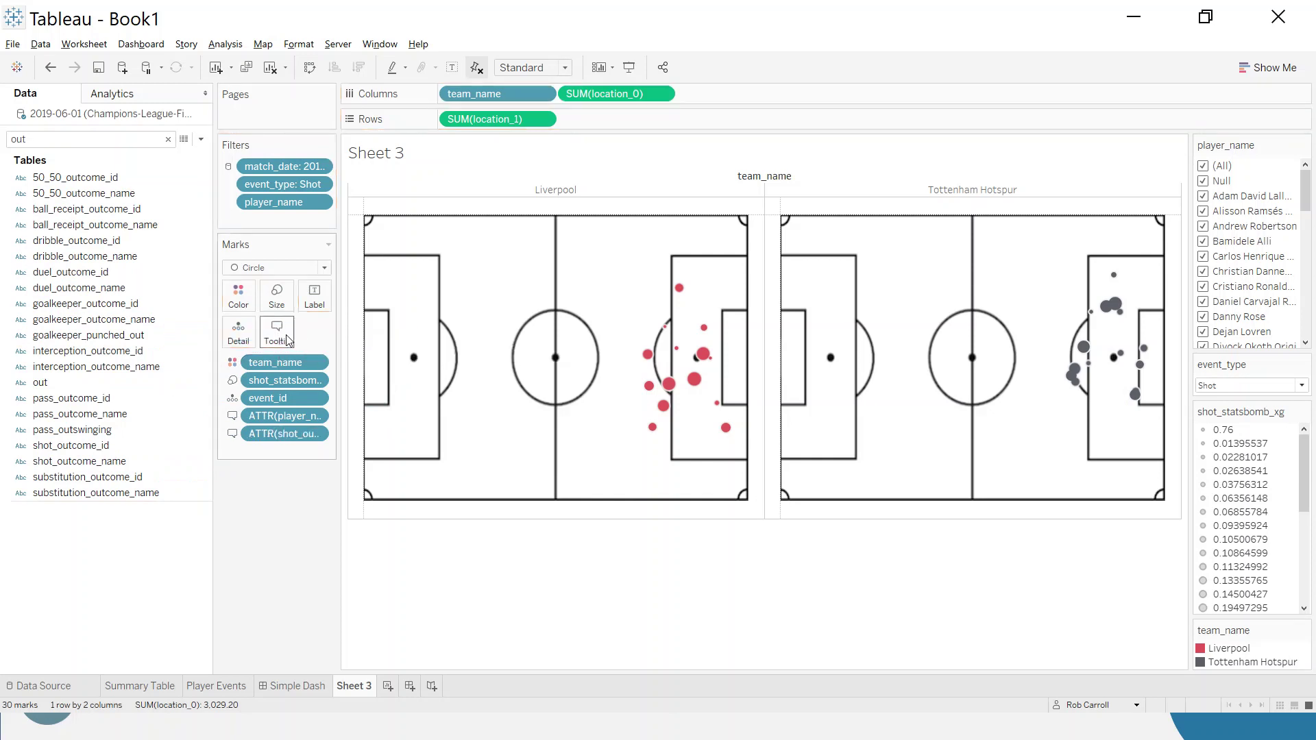
# Edit the tooltip, adding two lines above the existing text and moving the player_name value to the first line, followed by "|"
pyautogui.click(278, 333)
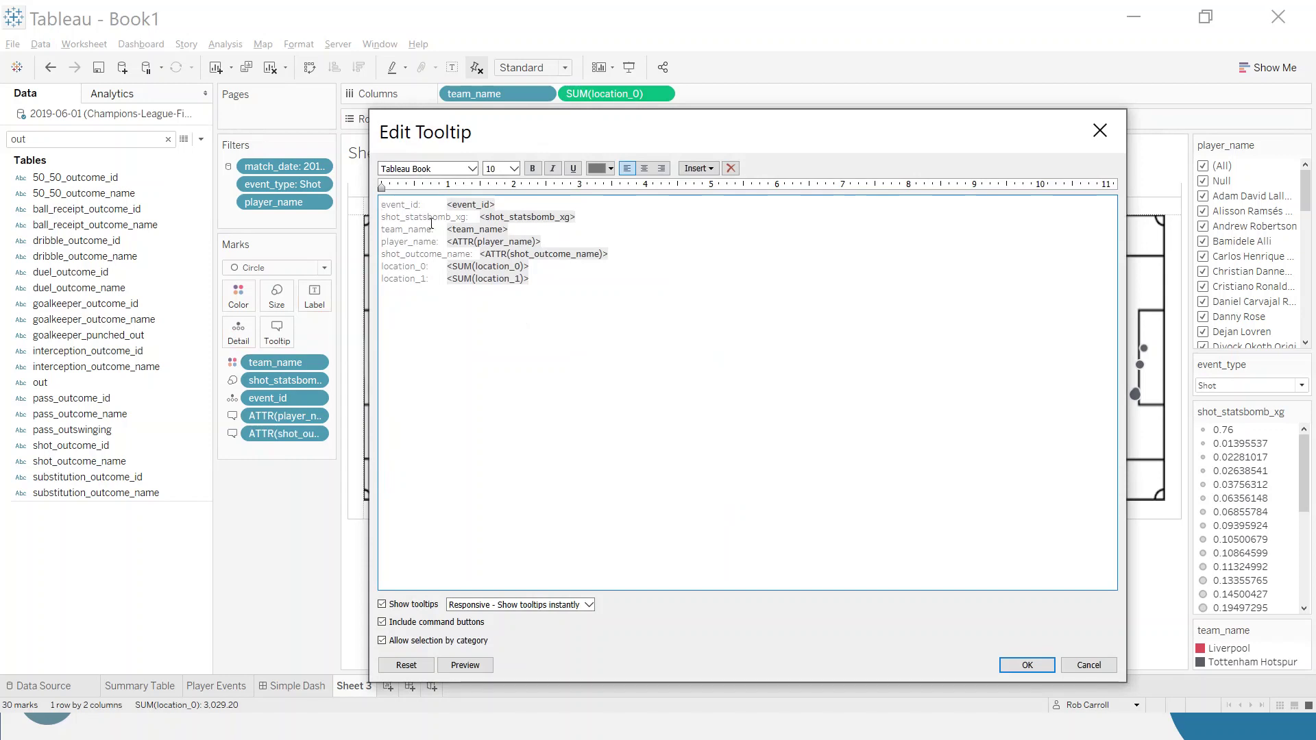
pyautogui.press('Return')
pyautogui.press('Return')
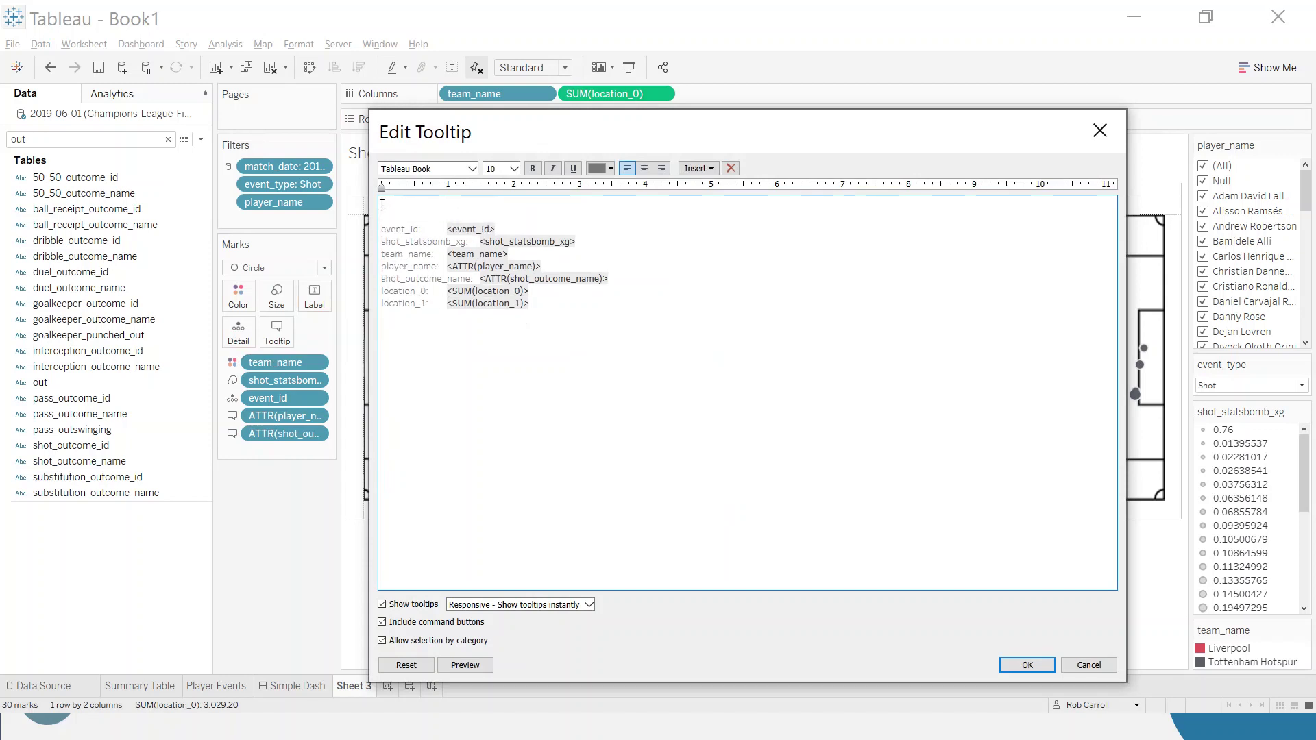
pyautogui.moveTo(560, 267); pyautogui.dragTo(446, 266)
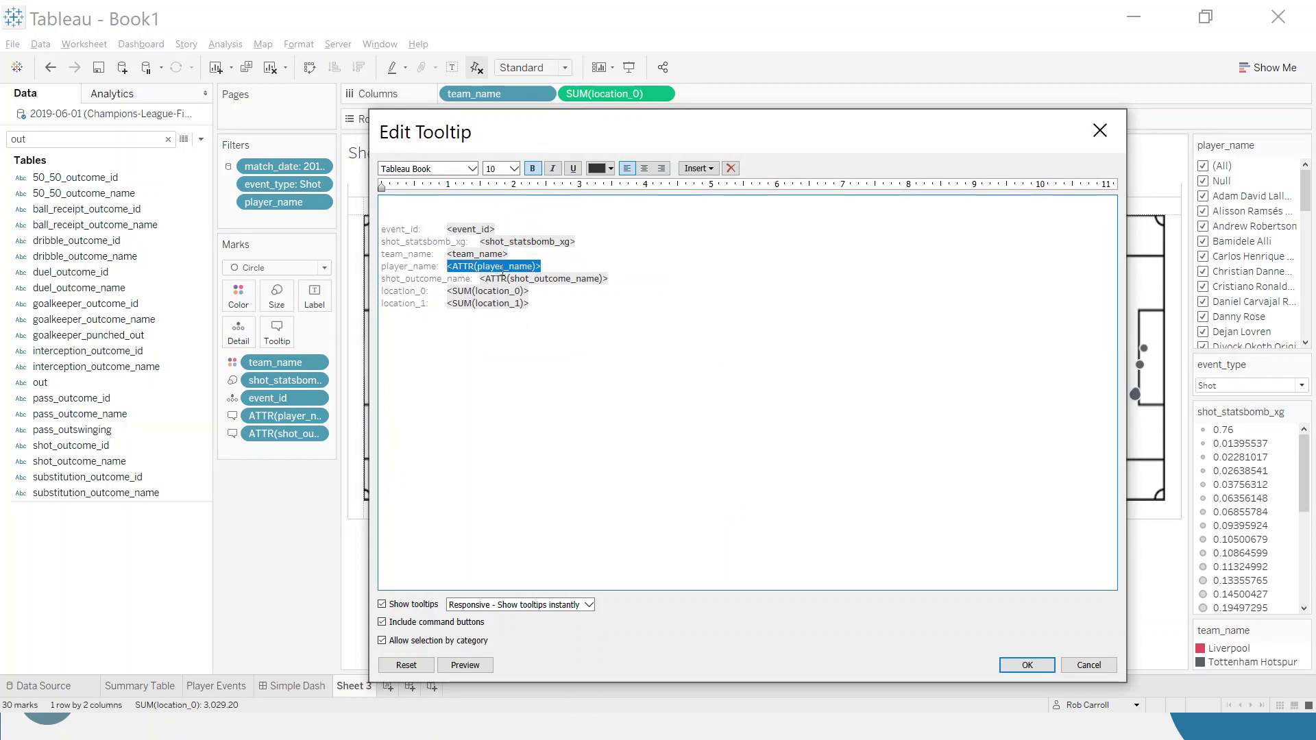
pyautogui.click(425, 266)
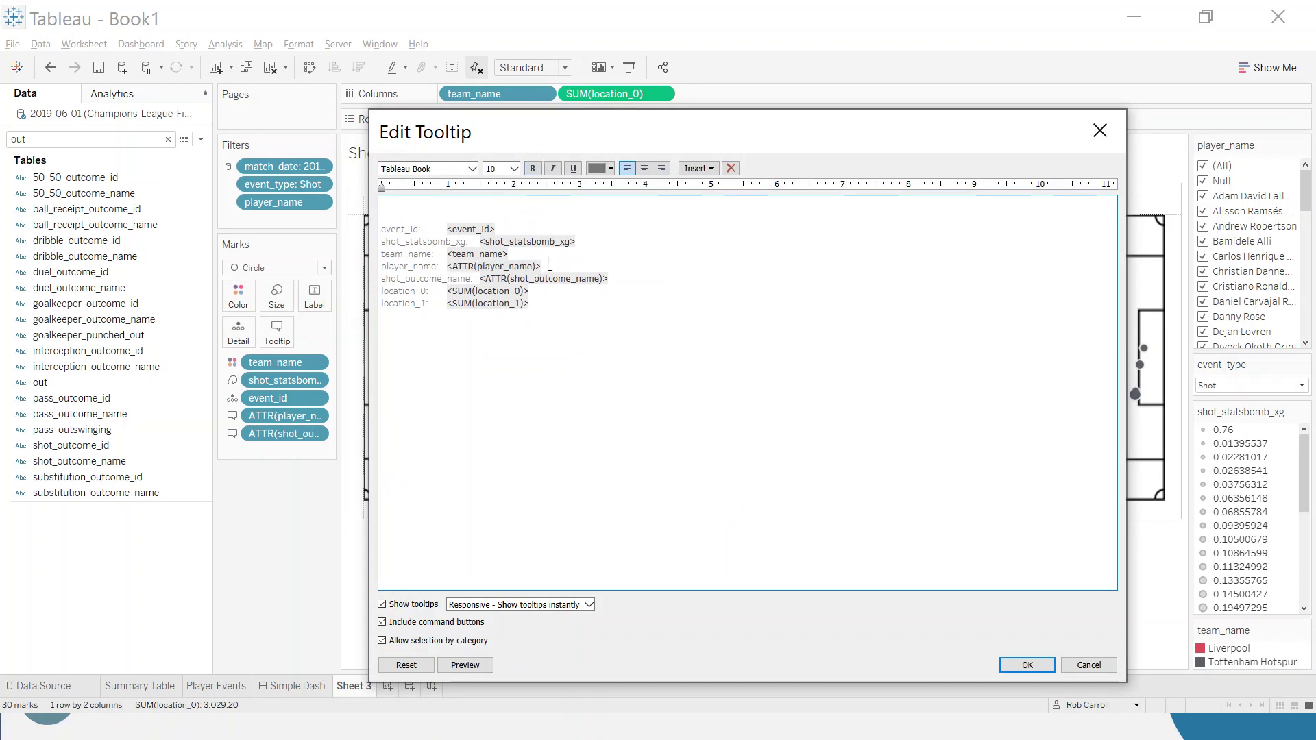
pyautogui.moveTo(550, 266); pyautogui.dragTo(449, 266)
pyautogui.hotkey('ctrl', 'c')
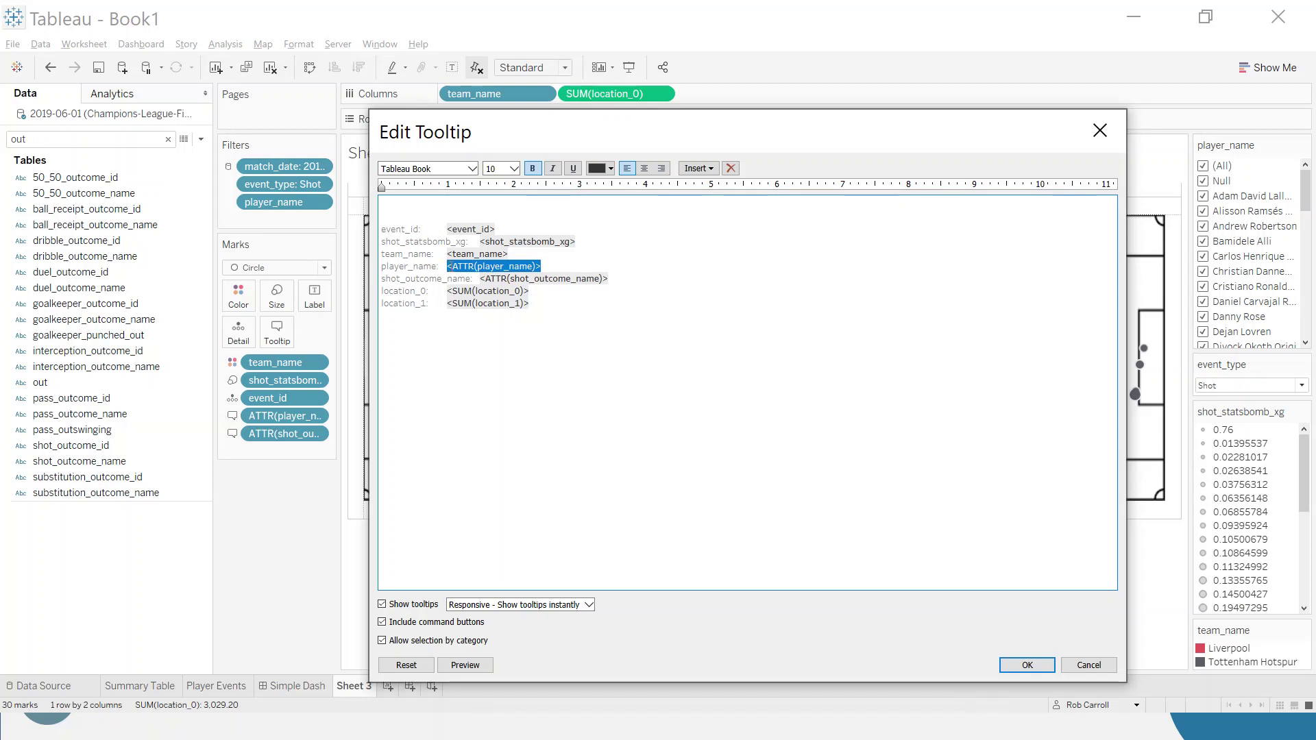
pyautogui.press('Delete')
pyautogui.click(399, 202)
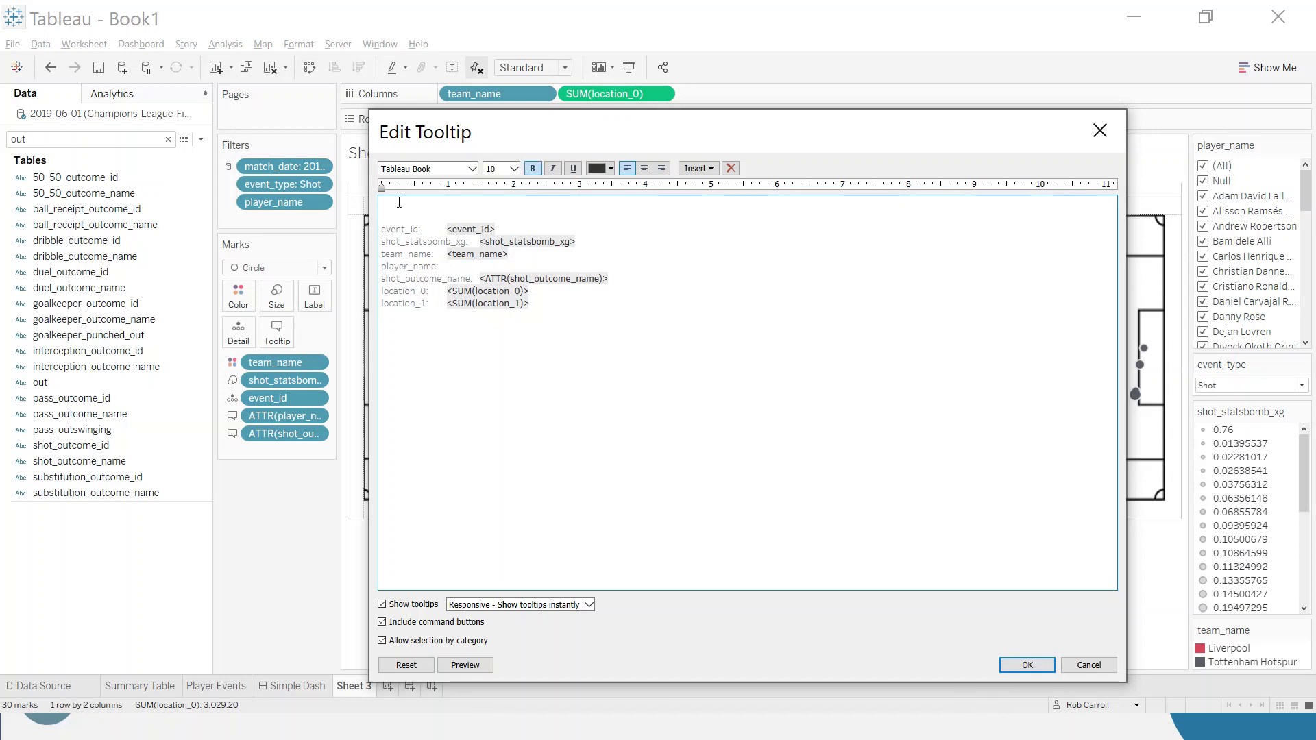
pyautogui.hotkey('ctrl', 'v')
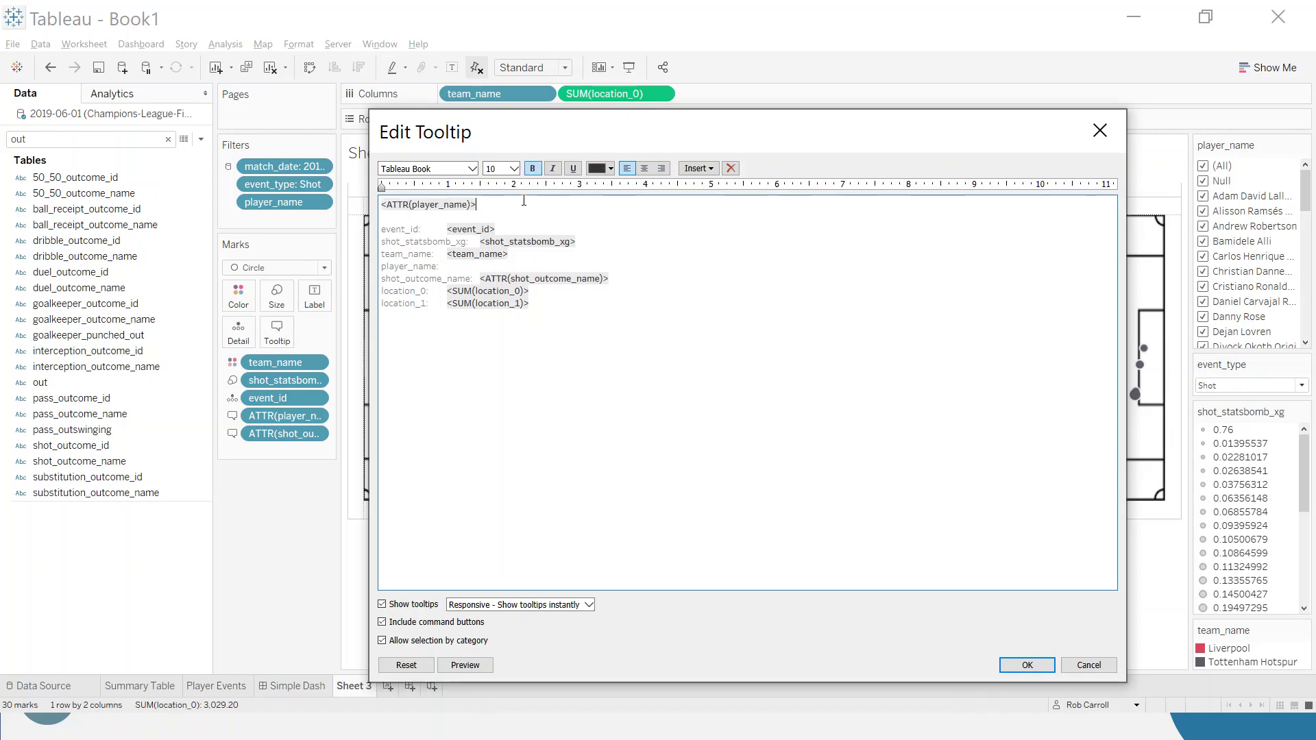
pyautogui.write('|')
# Move the shot_outcome_name value to the tooltip's first line, after the "|" separator
pyautogui.moveTo(609, 279); pyautogui.dragTo(481, 274)
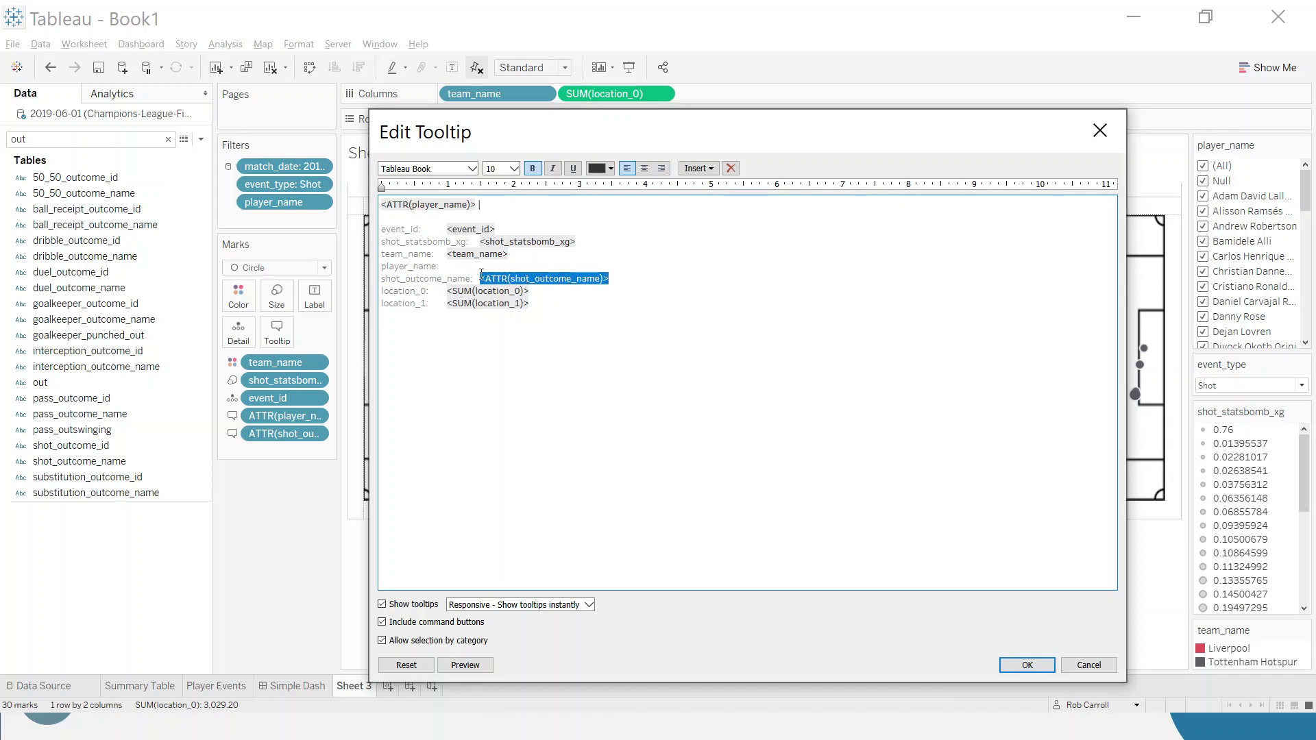
pyautogui.hotkey('ctrl', 'x')
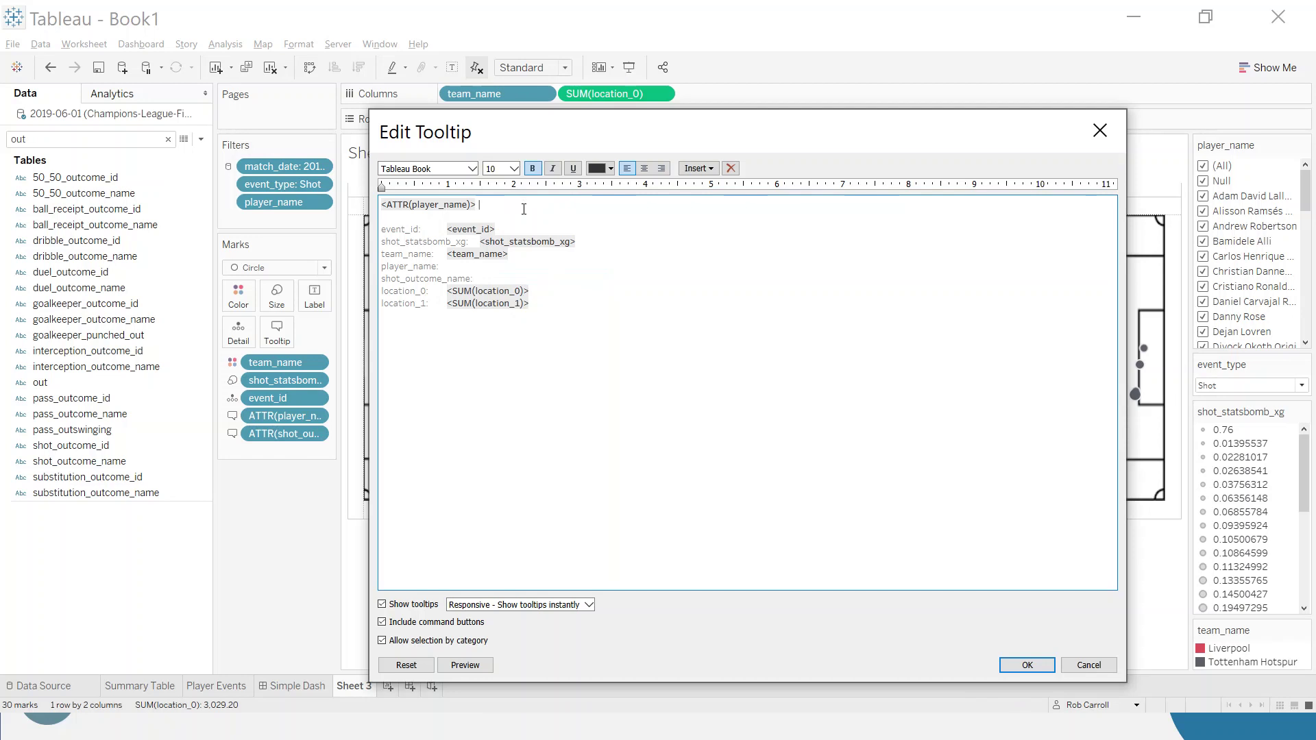
pyautogui.click(524, 209)
pyautogui.hotkey('ctrl', 'v')
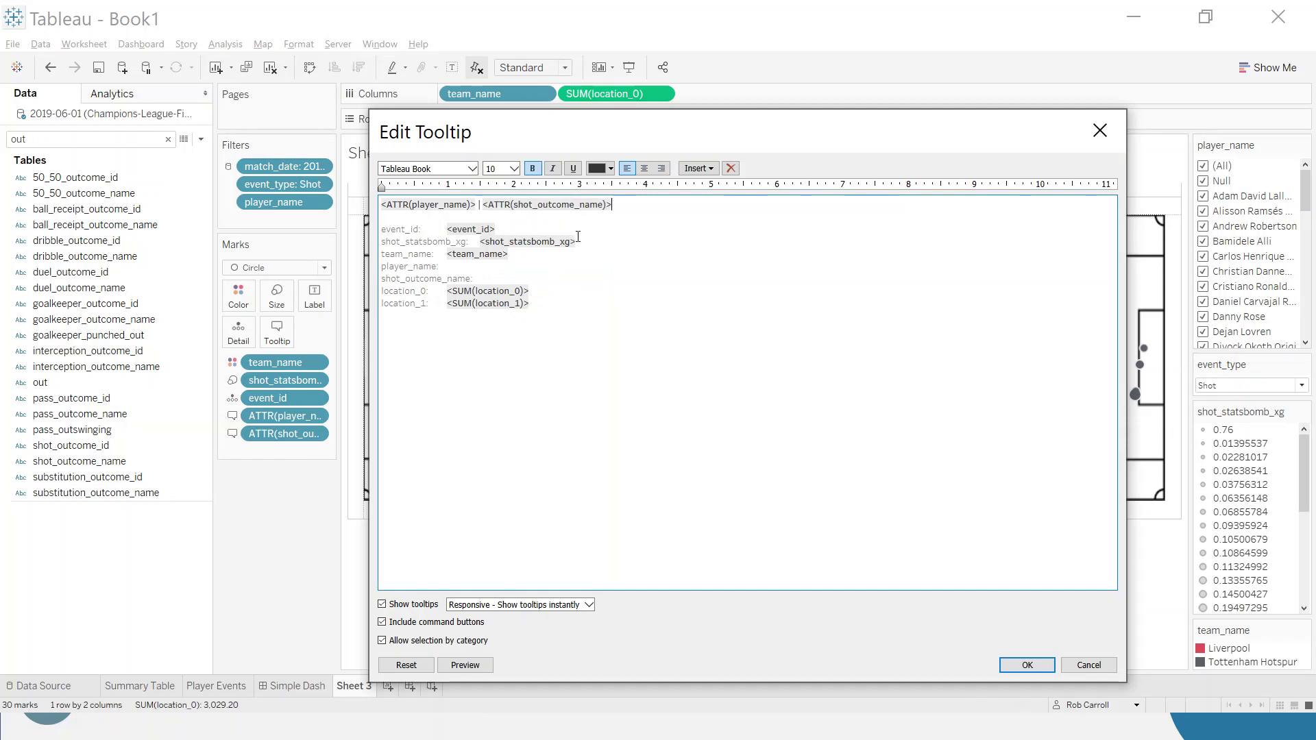
# Delete the event_id line from the tooltip and shorten the shot_statsbomb_xg label to "xg:"
pyautogui.moveTo(526, 234); pyautogui.dragTo(381, 233)
pyautogui.press('Delete')
pyautogui.press('Delete')
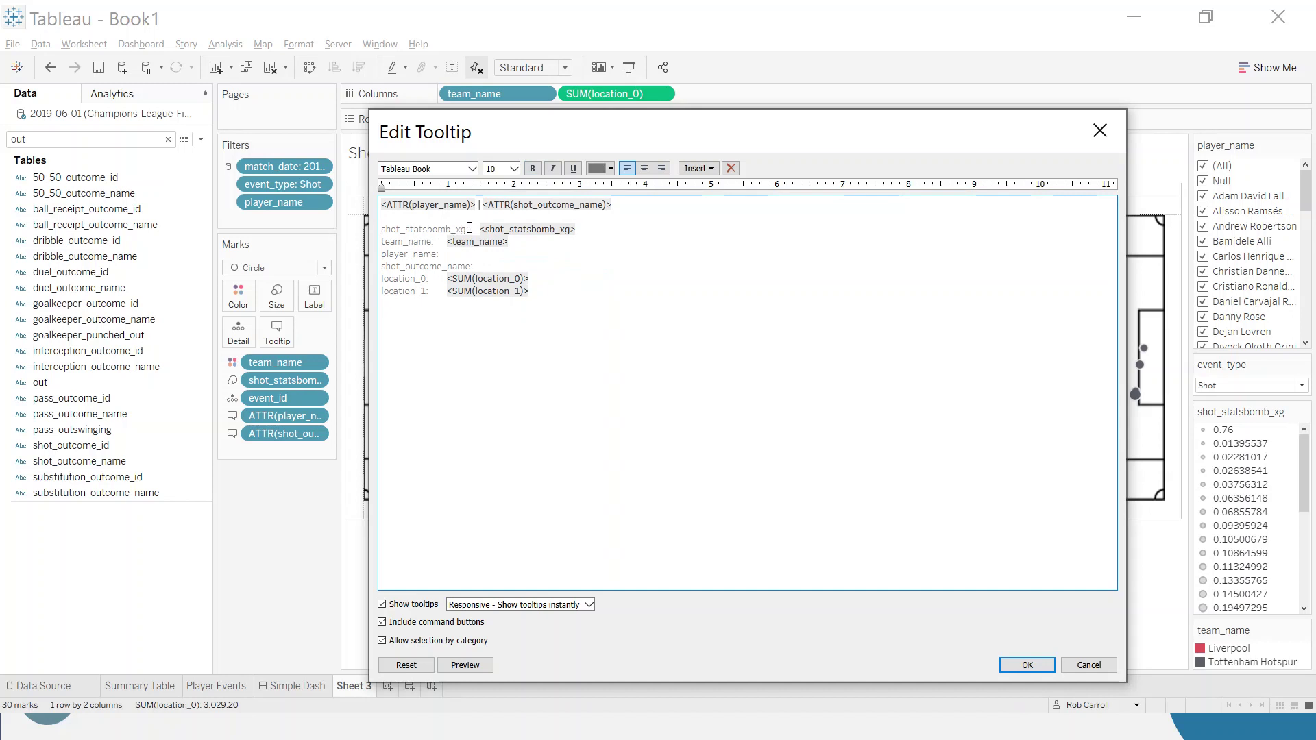
pyautogui.moveTo(457, 228); pyautogui.dragTo(381, 229)
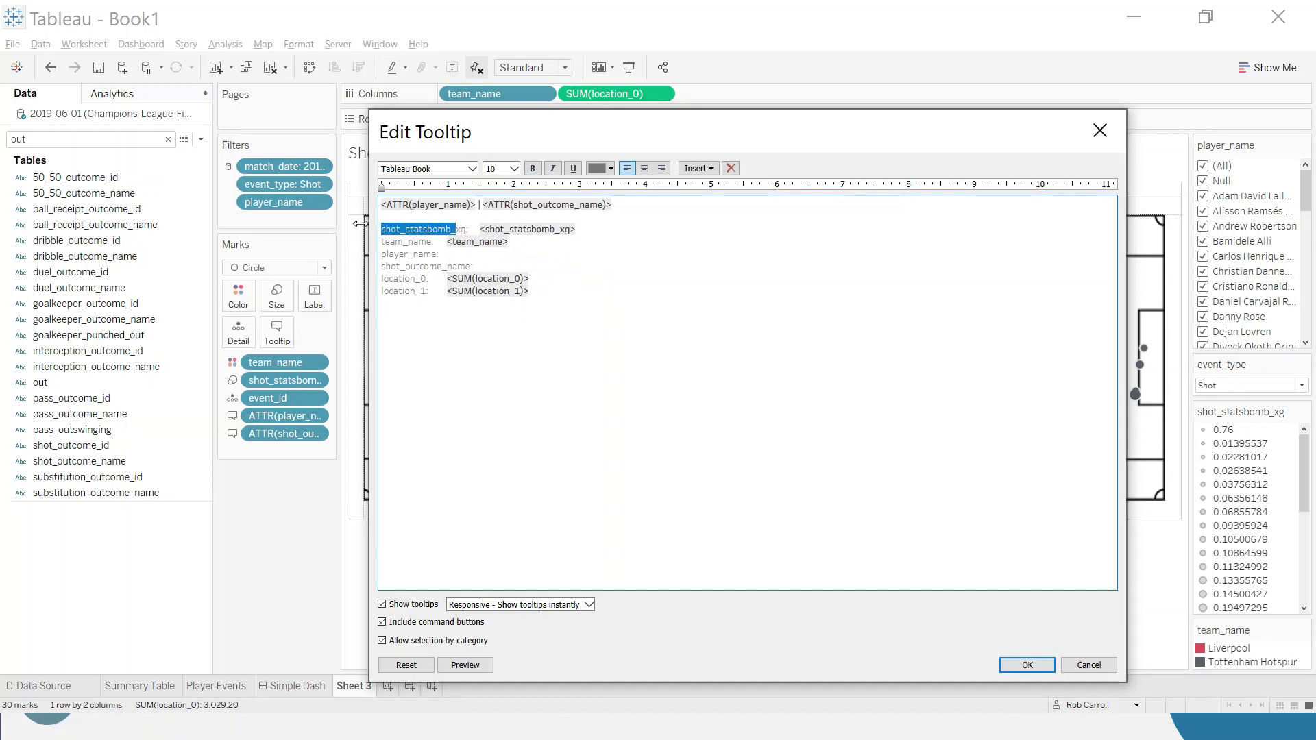
pyautogui.press('Delete')
# Delete every tooltip line below the xg line, apply the edit and check the tooltips on several Liverpool shots
pyautogui.moveTo(560, 300); pyautogui.dragTo(374, 251)
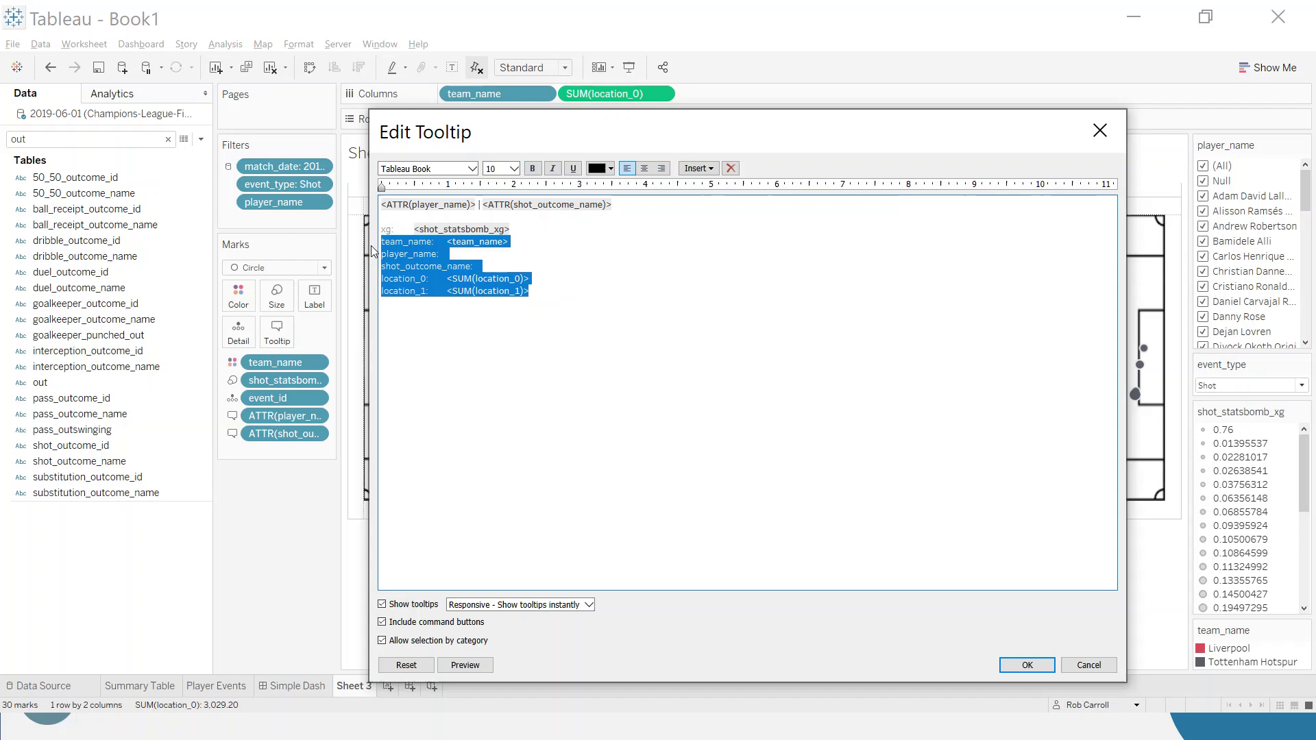
pyautogui.press('Delete')
pyautogui.press('BackSpace')
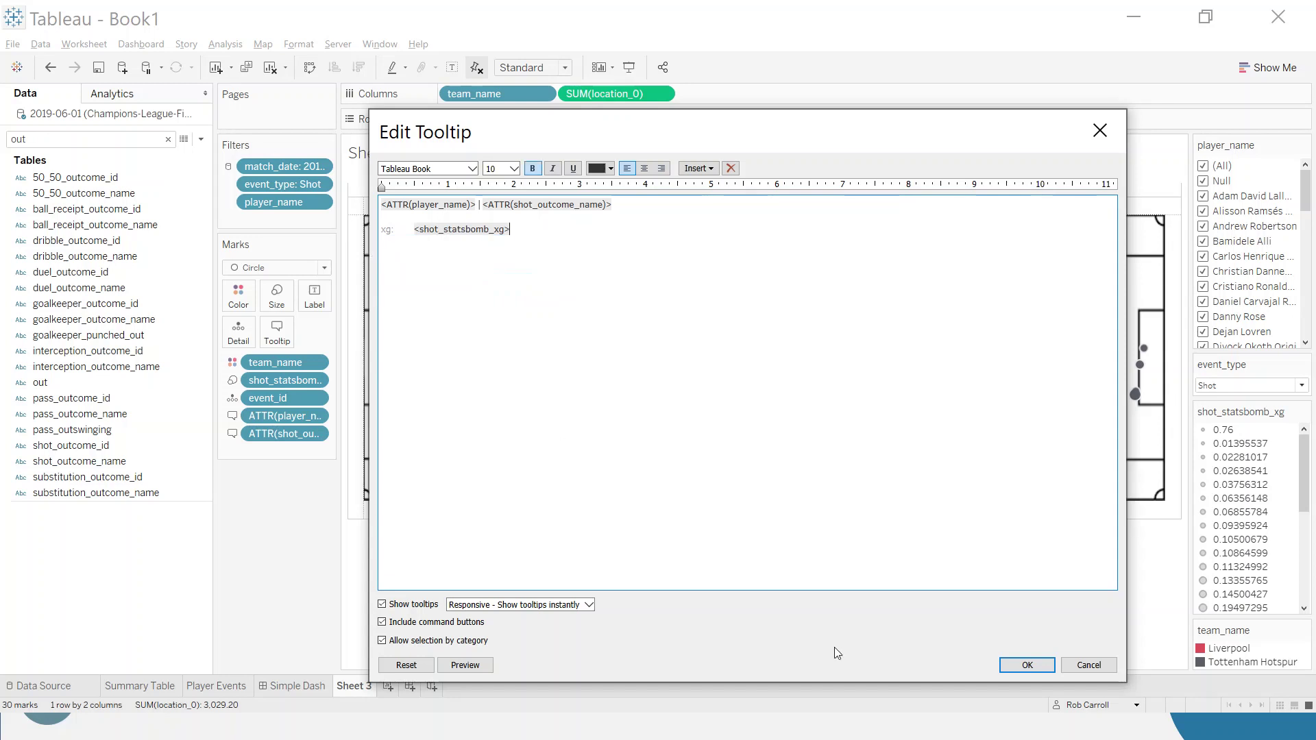
pyautogui.click(1026, 665)
pyautogui.moveTo(704, 356)
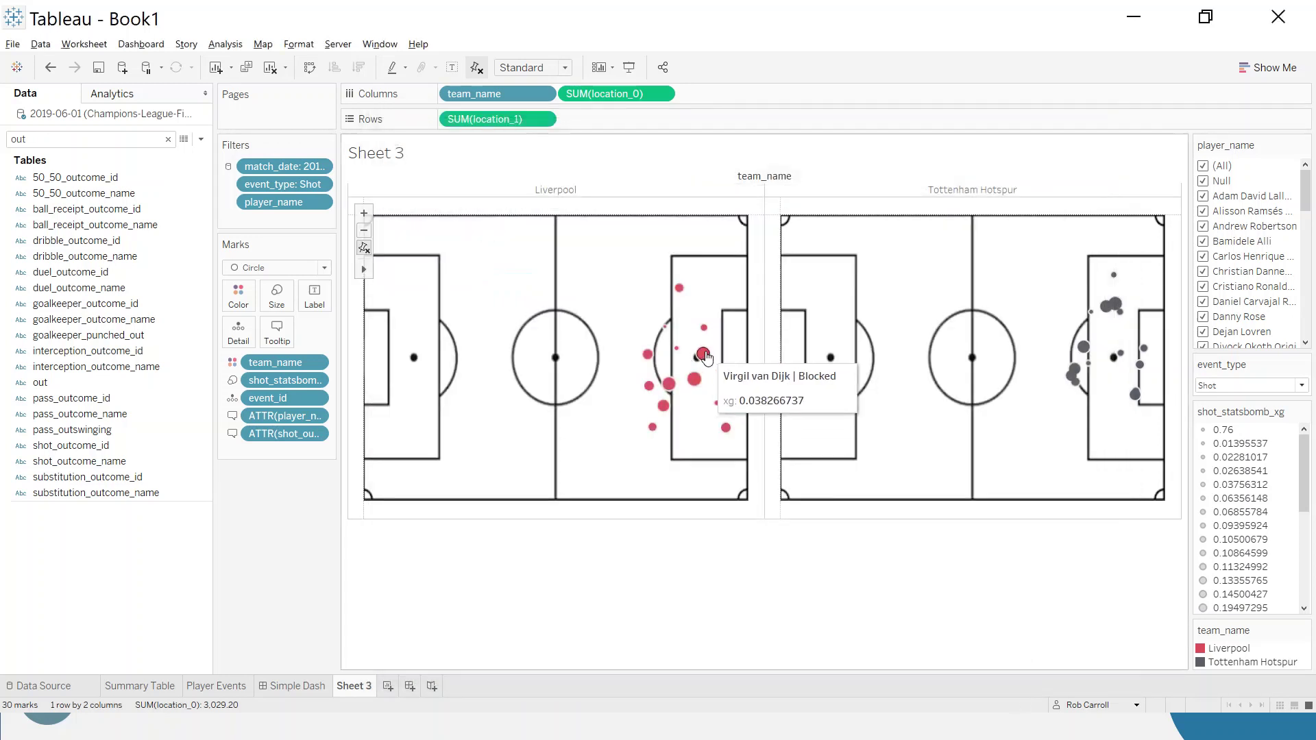
pyautogui.moveTo(695, 380)
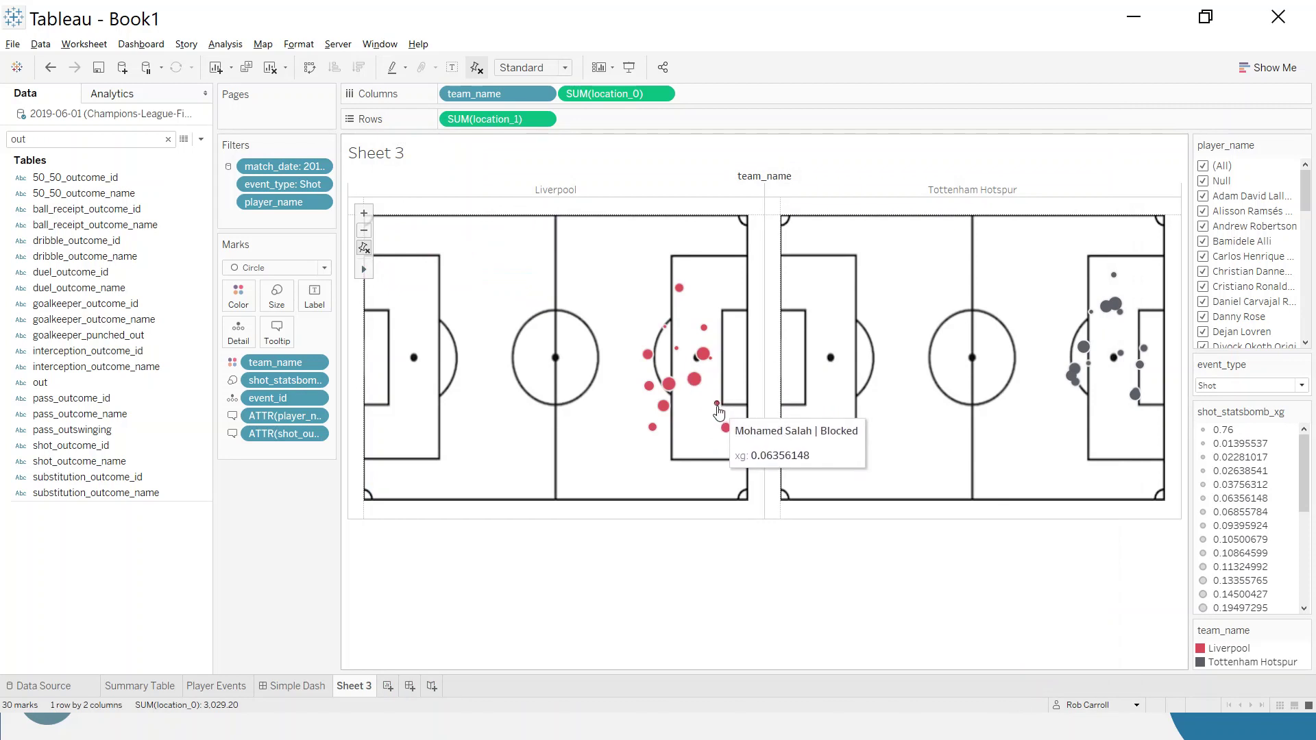
pyautogui.moveTo(727, 429)
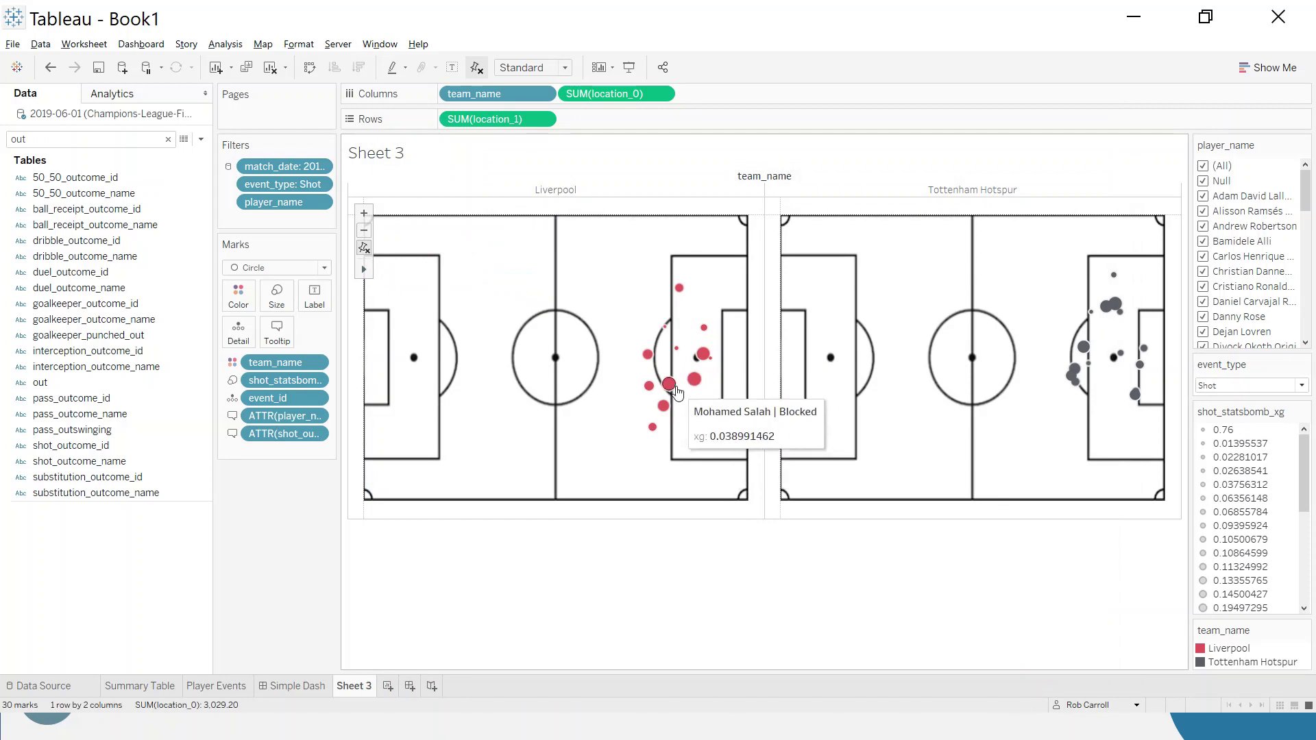
pyautogui.moveTo(664, 406)
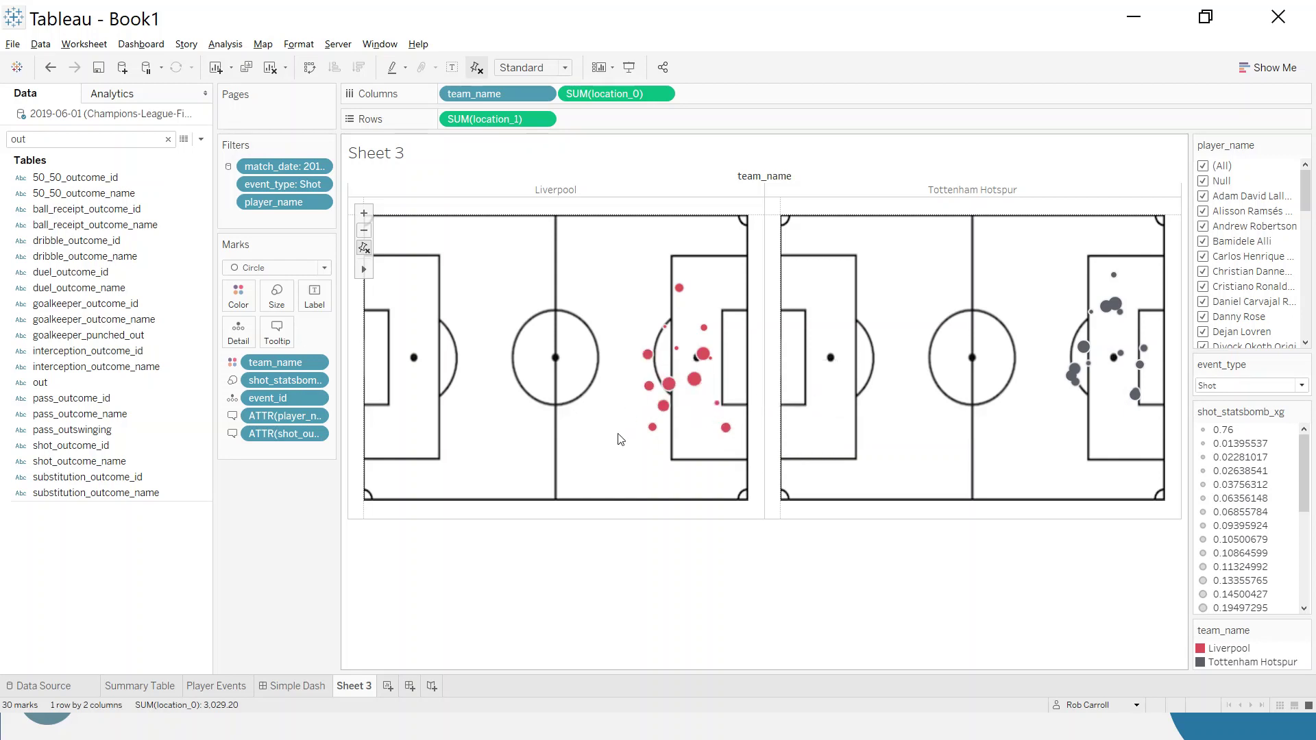
# Change the mark type to Shape and assign shot_outcome_name to the marks' shape
pyautogui.click(283, 269)
pyautogui.click(268, 386)
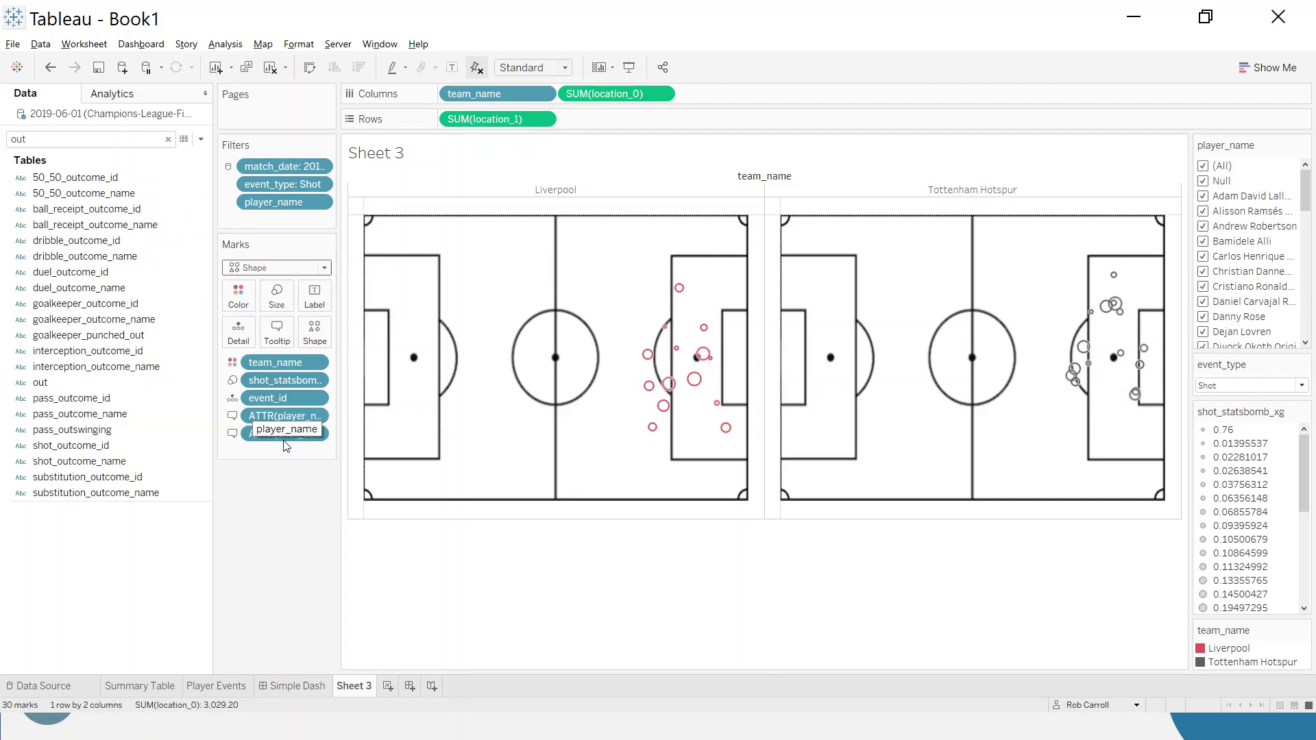
pyautogui.moveTo(285, 441); pyautogui.dragTo(318, 336)
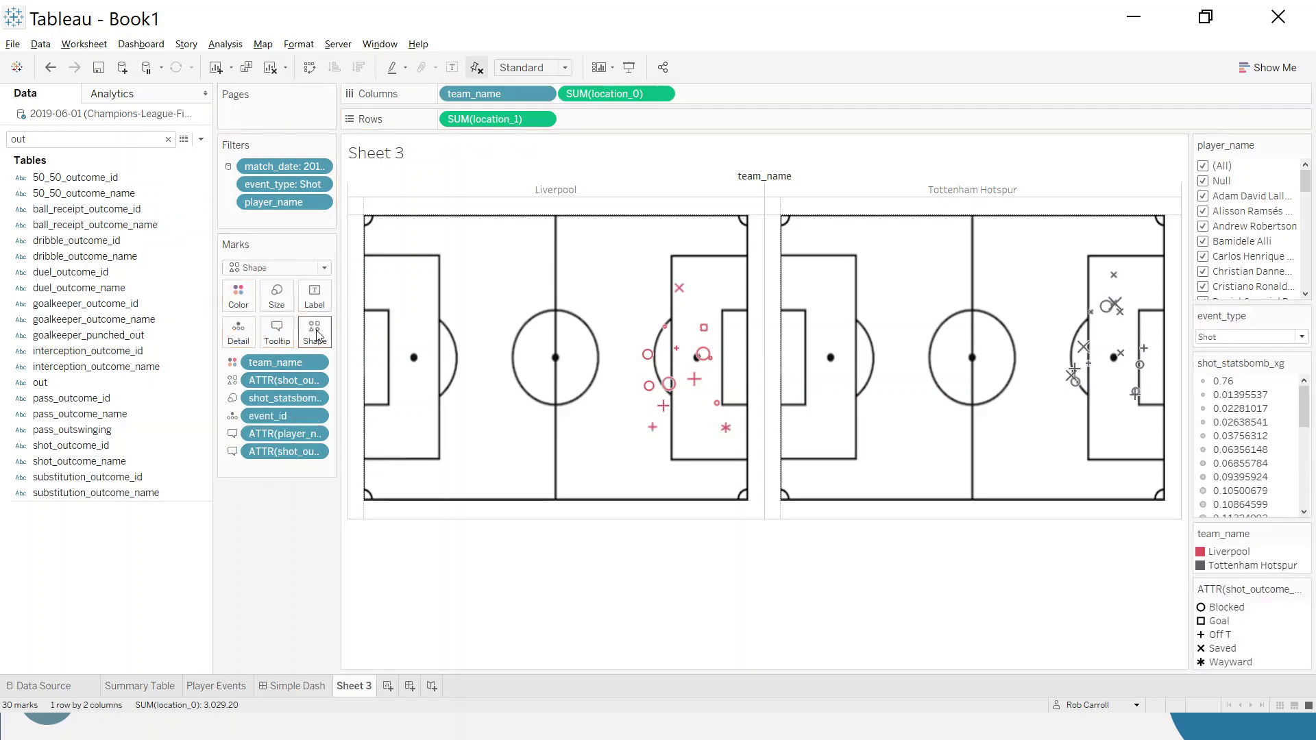
# Edit the shot outcome shapes, assigning the filled circle from the Filled palette to every outcome except Goal
pyautogui.click(315, 333)
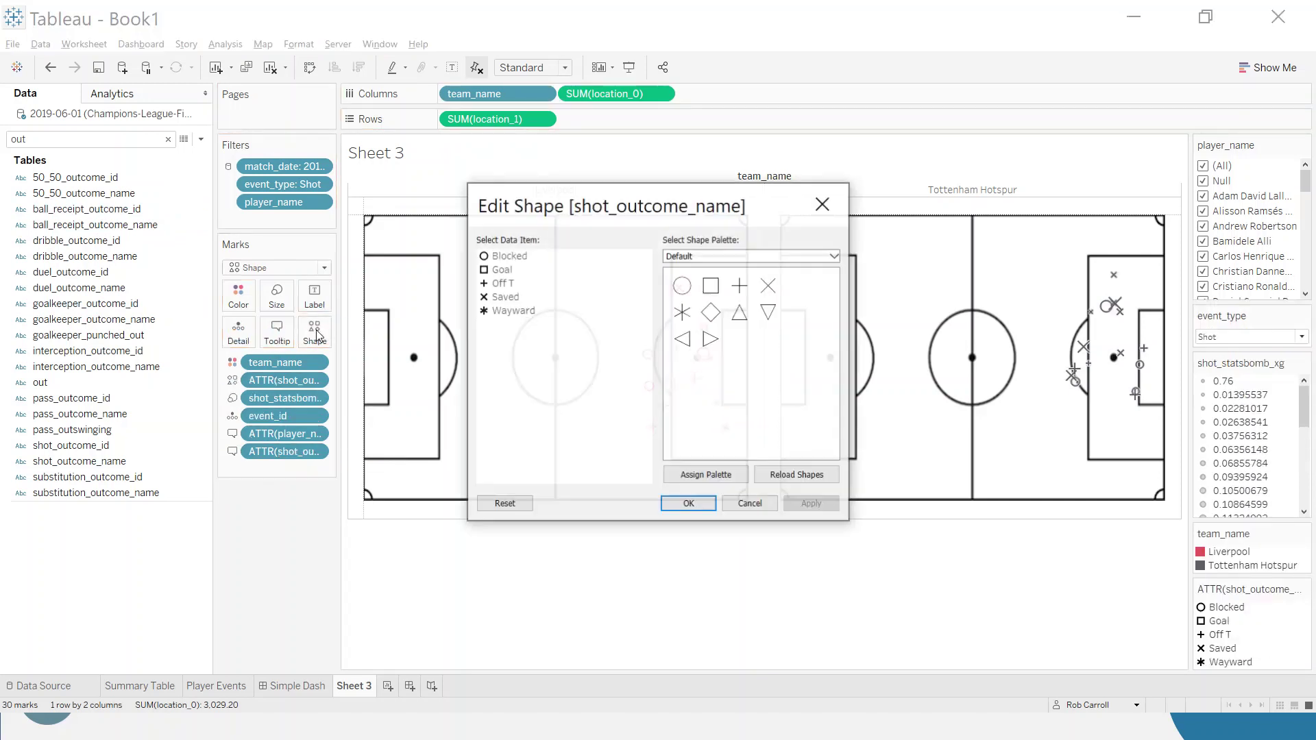
pyautogui.click(509, 258)
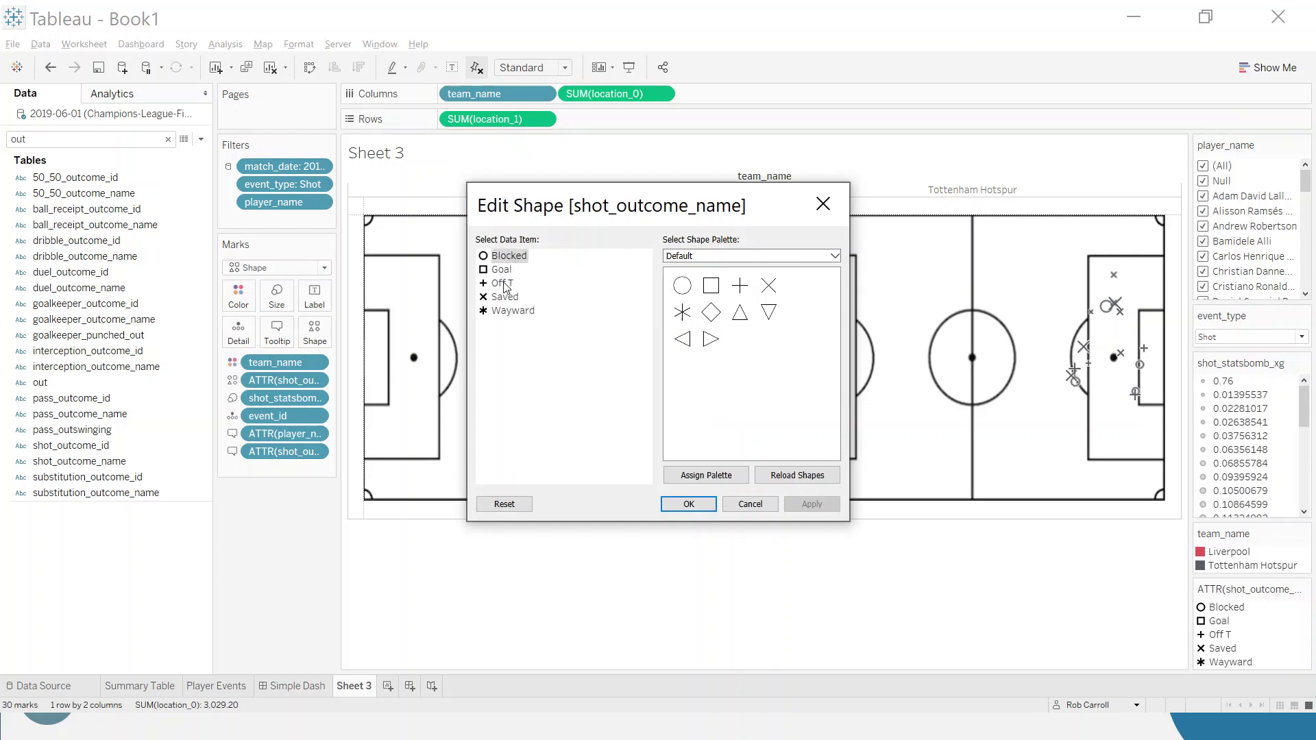
pyautogui.keyDown('shift'); pyautogui.click(524, 310); pyautogui.keyUp('shift')
pyautogui.click(682, 285)
pyautogui.click(685, 256)
pyautogui.click(708, 280)
pyautogui.click(682, 285)
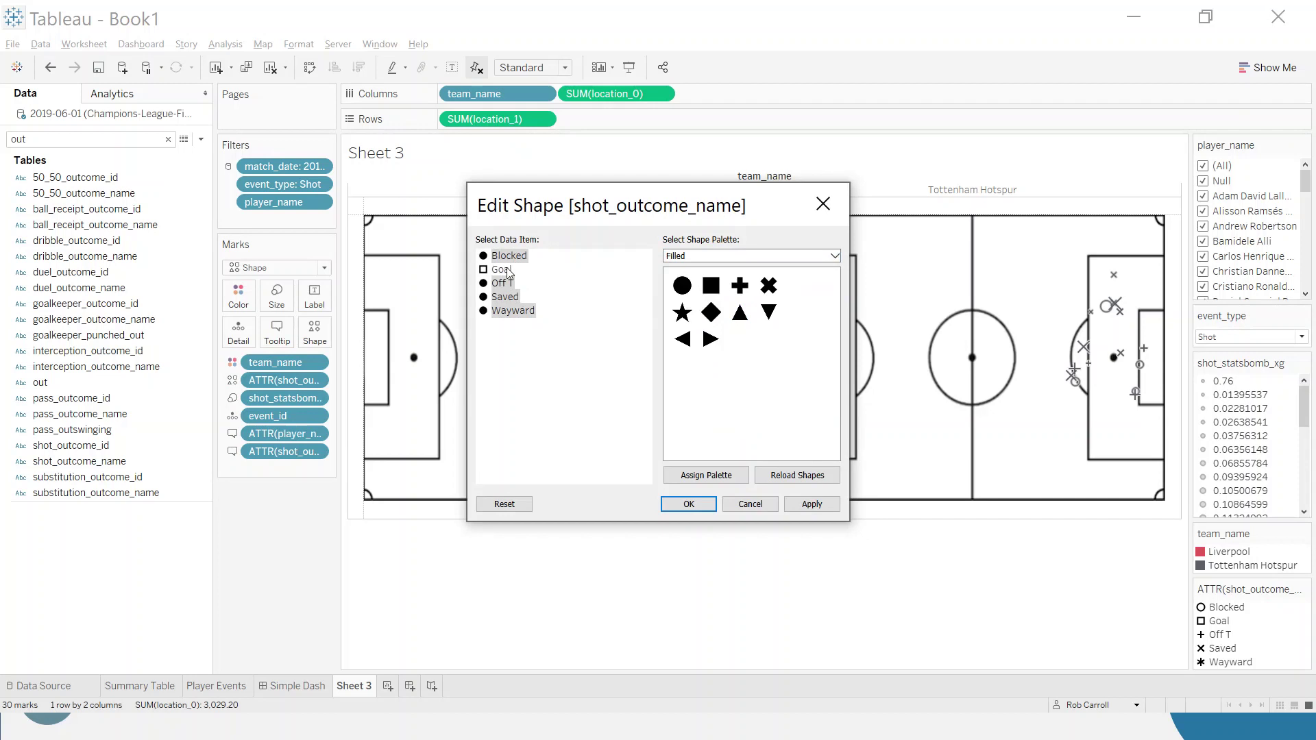
# Assign the filled square to the Goal outcome and apply the shape assignments
pyautogui.click(500, 270)
pyautogui.click(711, 285)
pyautogui.click(812, 504)
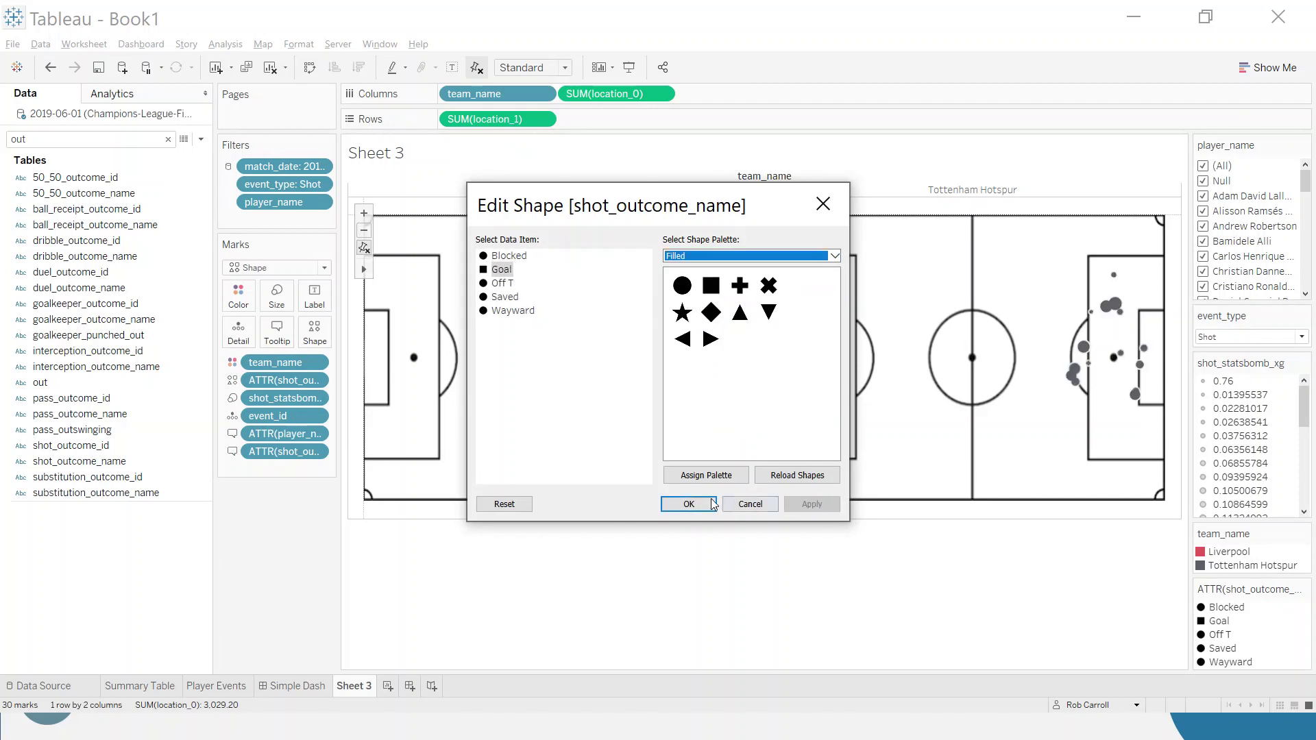
pyautogui.click(689, 505)
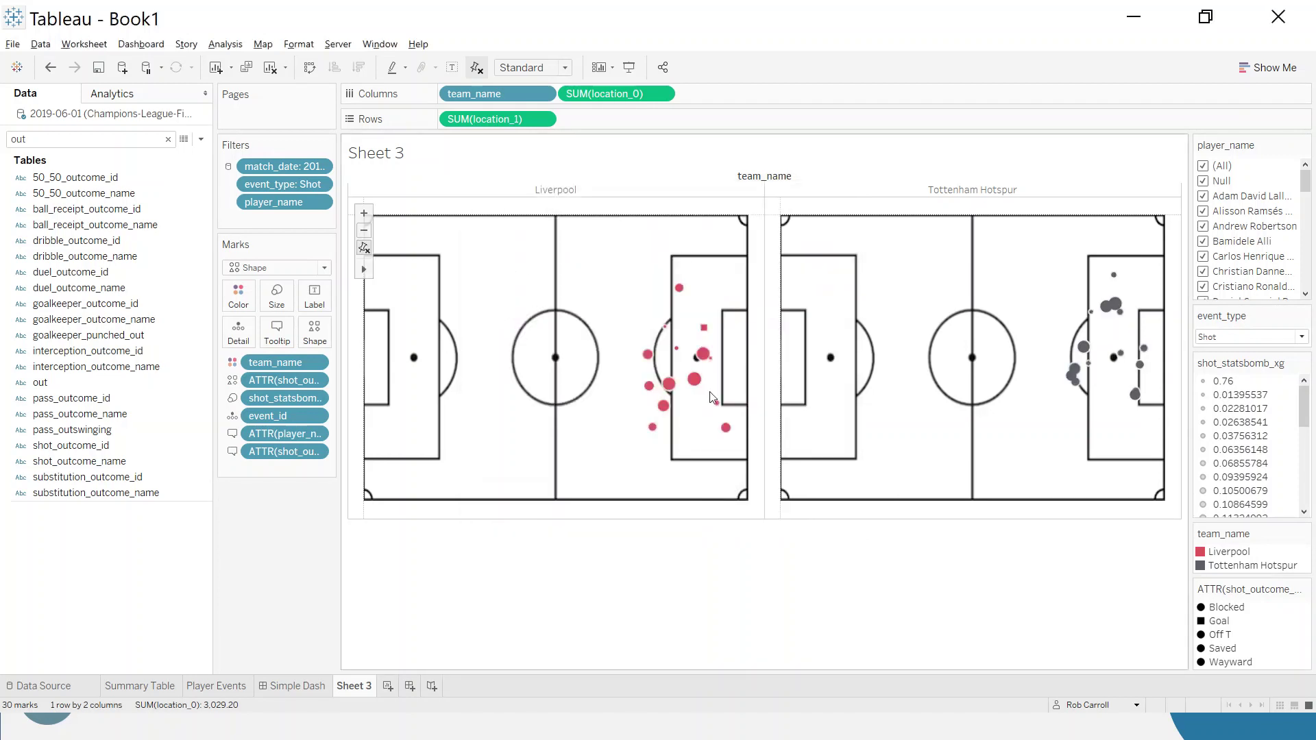
# Widen the Marks card, find the field matching "xg" and change shot_statsbomb_xg's data type to a decimal number
pyautogui.moveTo(339, 430); pyautogui.dragTo(361, 429)
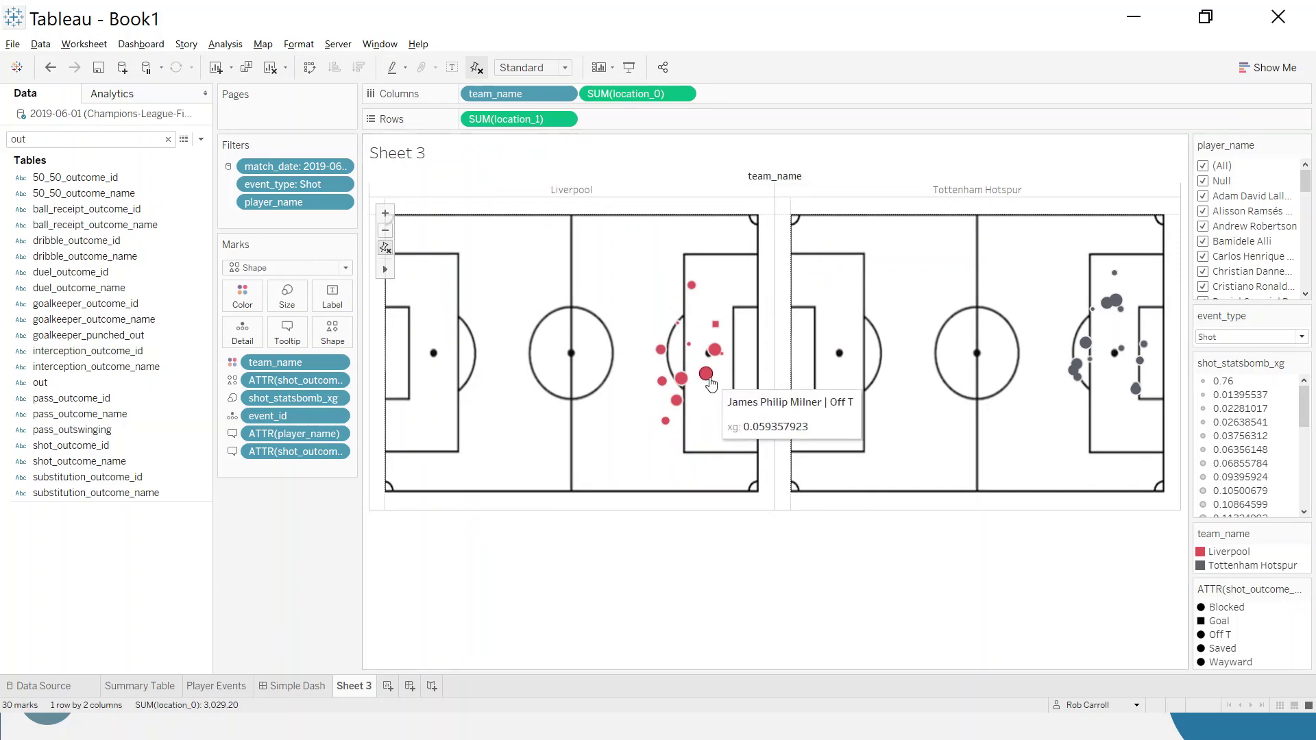
pyautogui.click(69, 135)
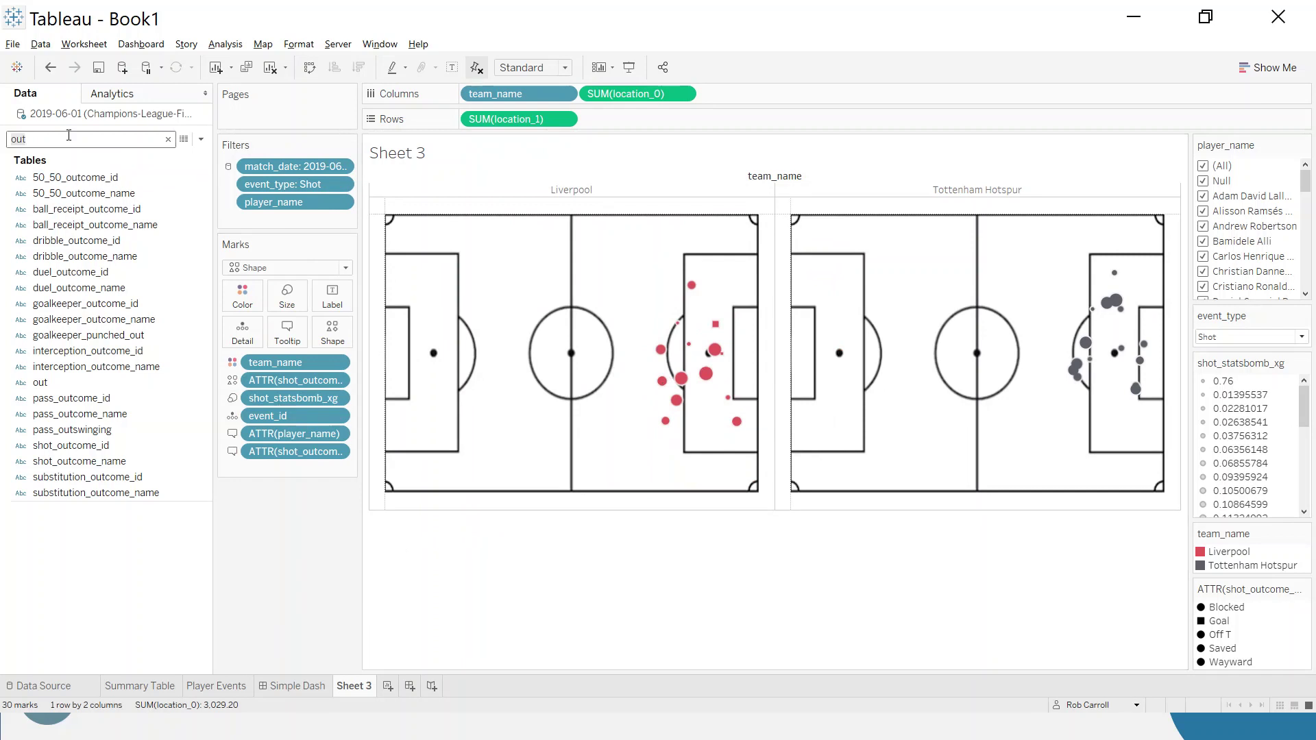
pyautogui.write('xg')
pyautogui.click(24, 177)
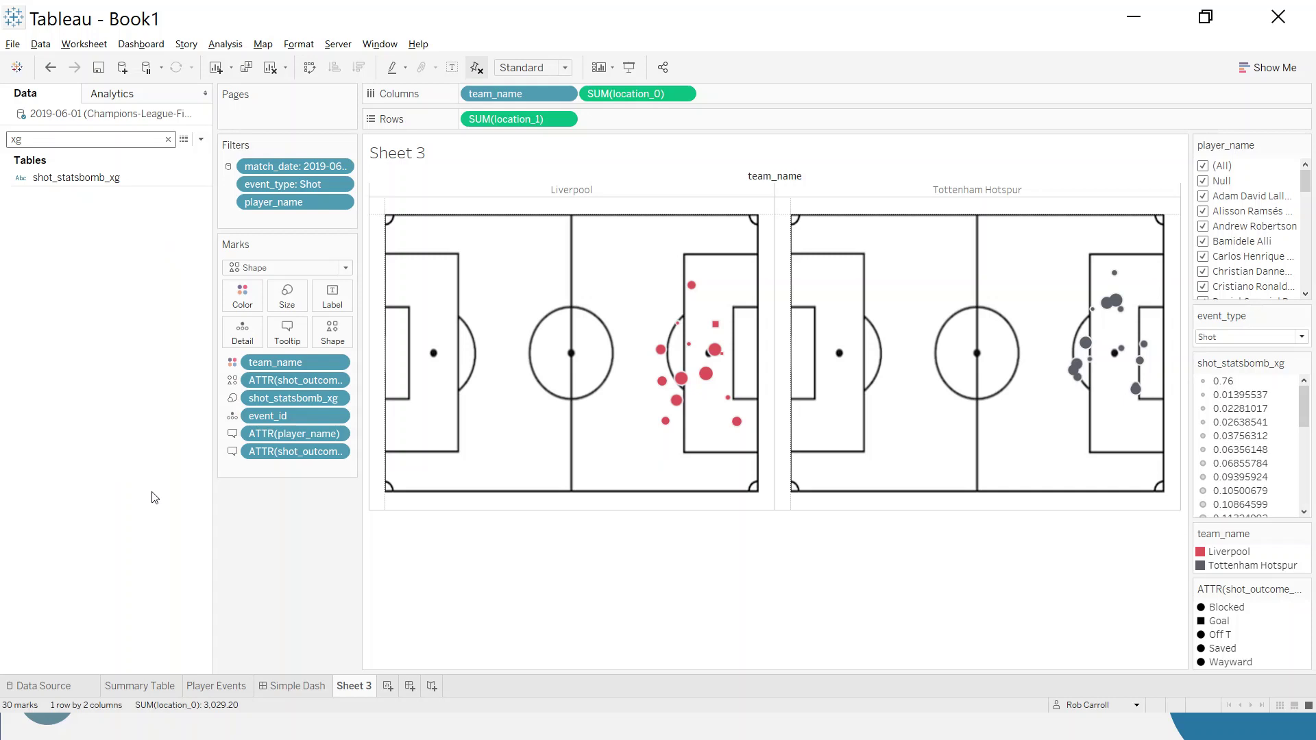
pyautogui.click(20, 182)
pyautogui.click(87, 205)
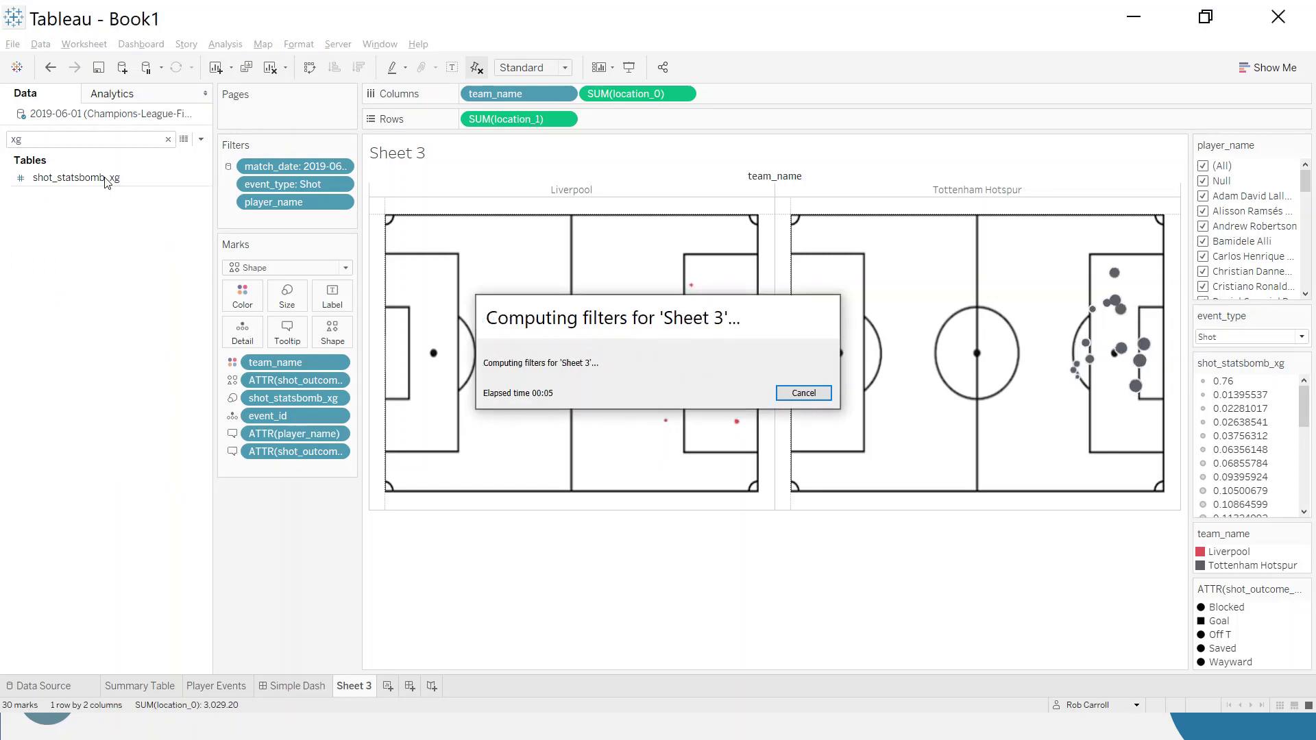
# Size the marks by the numeric shot_statsbomb_xg field and check the xg tooltips on shots of both teams
pyautogui.moveTo(103, 177); pyautogui.dragTo(287, 302)
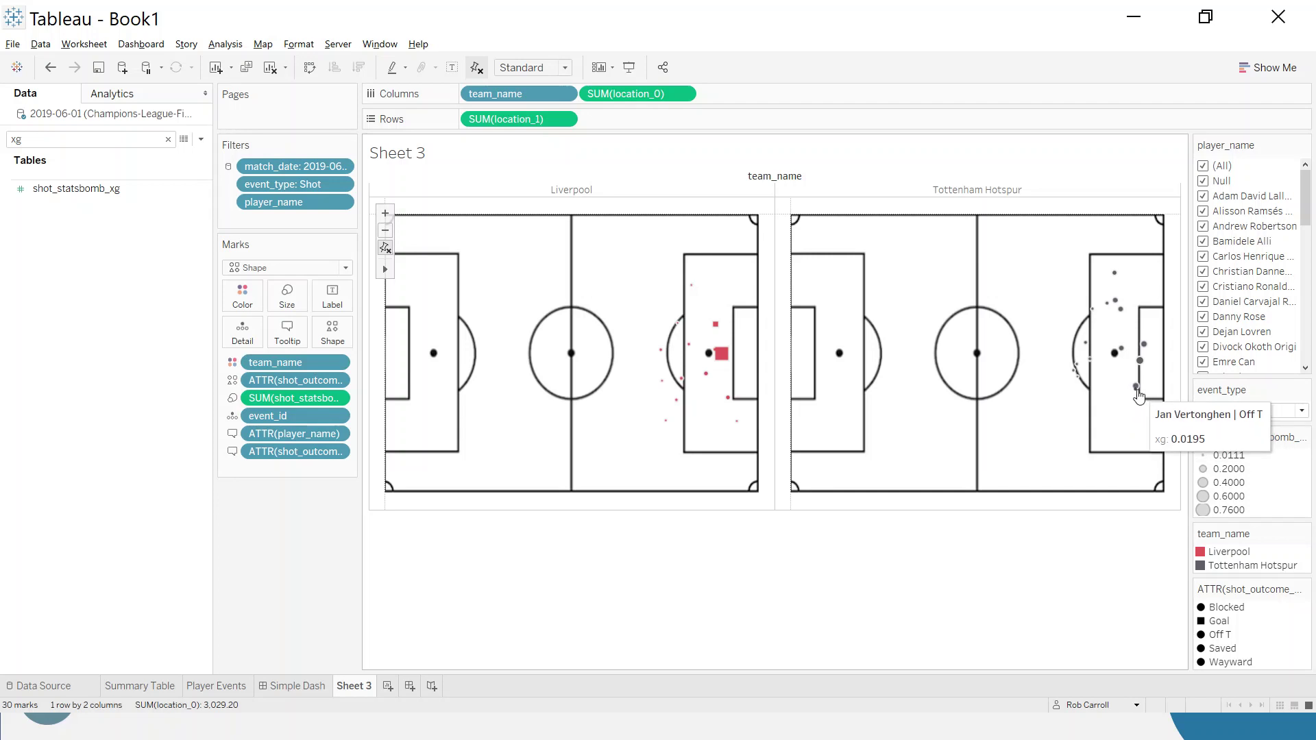
pyautogui.moveTo(1140, 364)
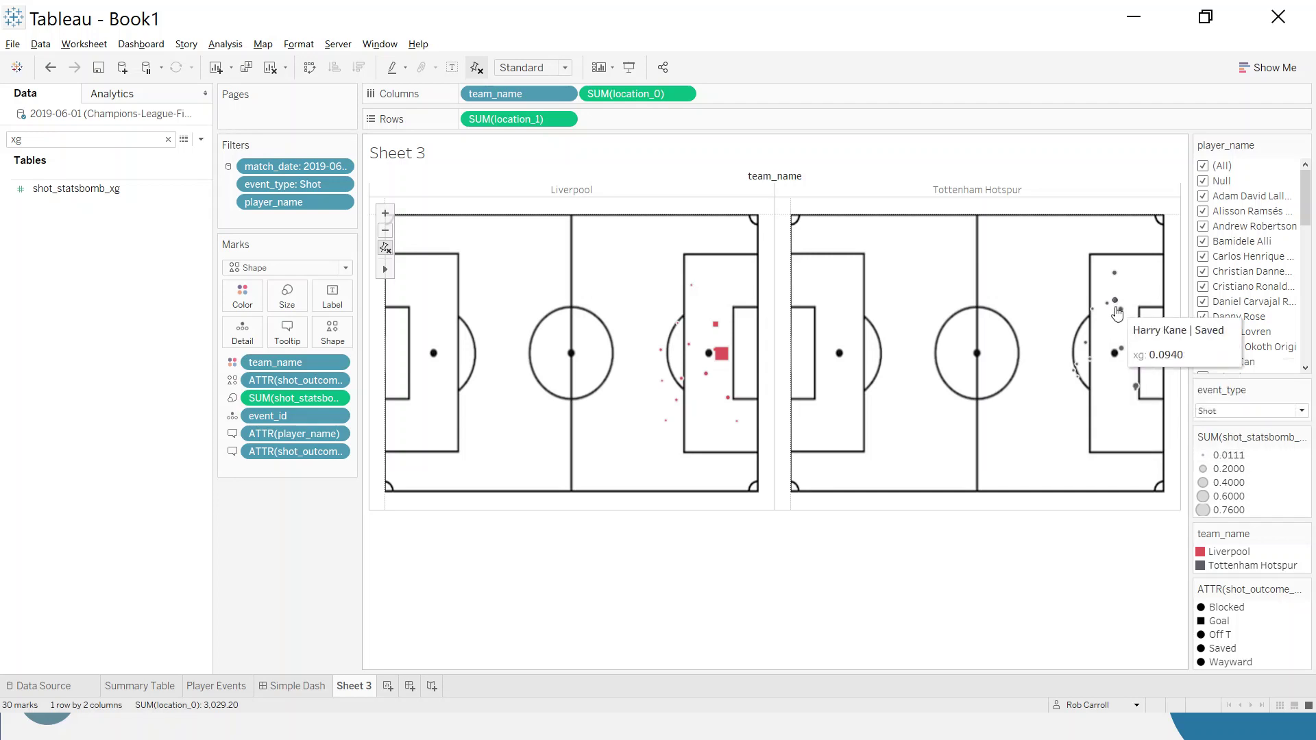
pyautogui.moveTo(726, 361)
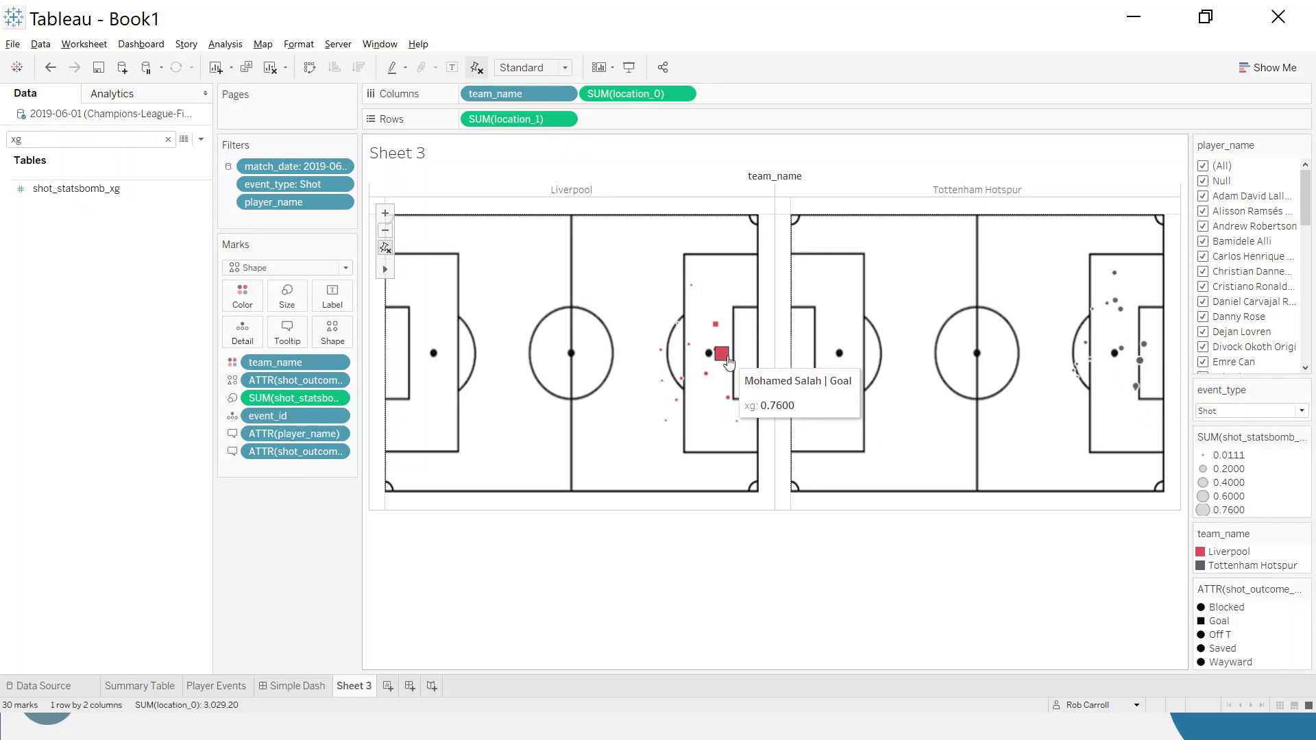
pyautogui.moveTo(717, 331)
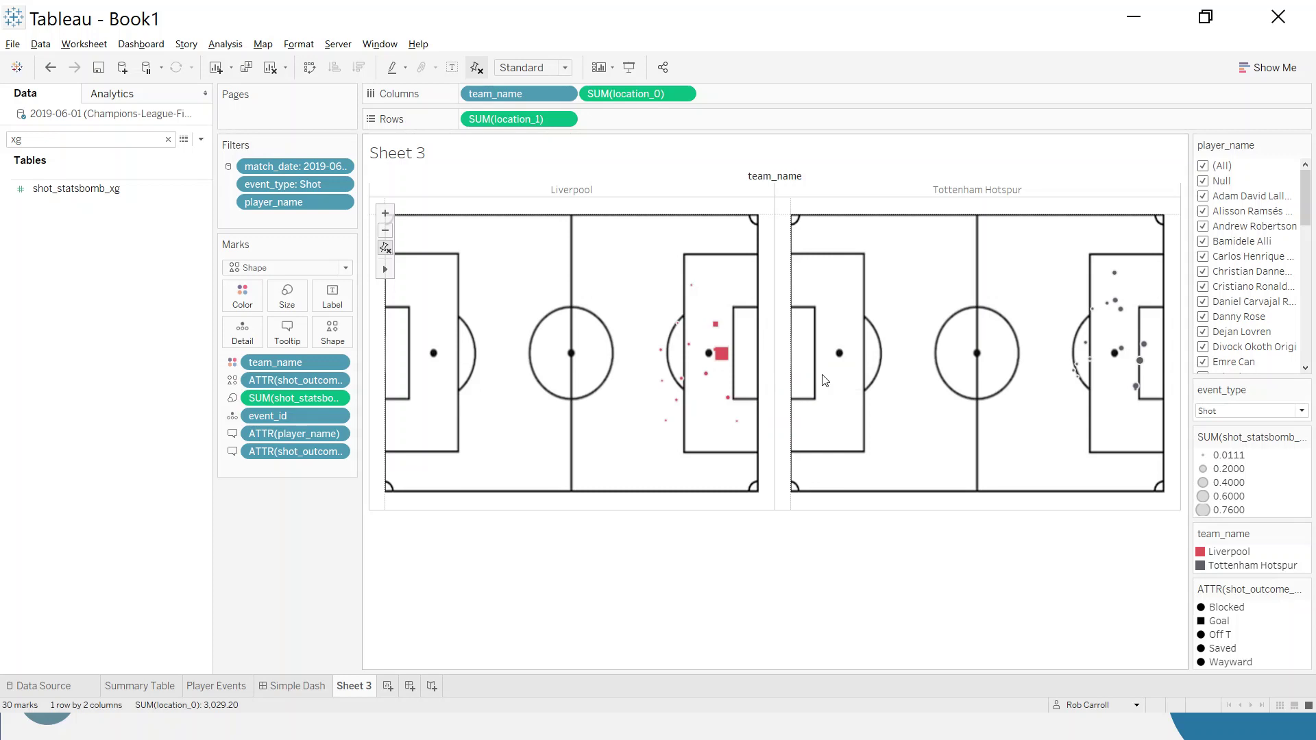
# Slightly increase the overall size of the shot marks
pyautogui.click(290, 302)
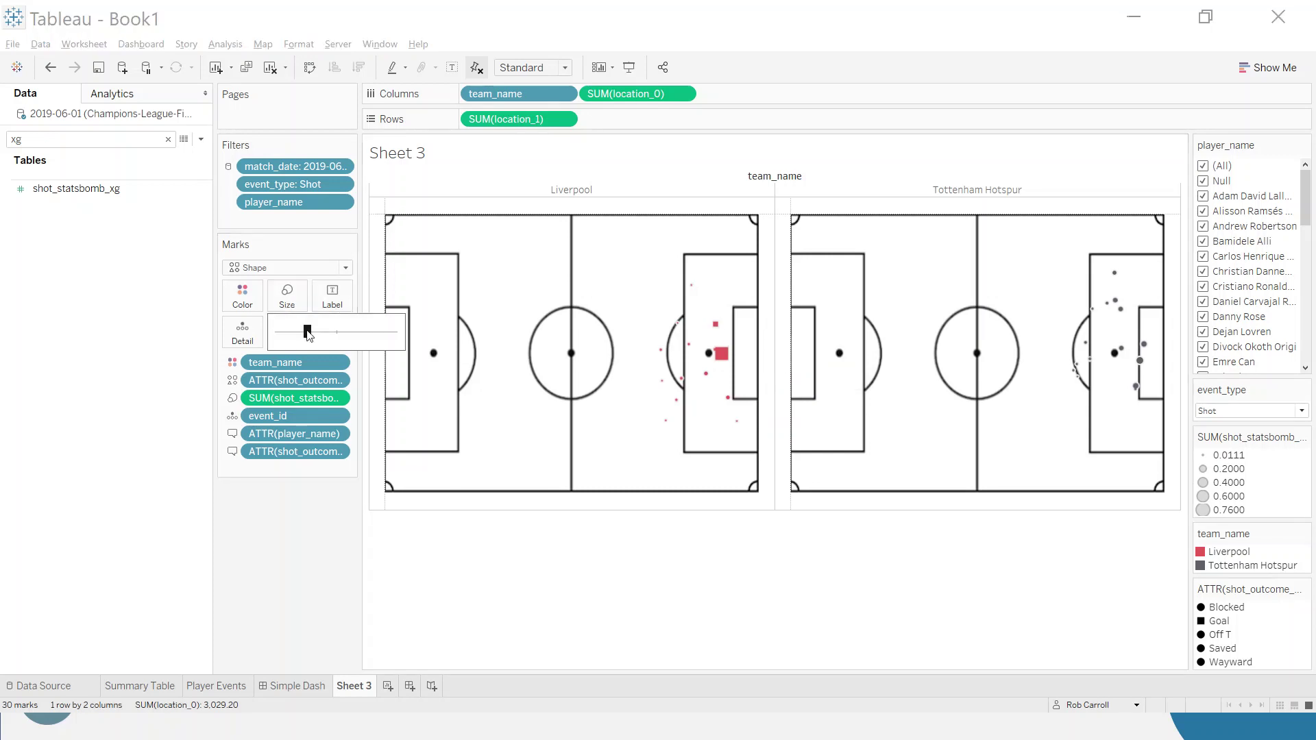
pyautogui.moveTo(332, 335); pyautogui.dragTo(326, 336)
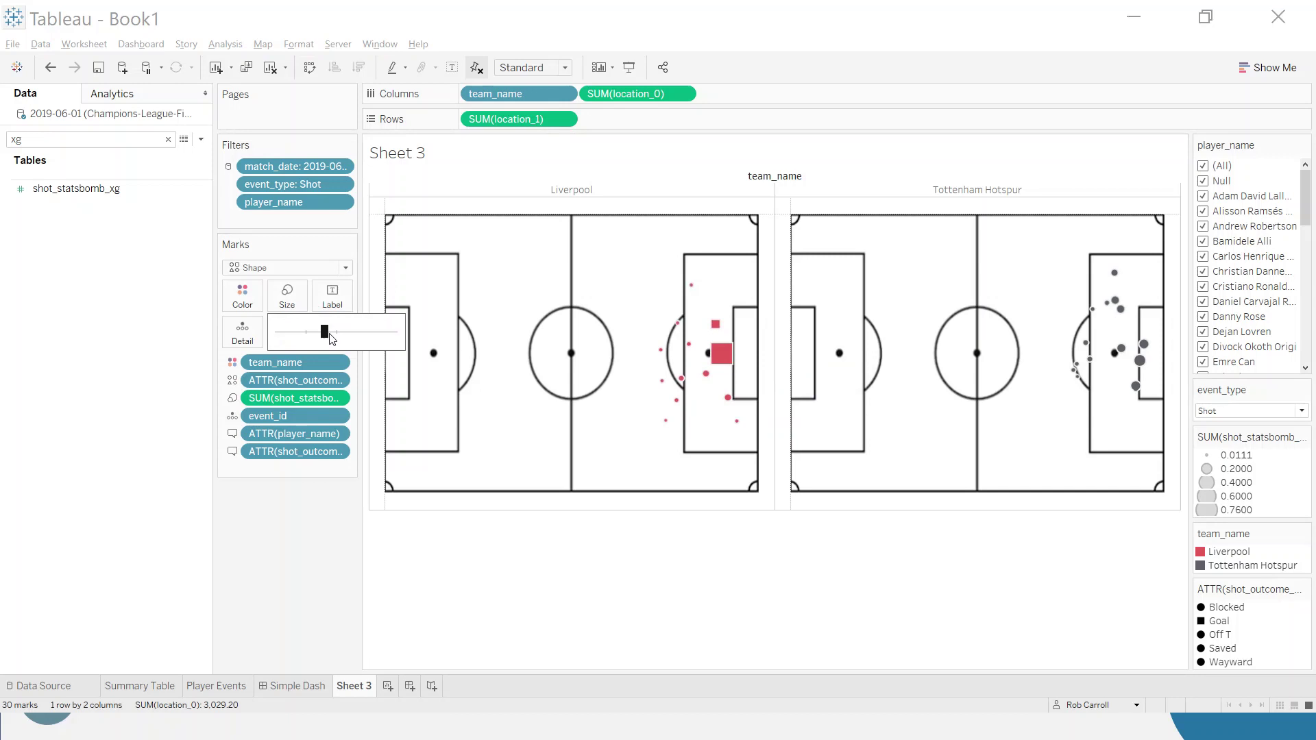
pyautogui.click(669, 619)
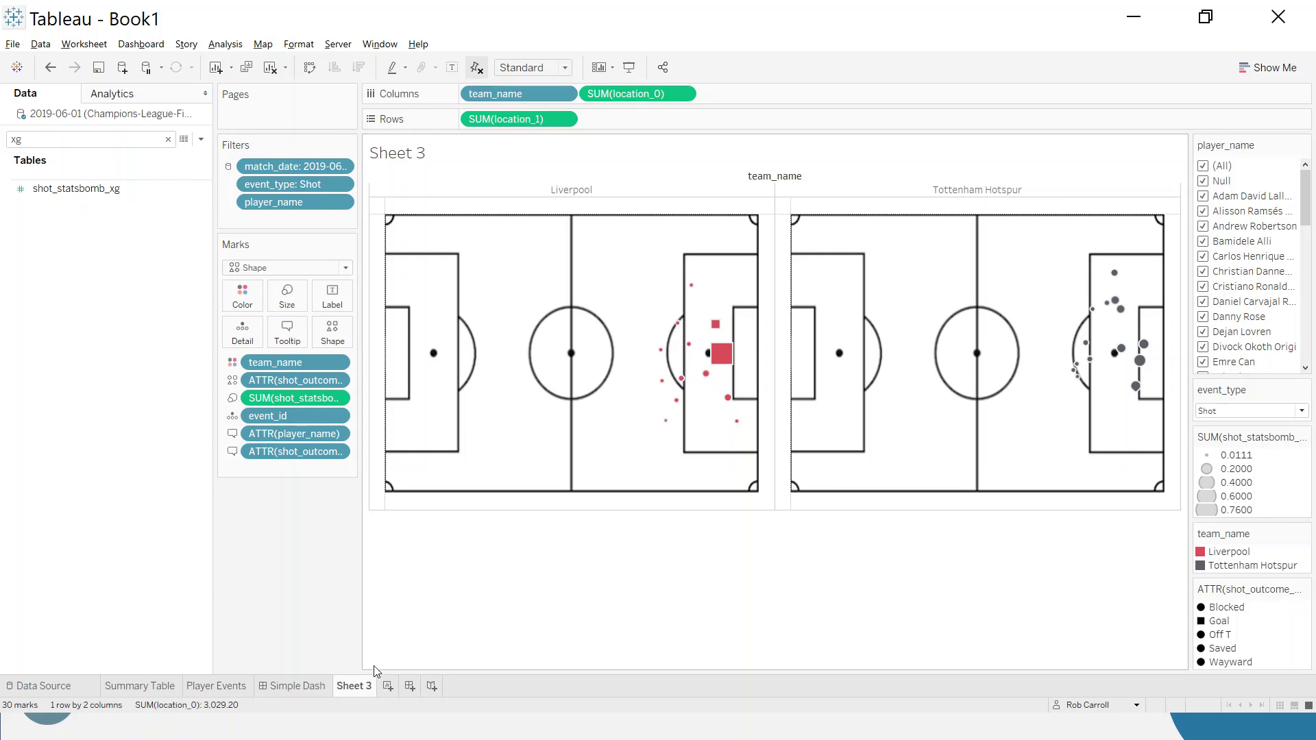
# Rename the Sheet 3 worksheet as "Shot Map"
pyautogui.doubleClick(352, 685)
pyautogui.write('Shot Map')
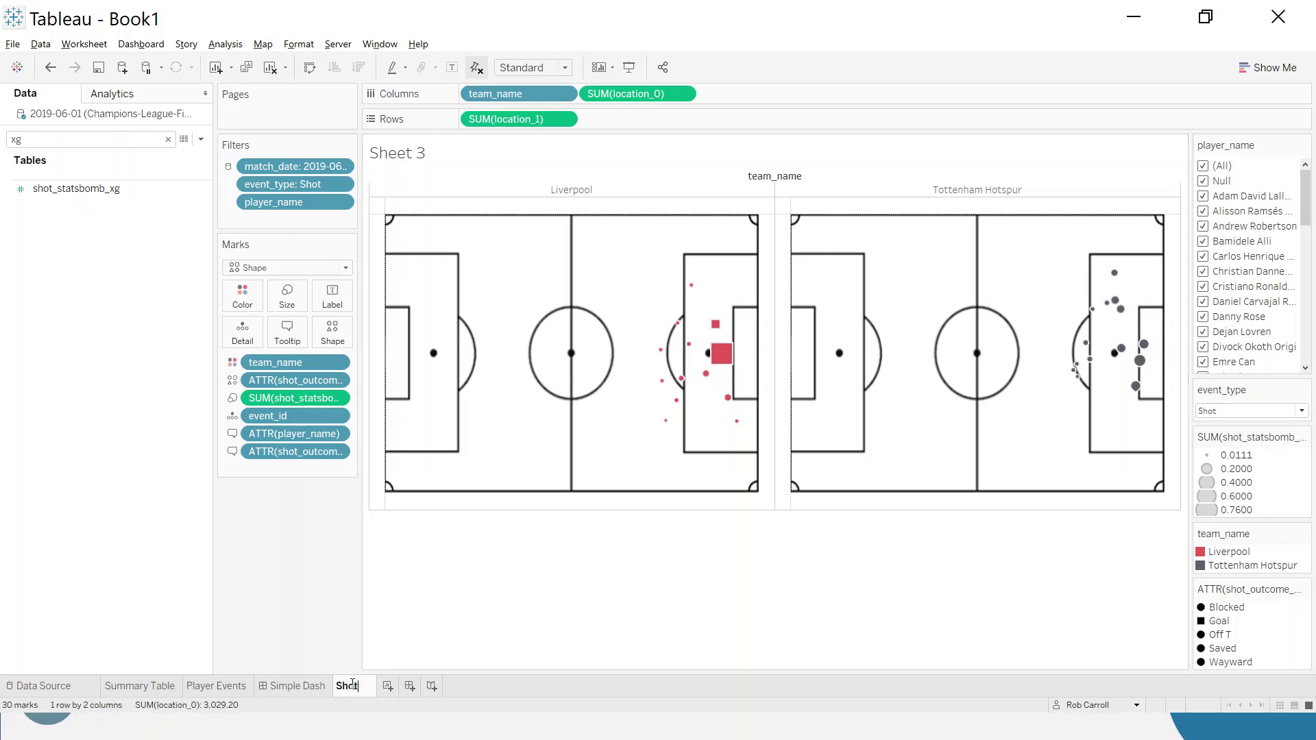
pyautogui.press('Return')
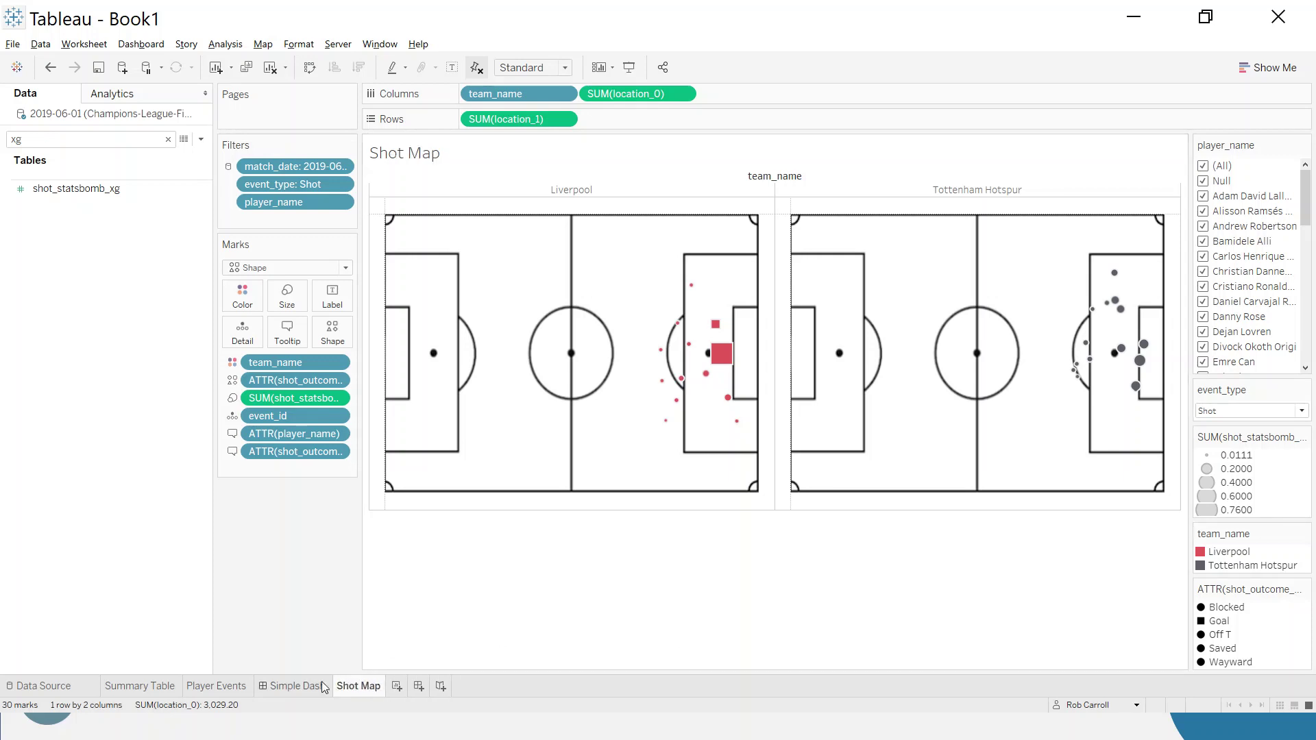